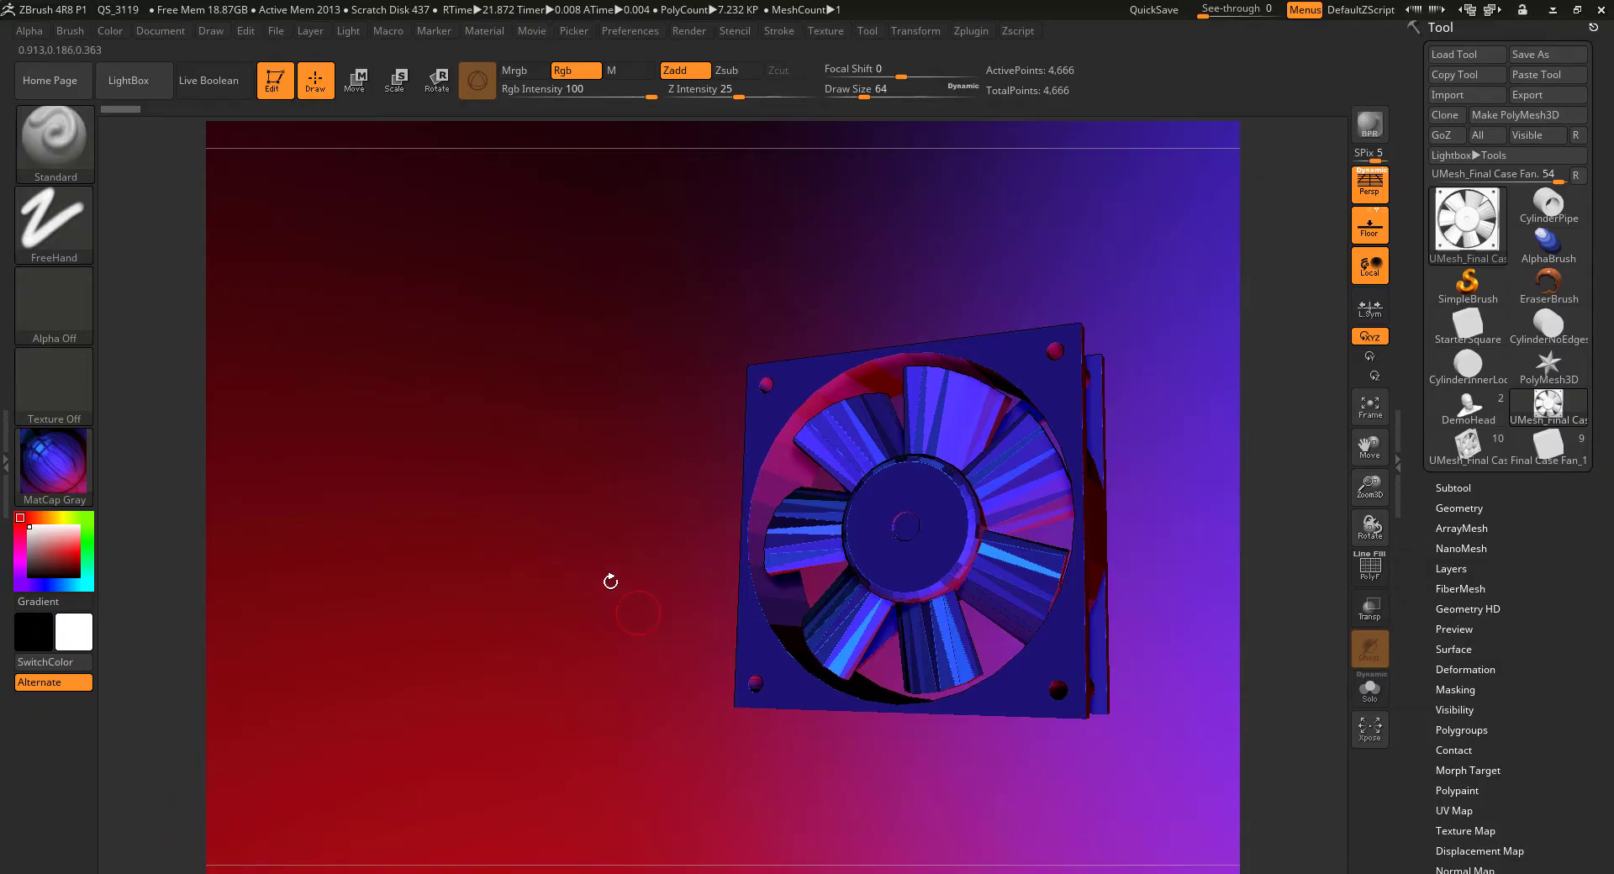
left_click_drag(613, 577, 589, 588)
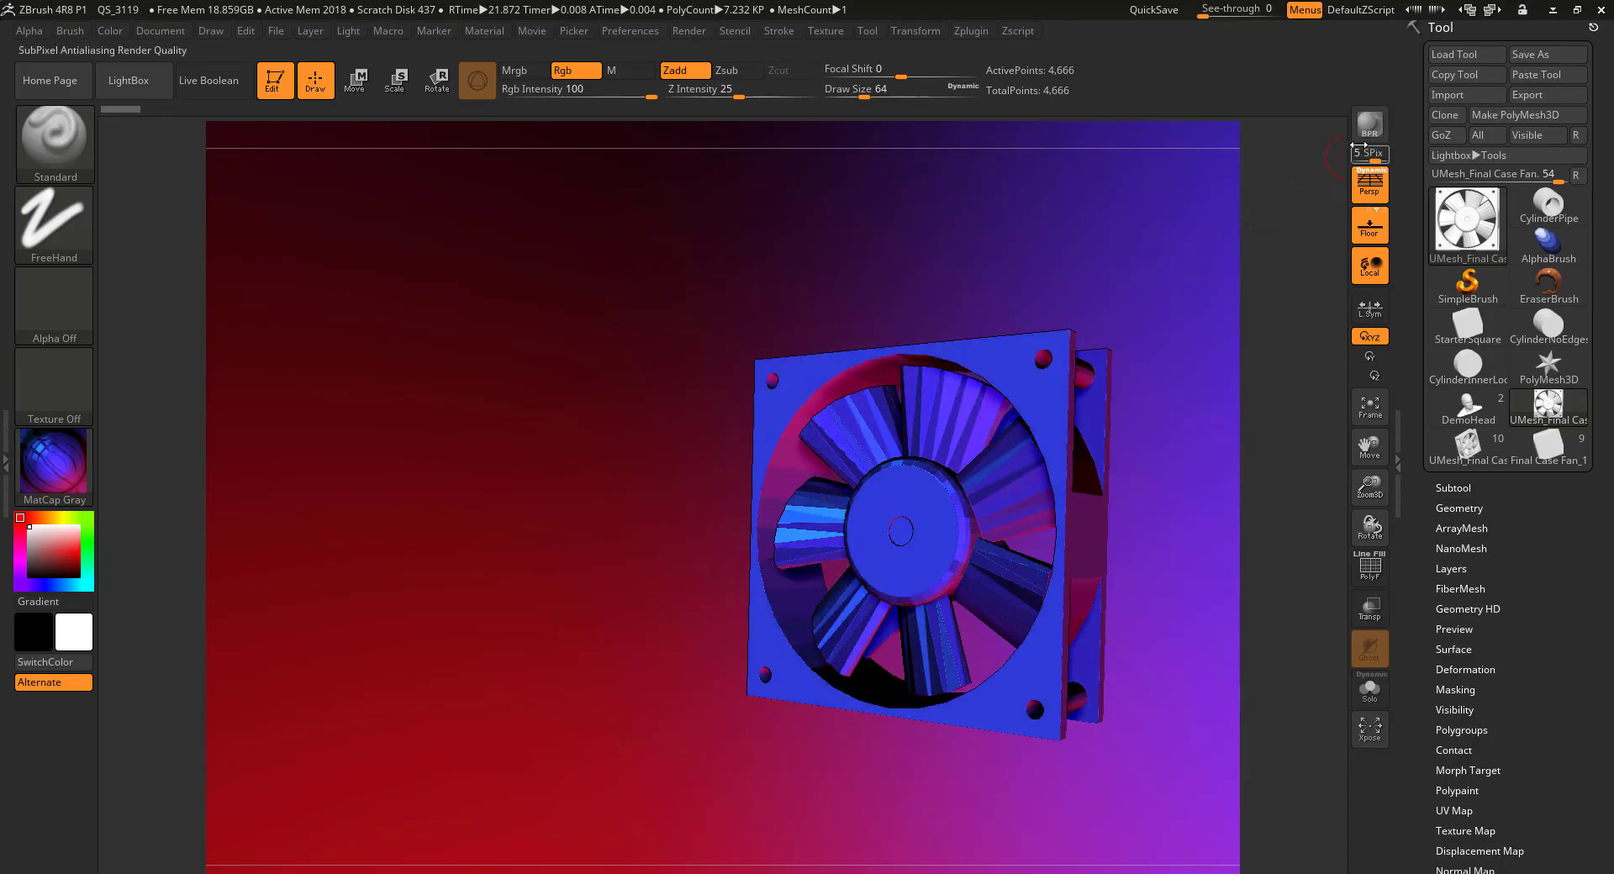
left_click_drag(976, 224, 1012, 229)
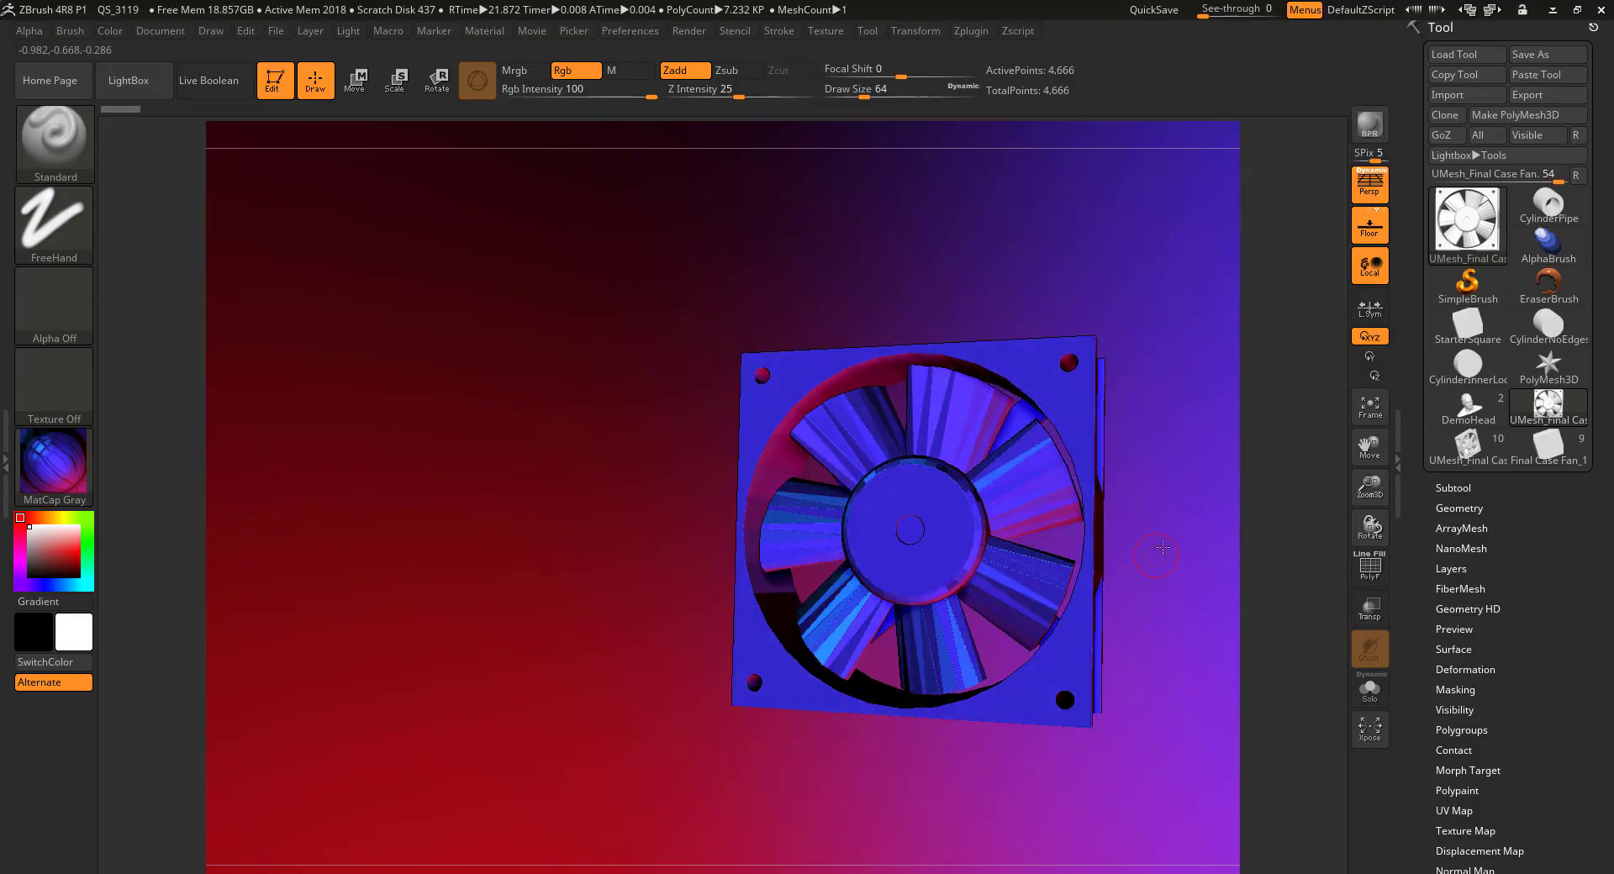
mouse_move(1149, 538)
left_mouse_down()
mouse_move(924, 542)
mouse_move(1150, 532)
left_mouse_up()
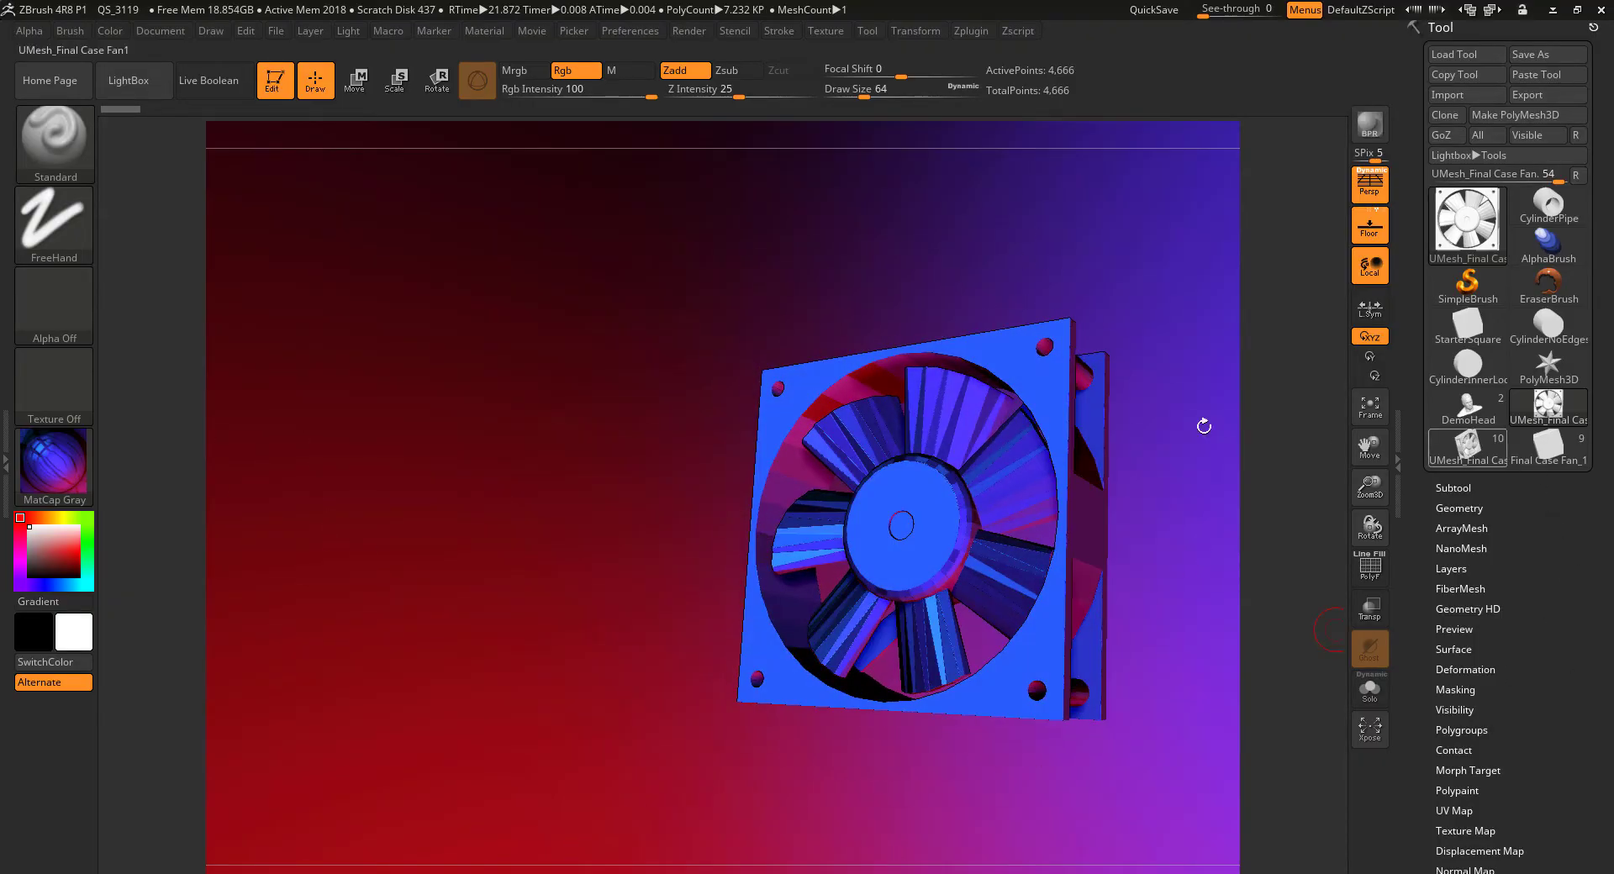
Step: Switch to the UMesh_Final Case Fan1 tool and turn on Live Boolean to inspect the fan with its boolean cuts
left_click(1464, 452)
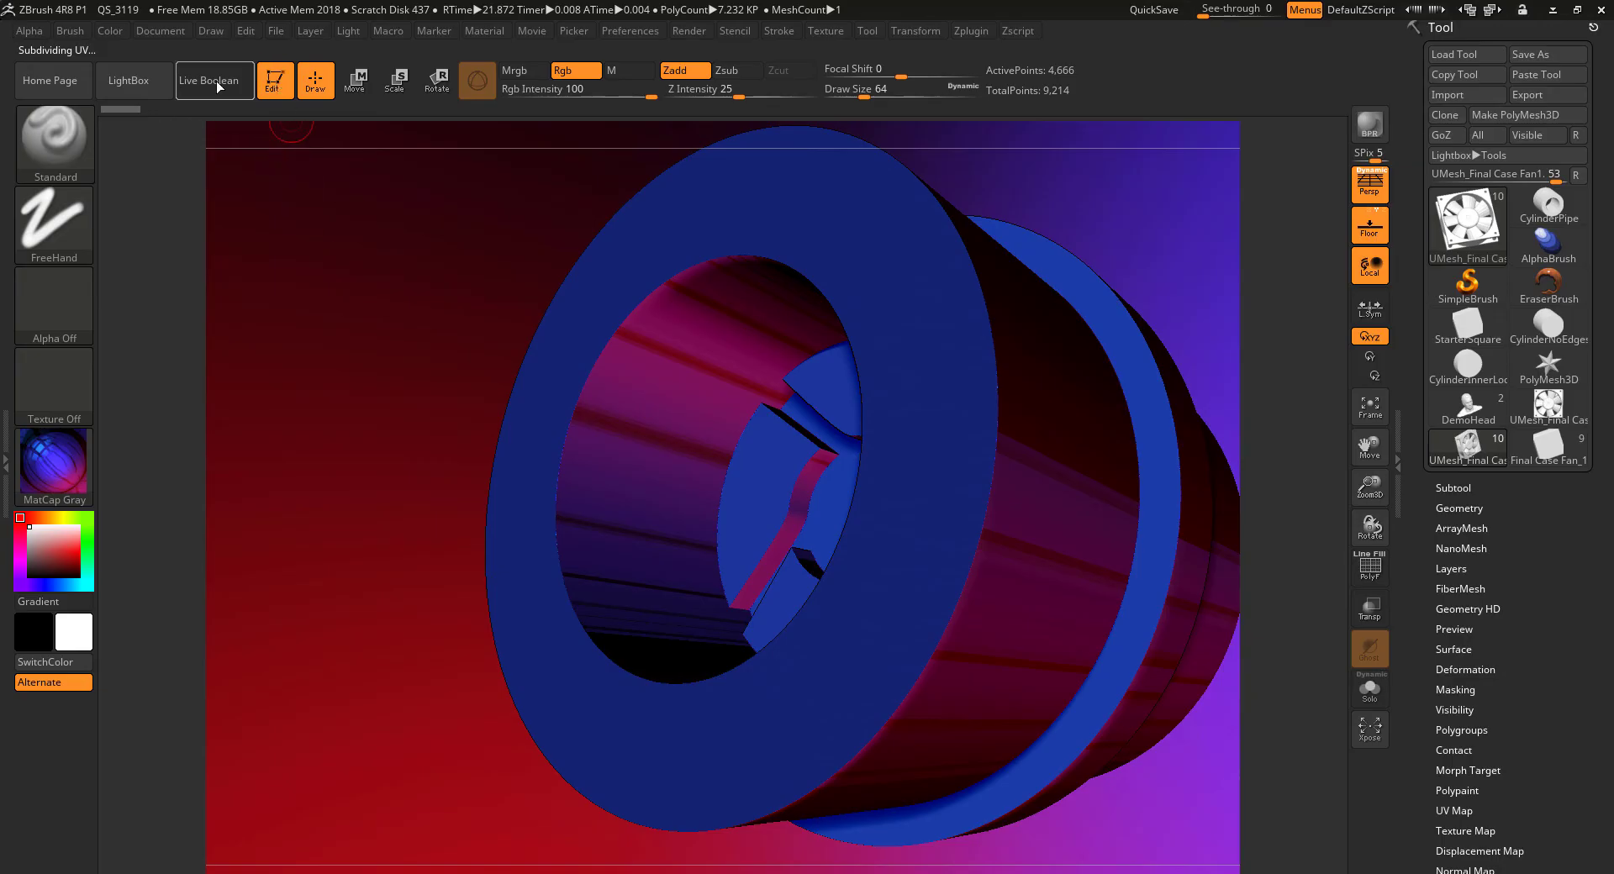
left_click(217, 84)
left_click_drag(318, 277, 386, 468)
left_click_drag(838, 706, 267, 521)
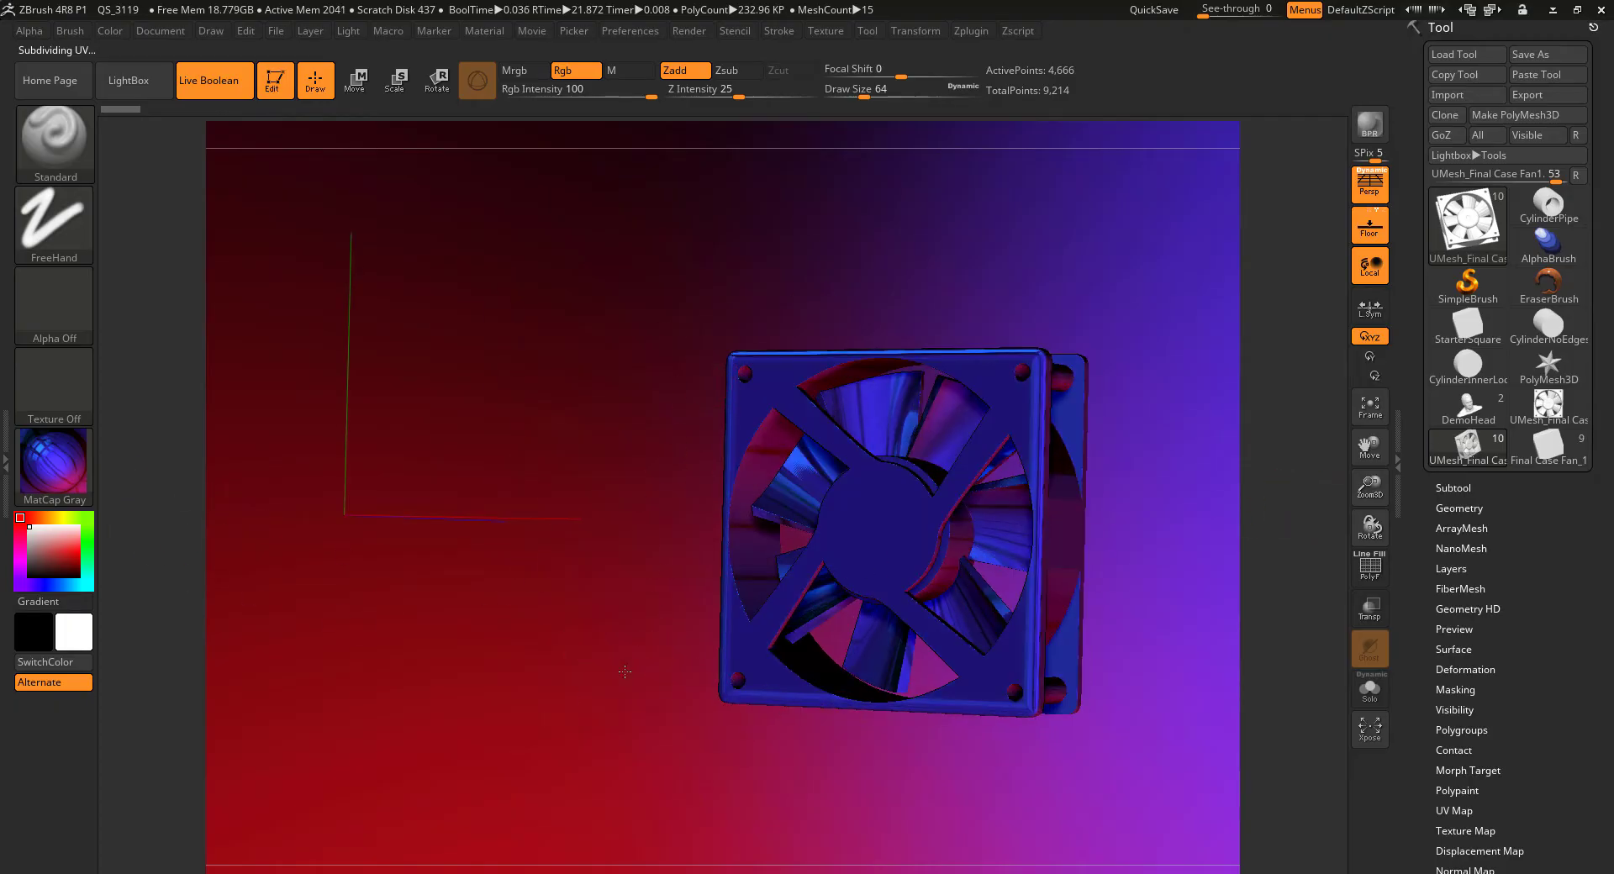
left_click_drag(625, 671, 557, 653)
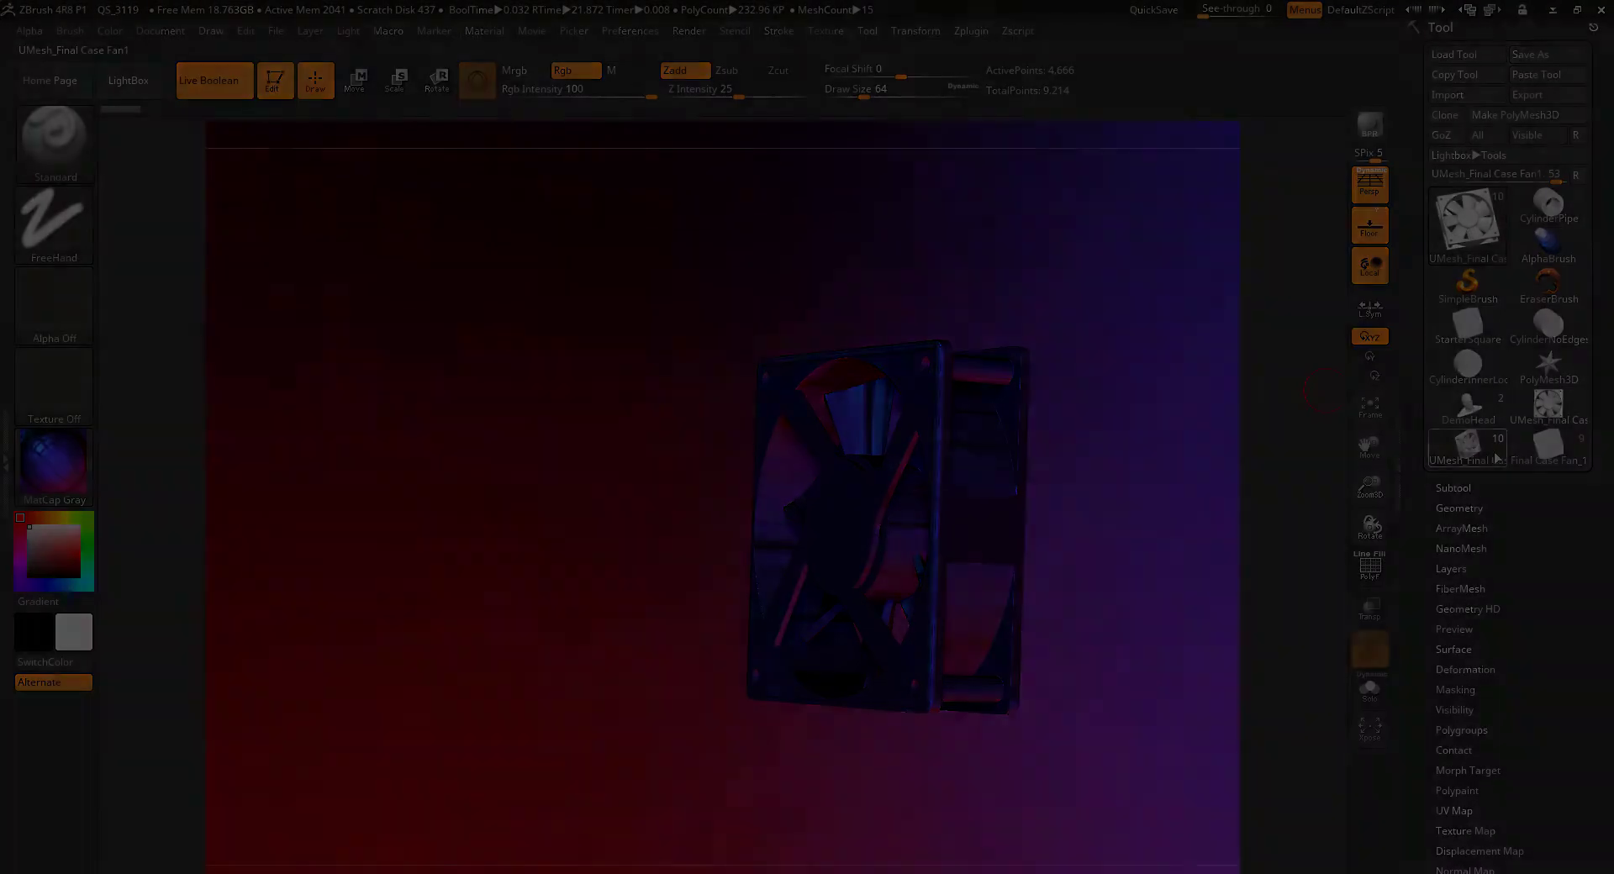
Step: Switch back to the single-mesh UMesh_Final Case Fan tool and view the fan at an angle
mouse_move(1547, 411)
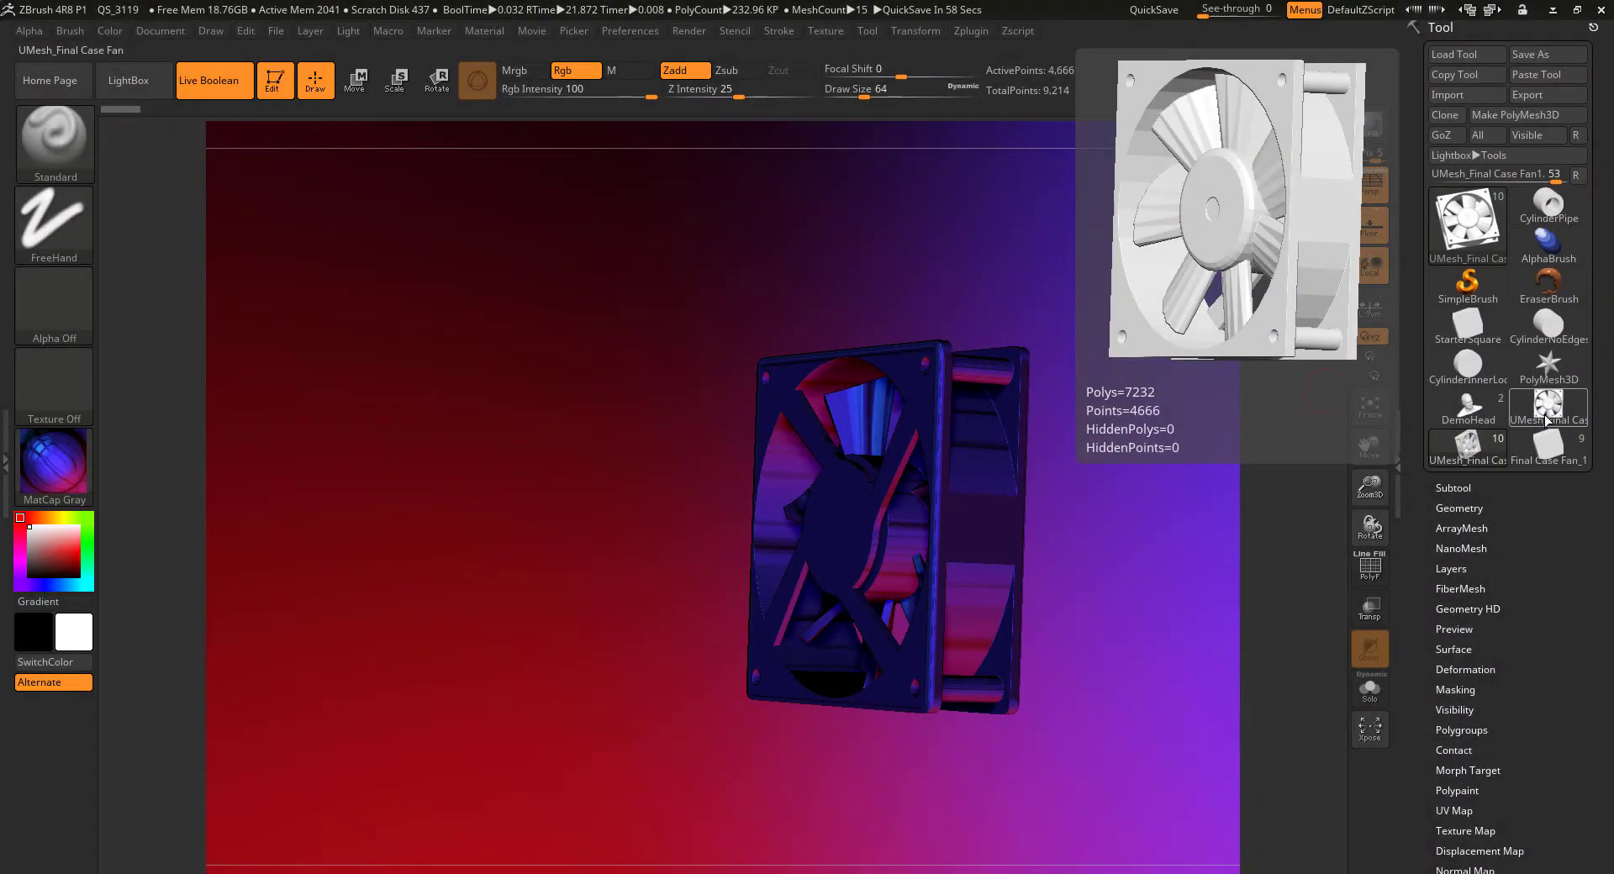
left_click(1547, 412)
left_click_drag(642, 648, 588, 653)
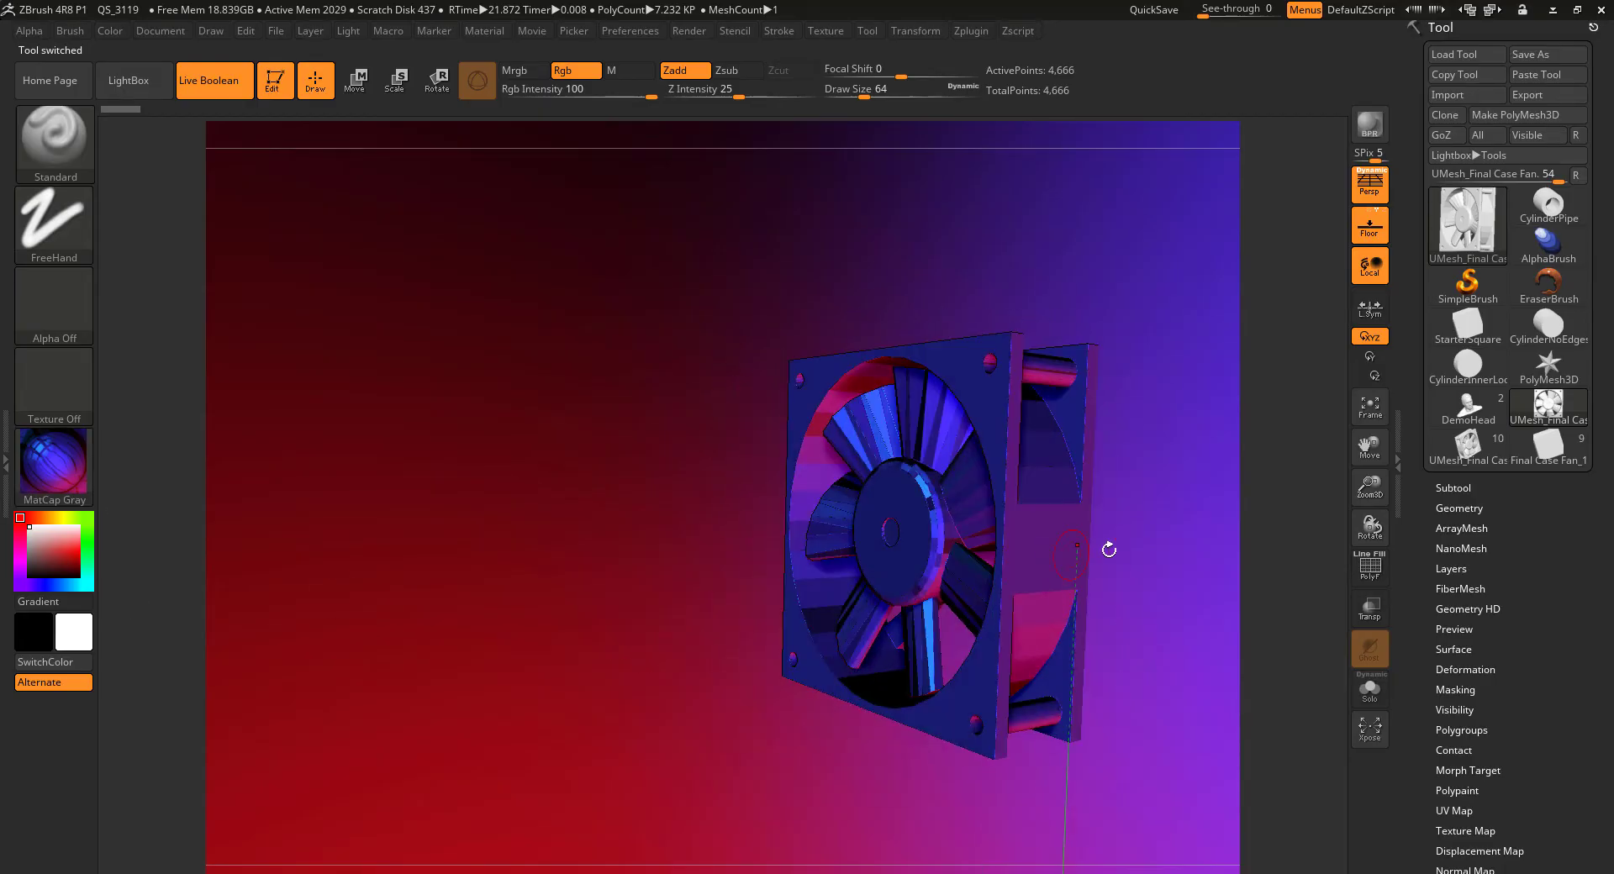
left_click_drag(1111, 549, 1254, 754)
Step: Examine the scene's LightCap light settings for both the specular and diffuse channels
mouse_move(1538, 588)
left_mouse_down()
mouse_move(1562, 816)
mouse_move(1538, 609)
left_mouse_up()
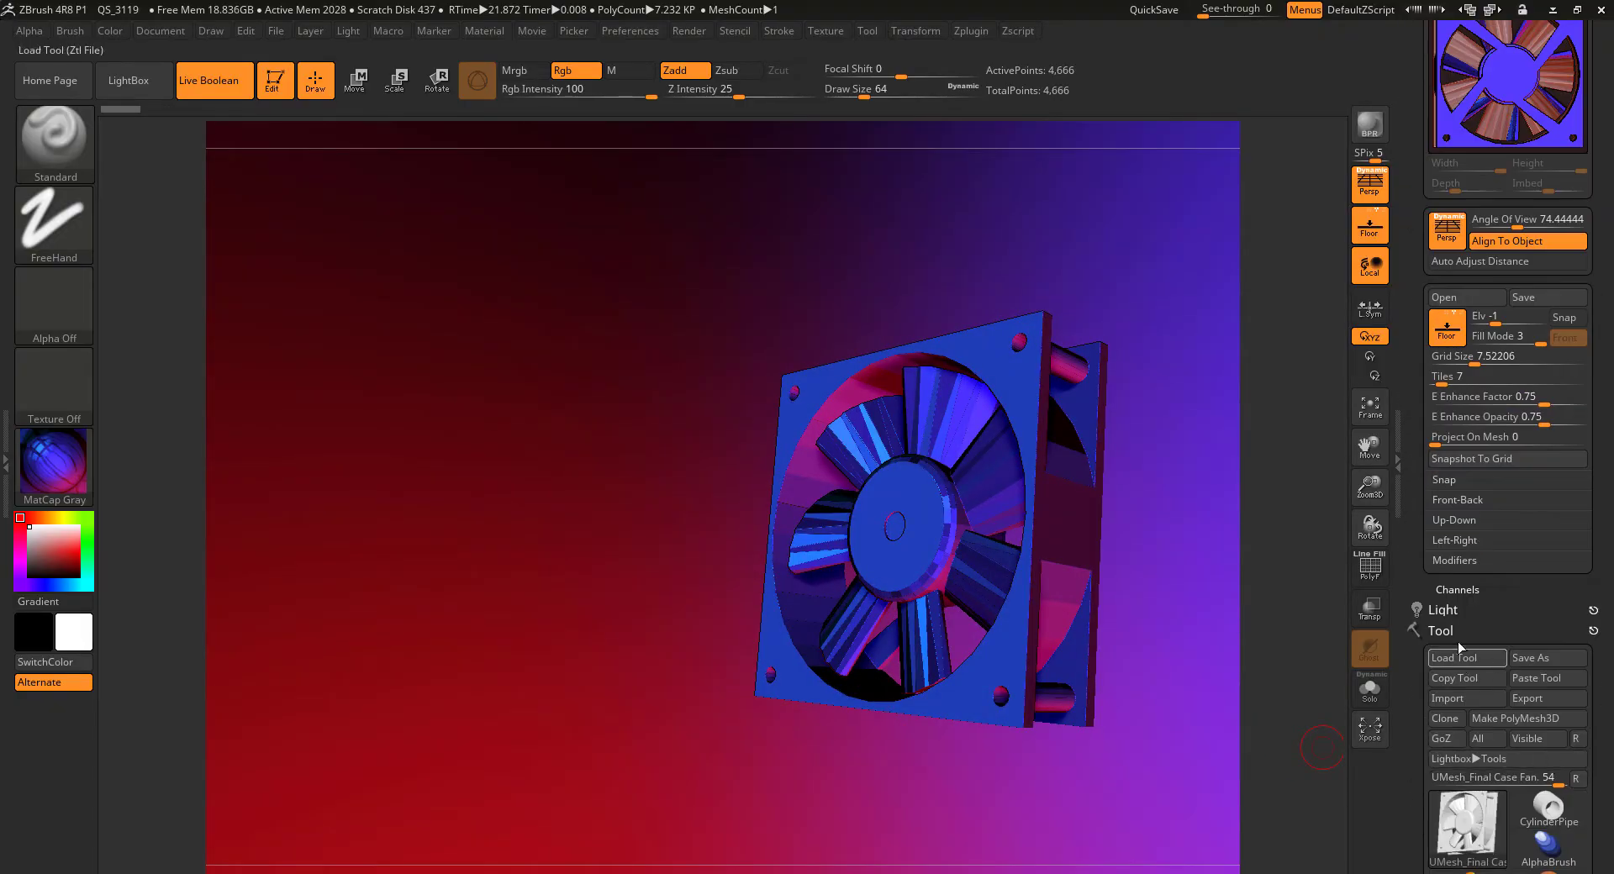
left_click(1443, 611)
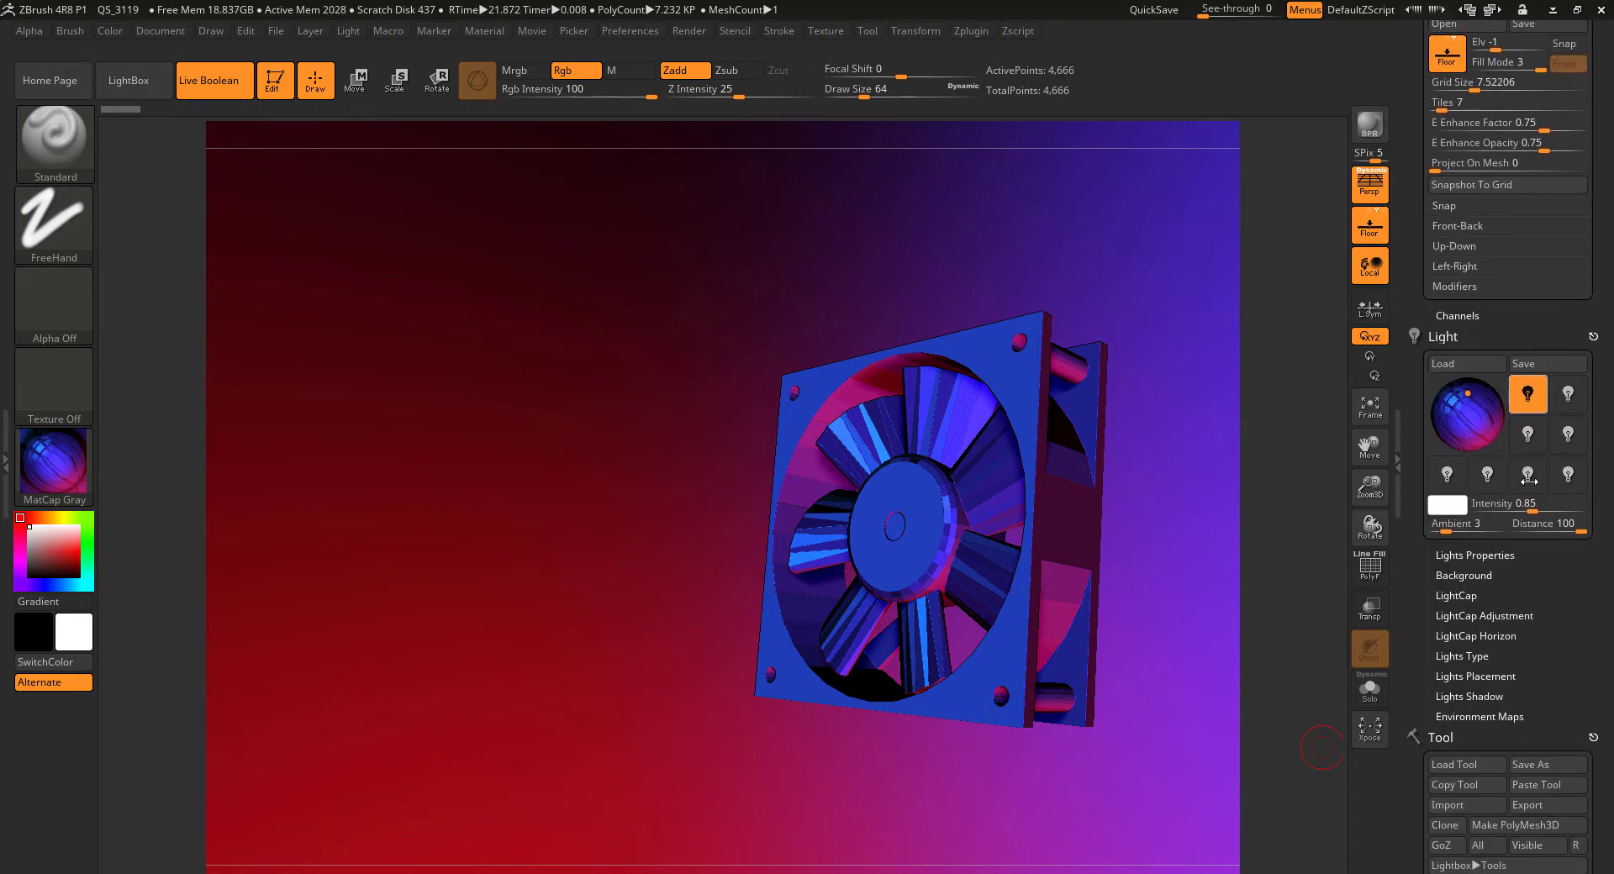
left_click_drag(1466, 538, 1468, 512)
left_click(1464, 485)
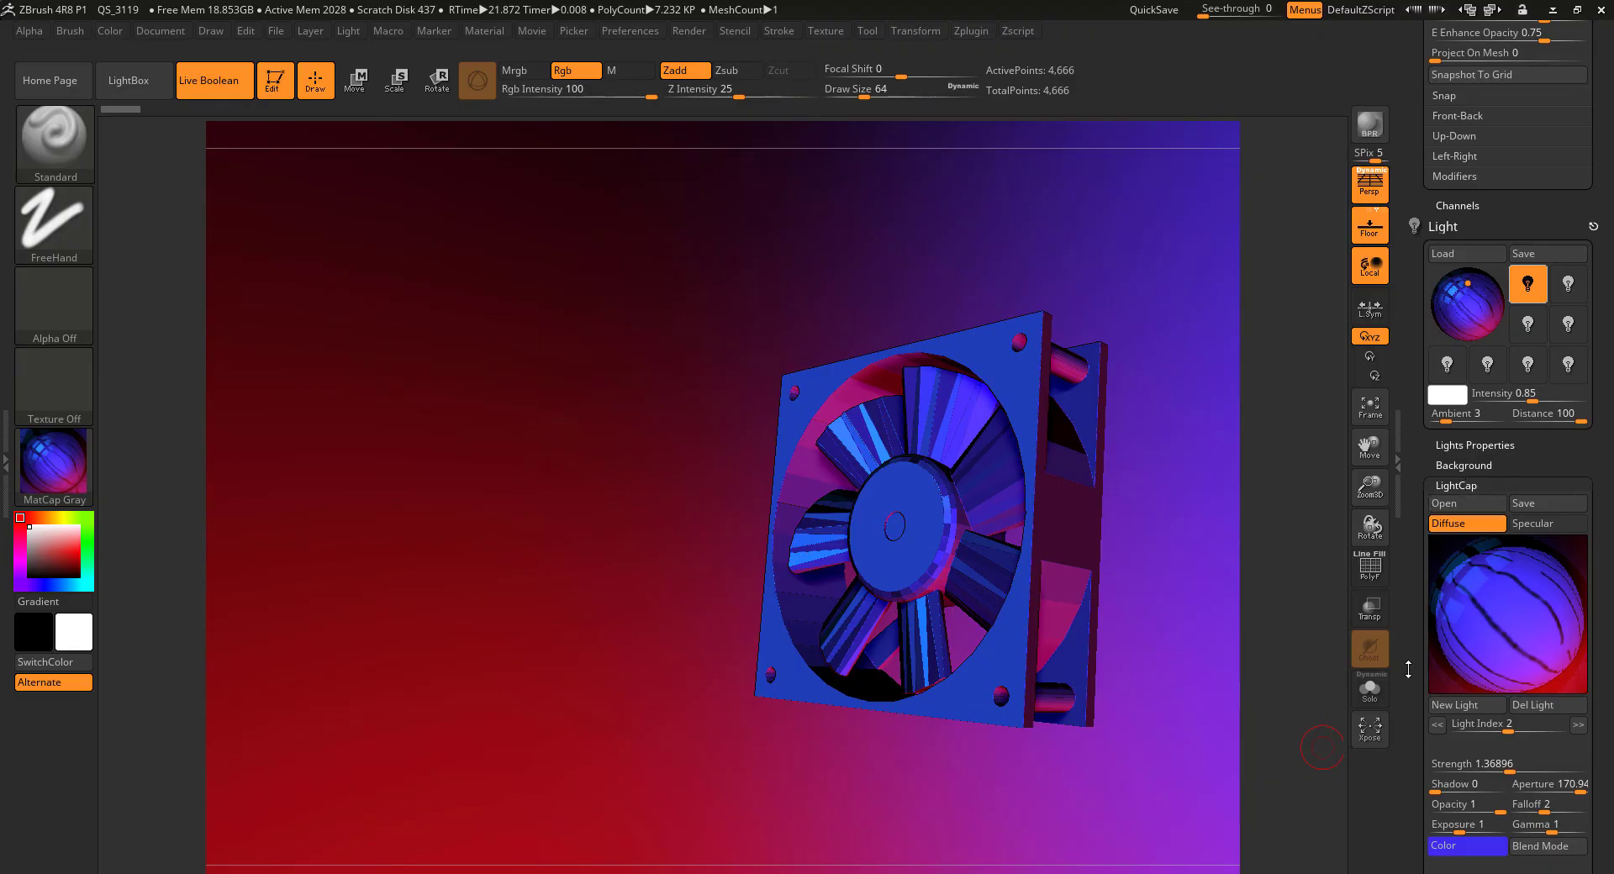
left_click_drag(1407, 670, 1407, 577)
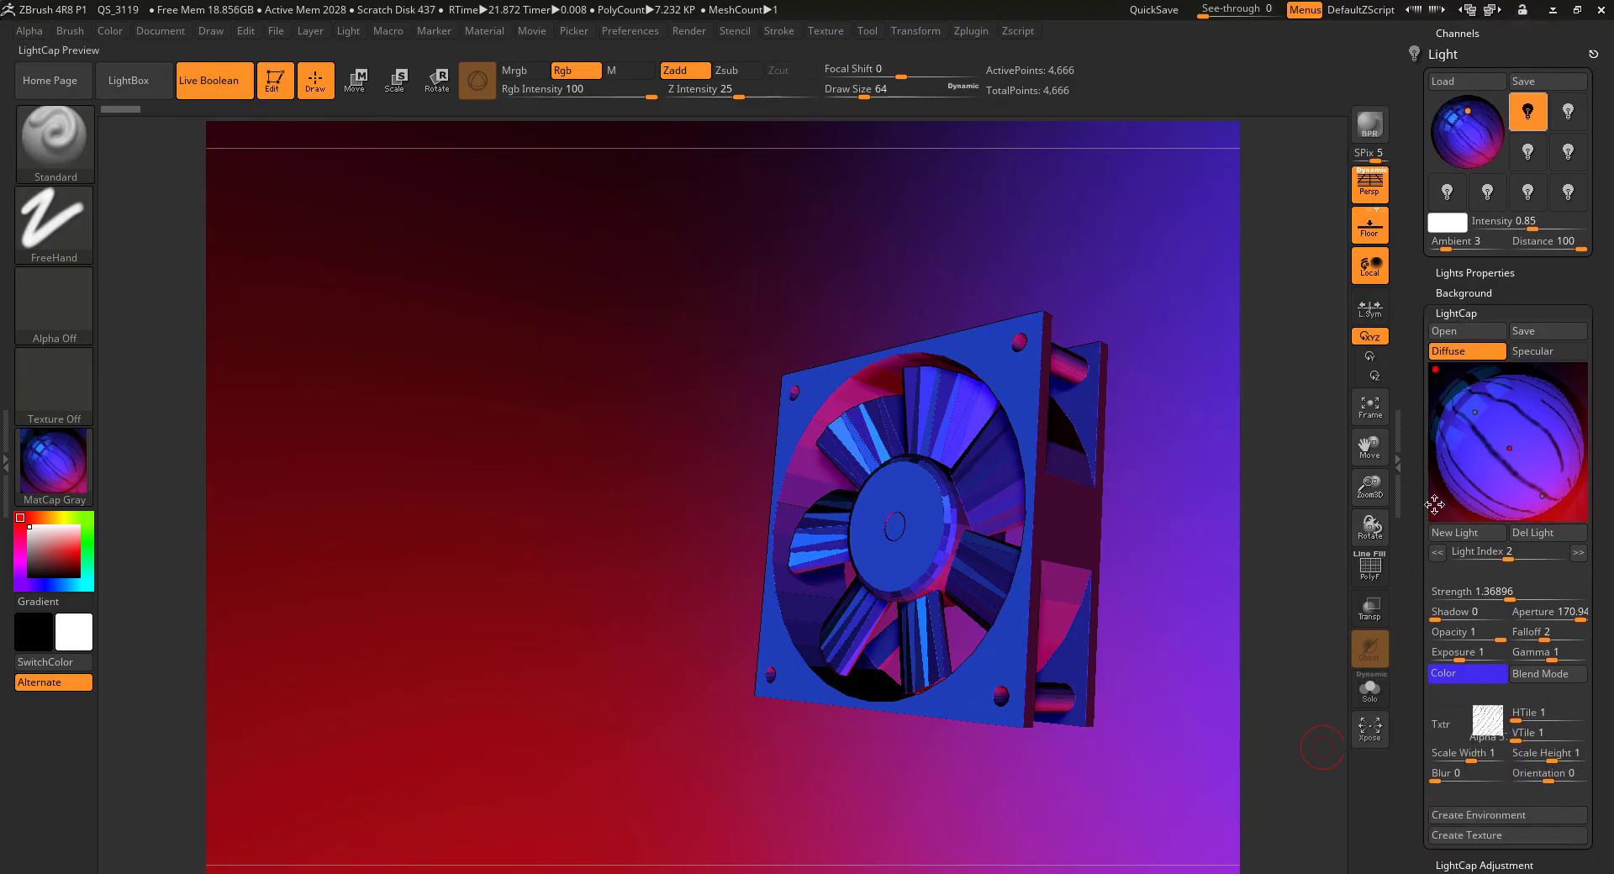
left_click_drag(762, 758, 690, 675)
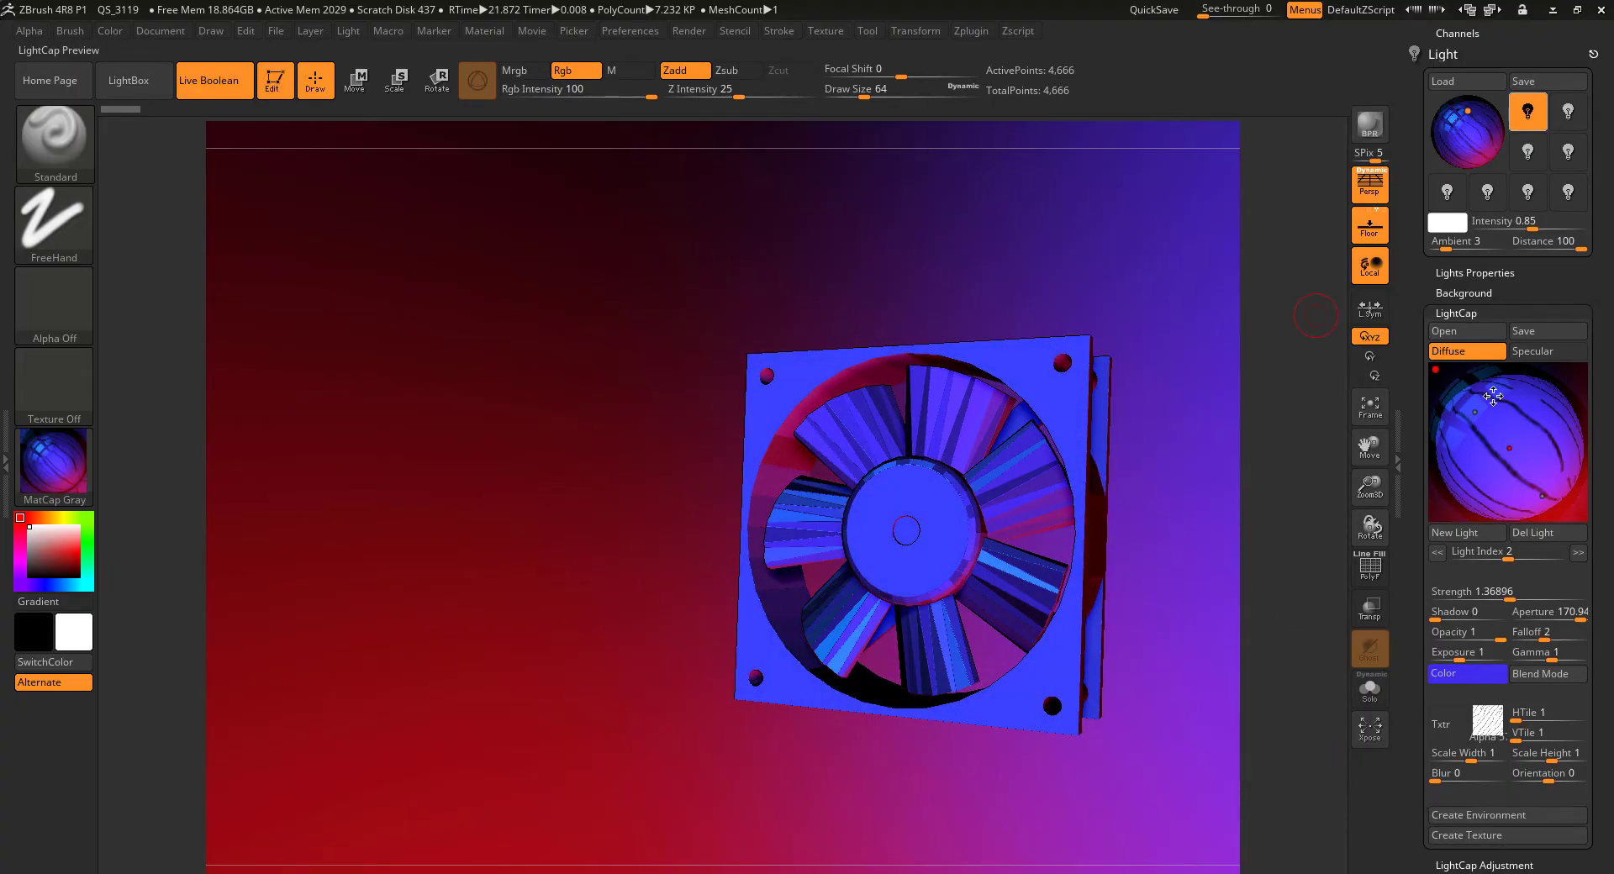
left_click(1541, 360)
left_click(1458, 354)
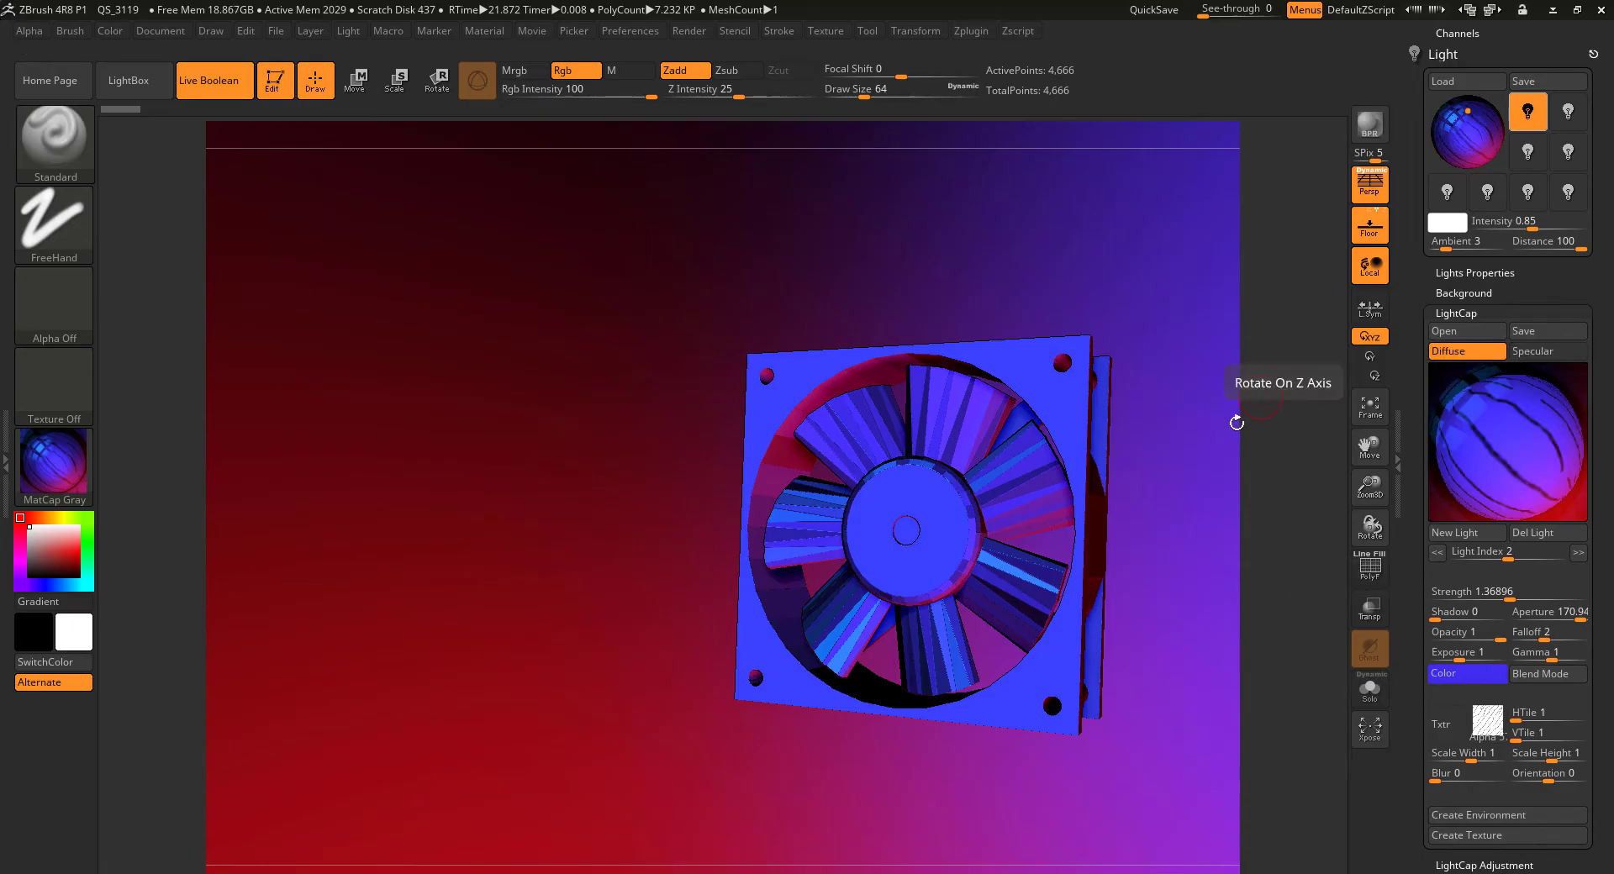
left_click_drag(1152, 502, 1148, 496)
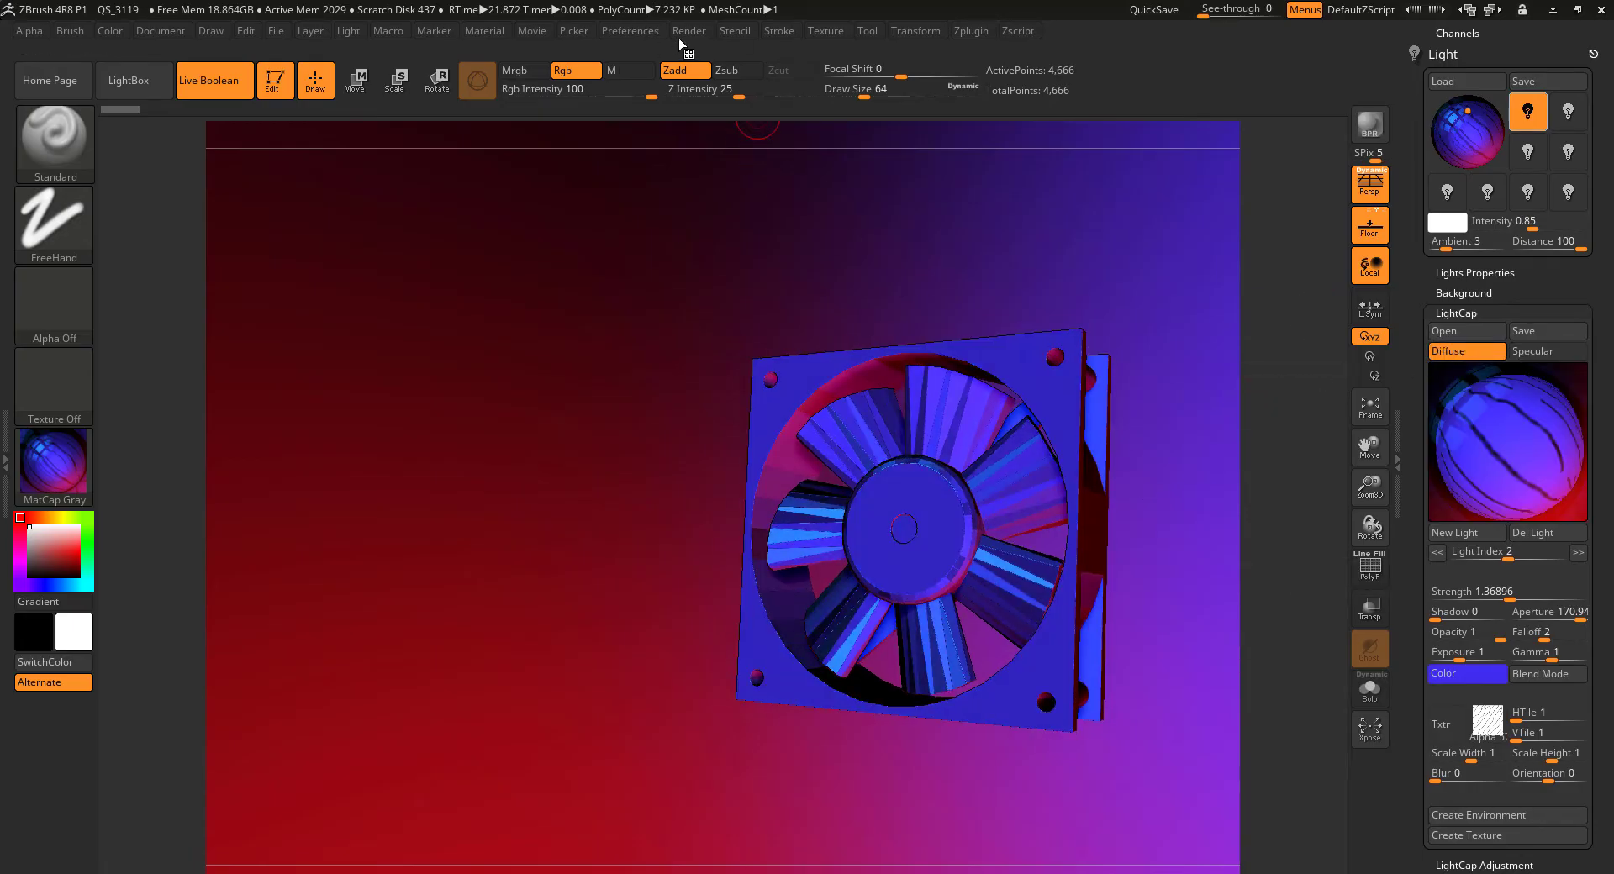
Step: Enable KeyShot as the external renderer and render the fan so that it is sent to KeyShot
left_click(681, 37)
left_click(750, 194)
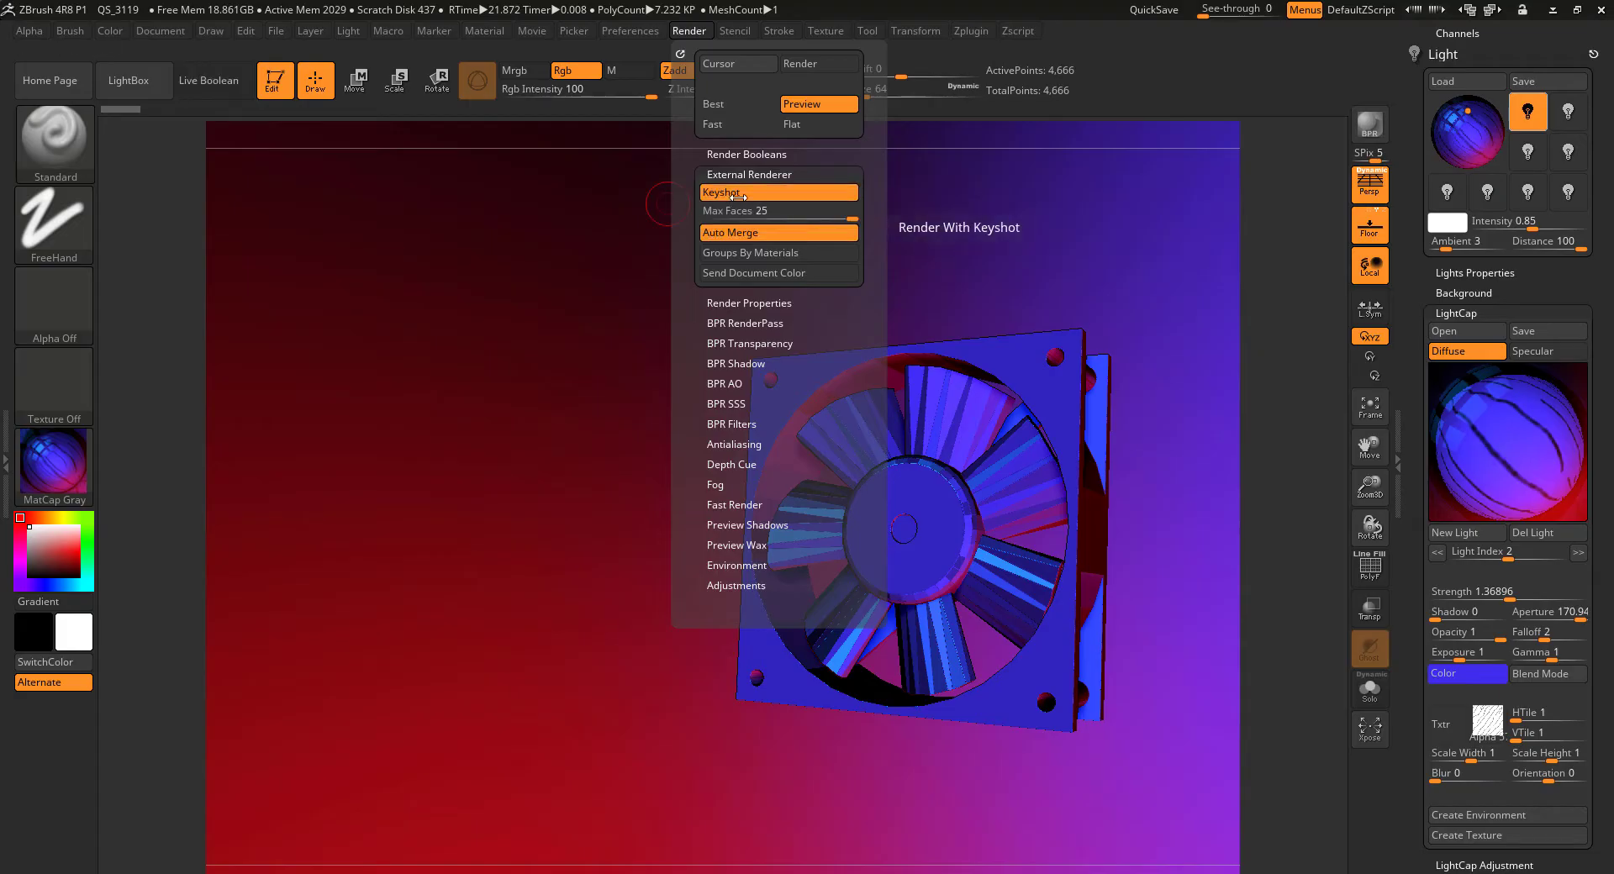
left_click(1370, 131)
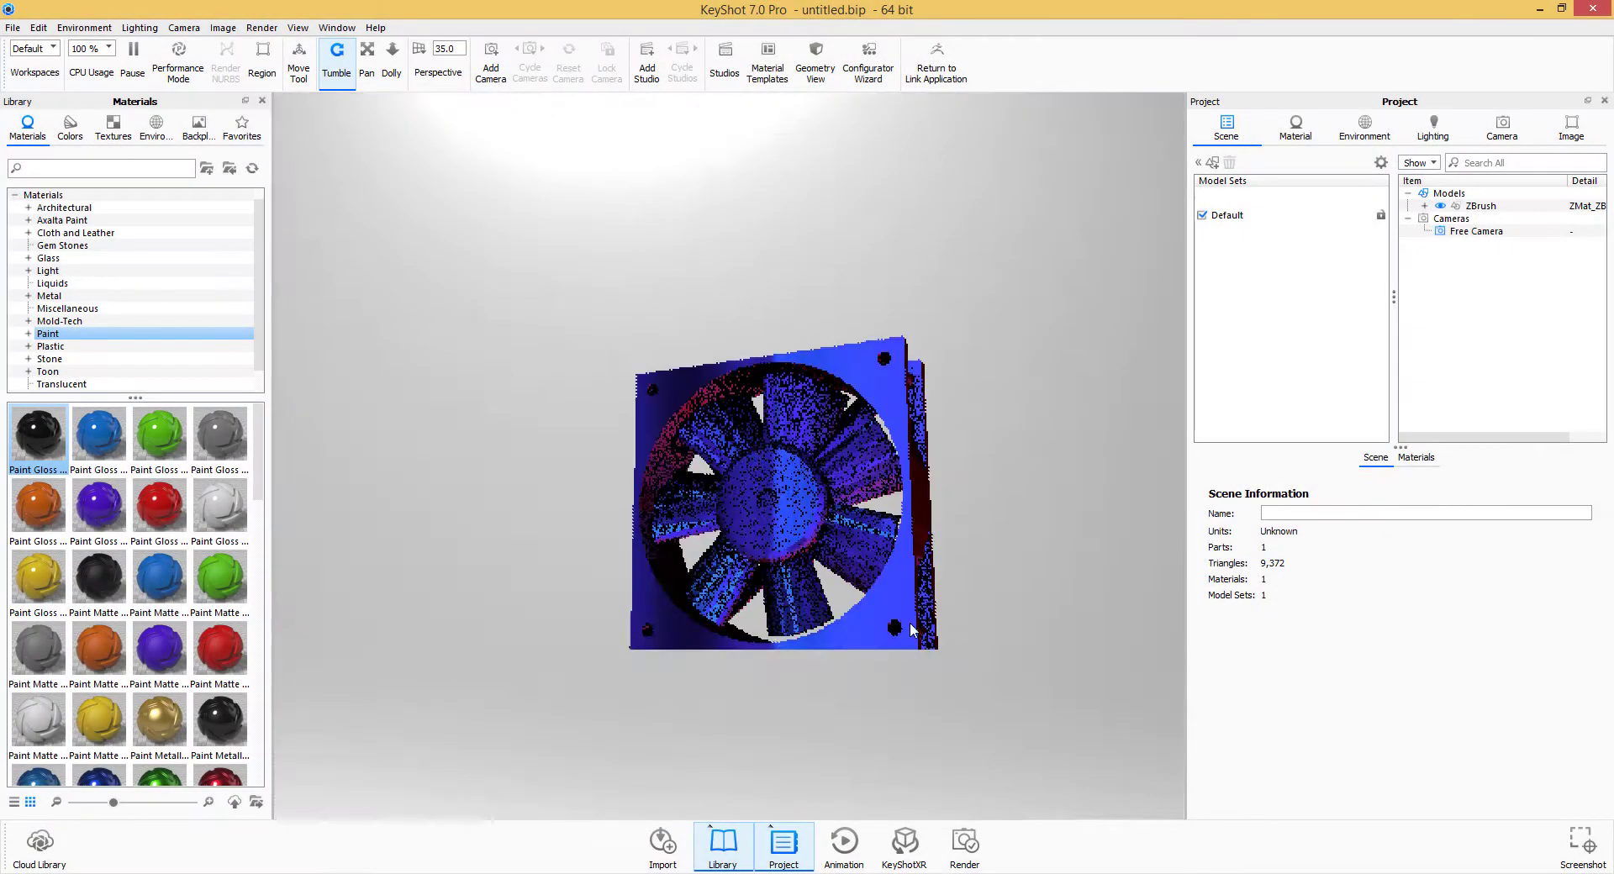
Step: Try the 2 Panels Tilted 4K and 3 Panels Straight 4K environments around the fan
left_click_drag(912, 630, 673, 504)
left_click(157, 128)
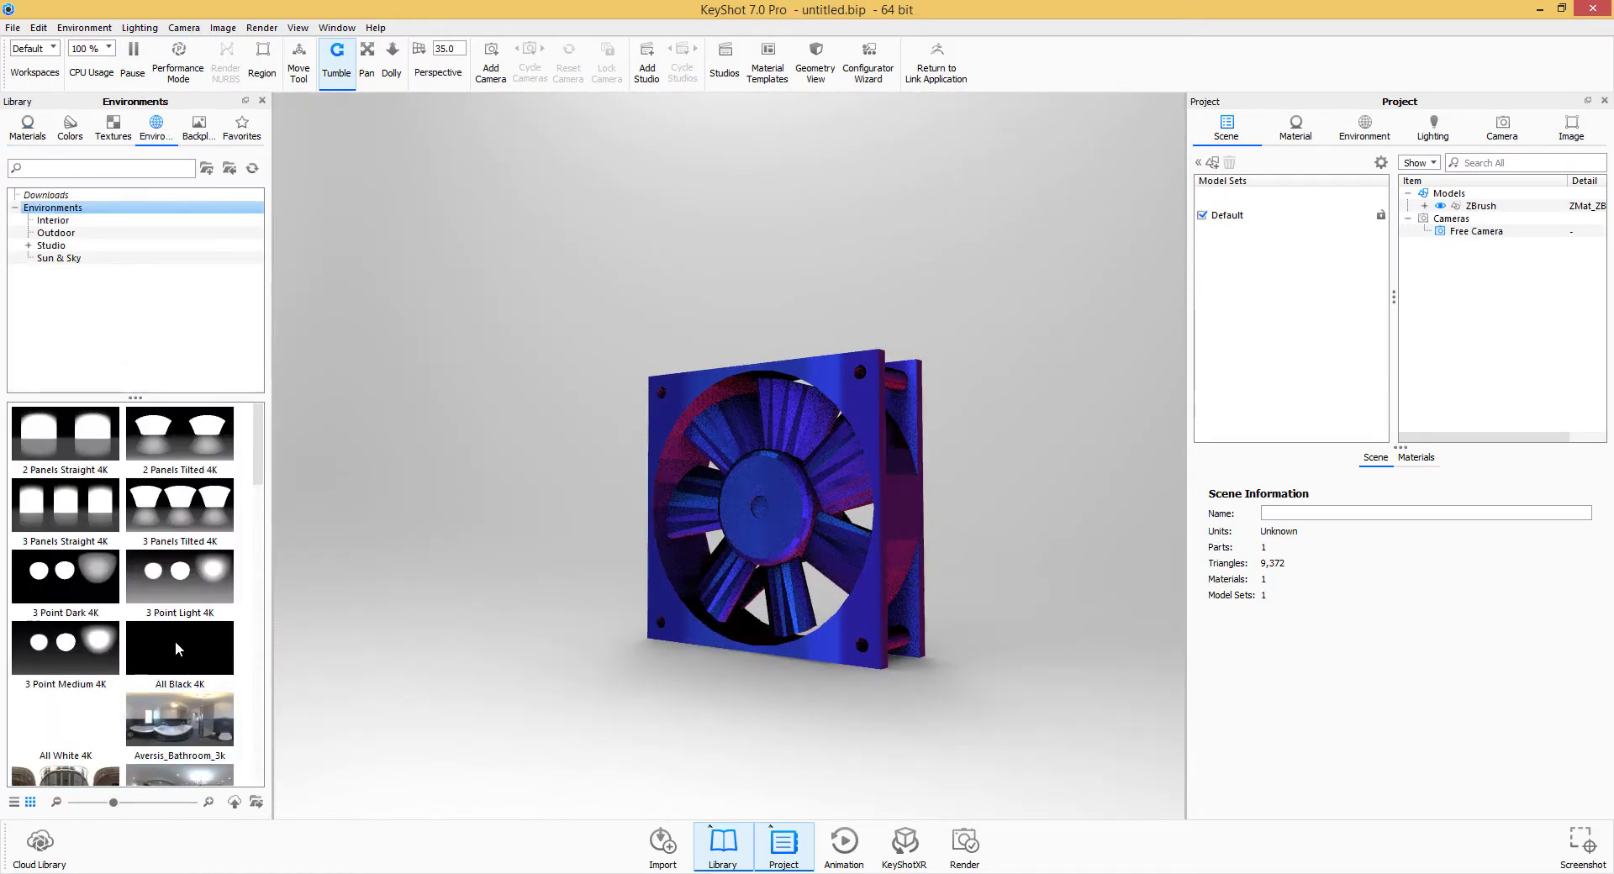
left_click_drag(192, 460, 529, 281)
left_click_drag(601, 582, 311, 580)
left_click_drag(87, 516, 493, 426)
left_click_drag(489, 641, 311, 652)
left_click_drag(891, 626, 761, 604)
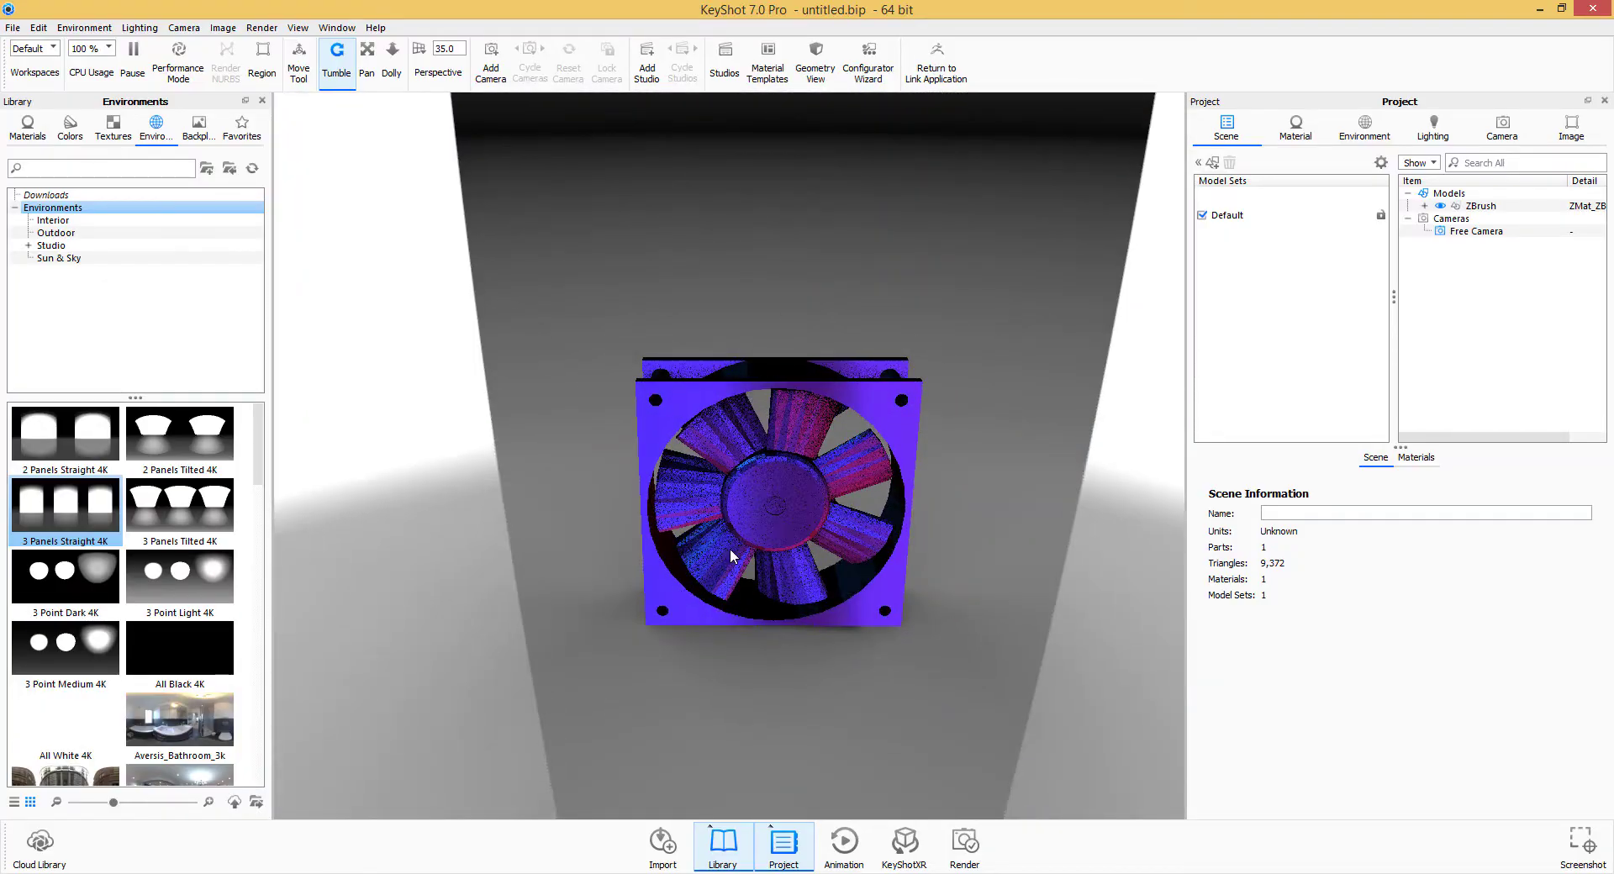
left_click_drag(918, 476, 849, 470)
Step: Try the Aversis office hallway environment, and replace it with Aversis_Industrial-loading-bay_3k
scroll(194, 675, "down", 3)
left_click_drag(172, 517, 933, 243)
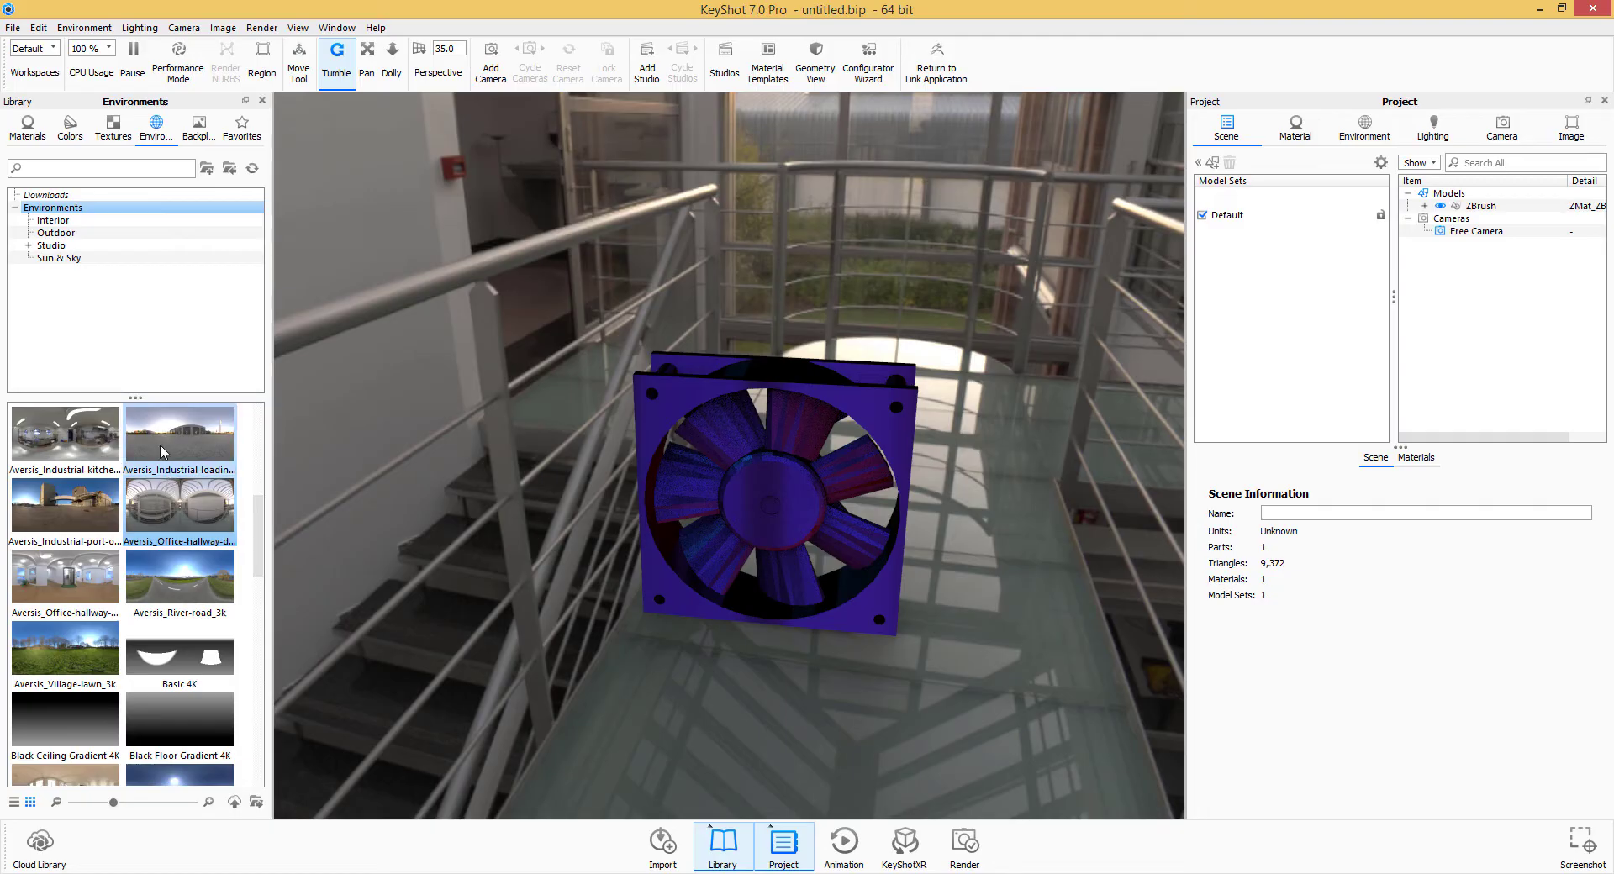
left_click_drag(179, 436, 1009, 379)
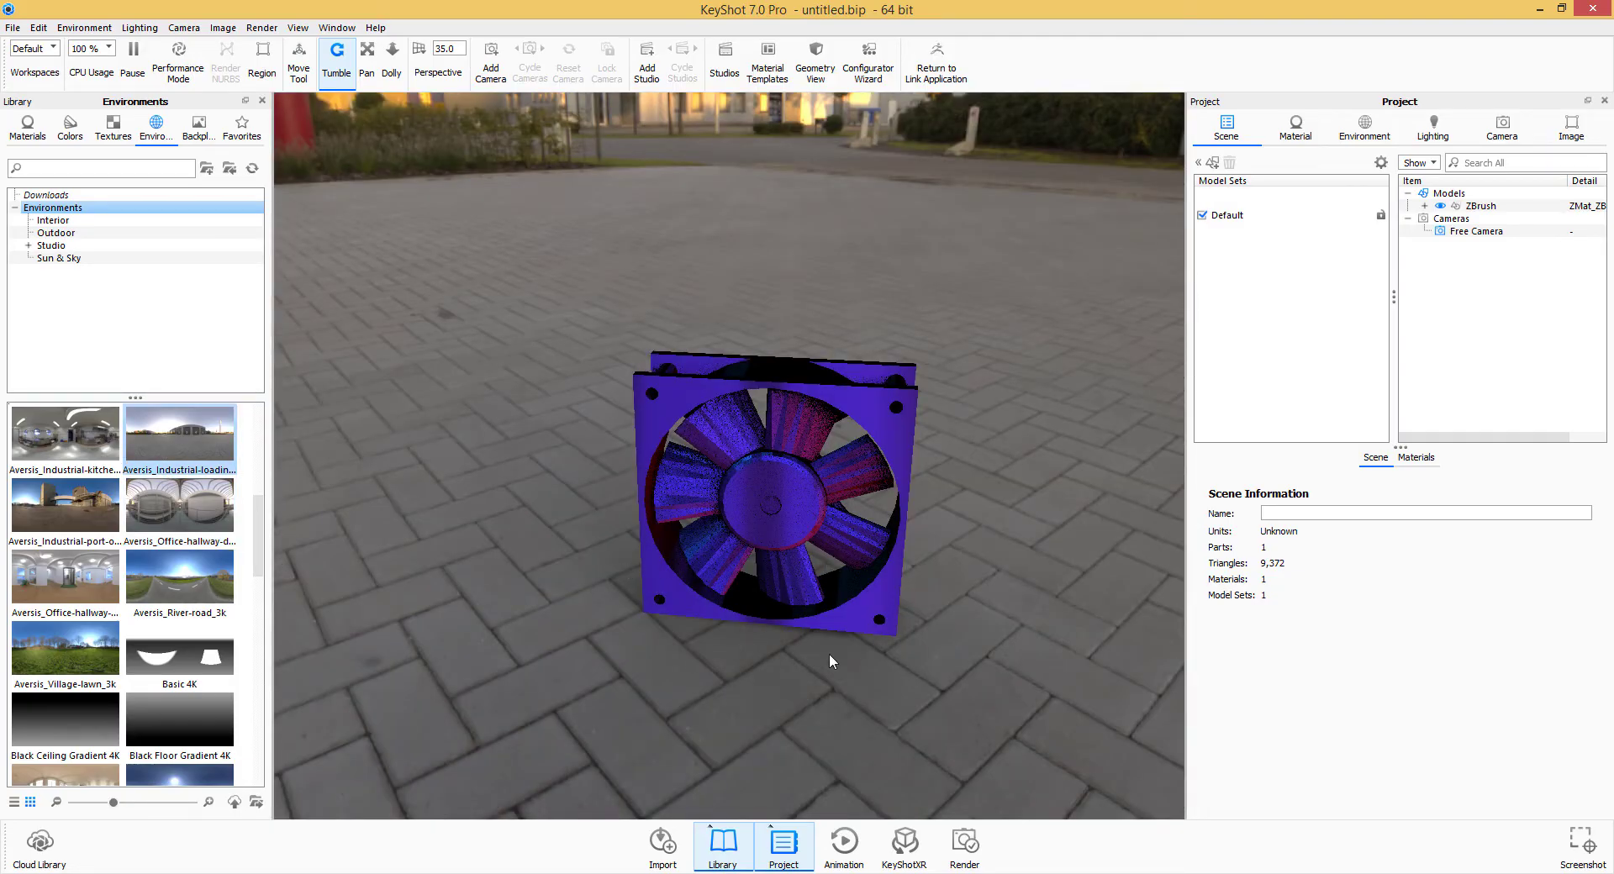
left_click_drag(828, 653, 666, 694)
Step: Select the fan and apply the plain polished chrome material from the library's Metal Chrome category to it
left_click(785, 529)
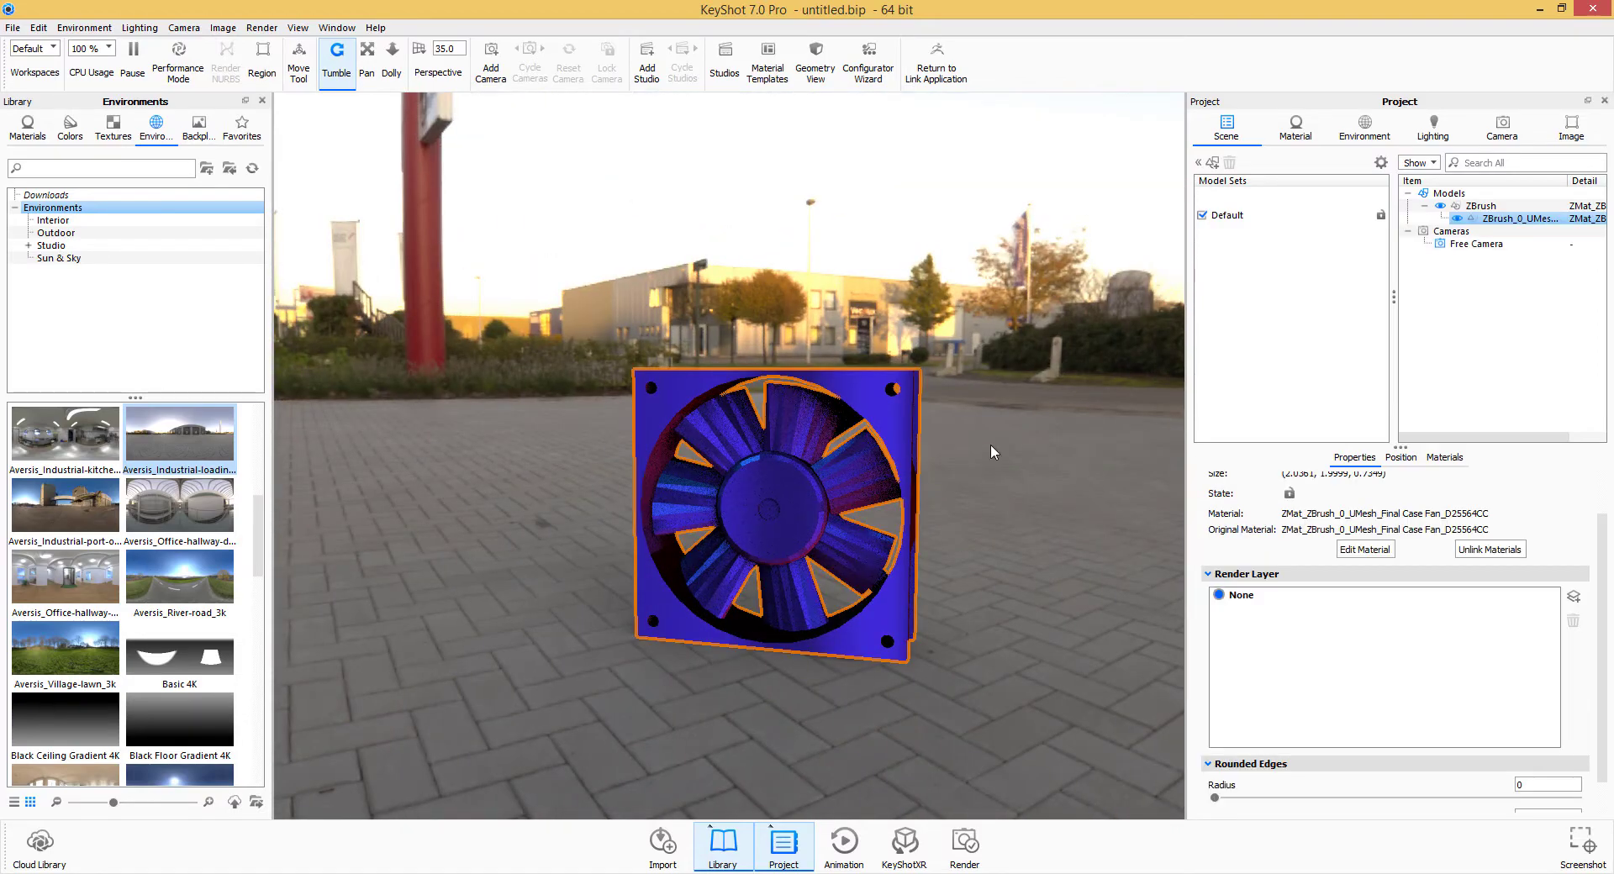
left_click_drag(1023, 544, 929, 546)
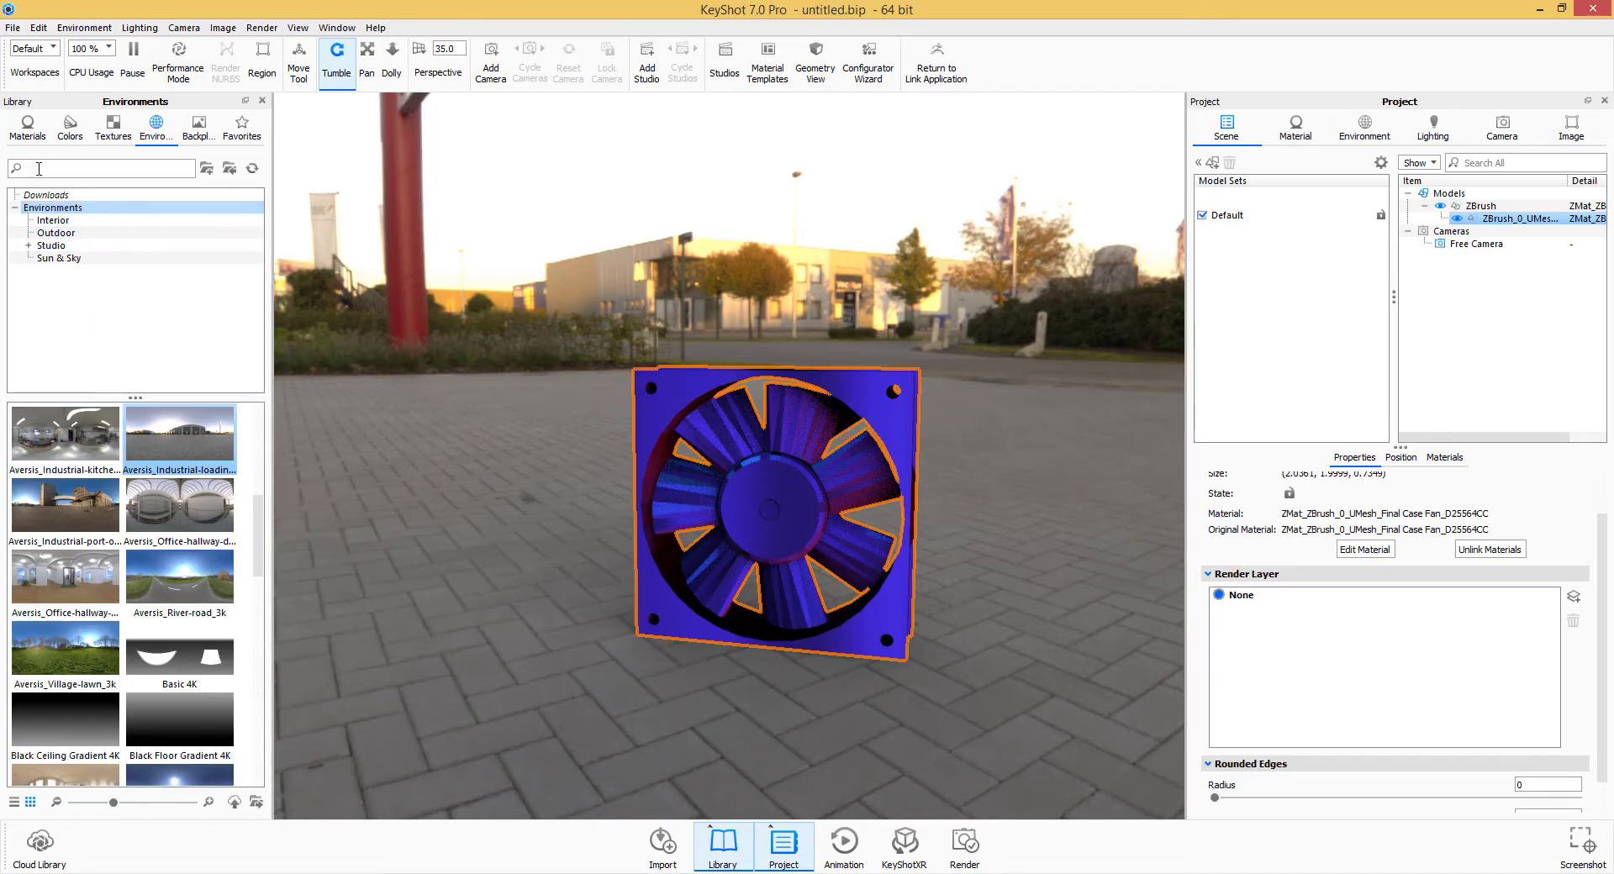
left_click(27, 130)
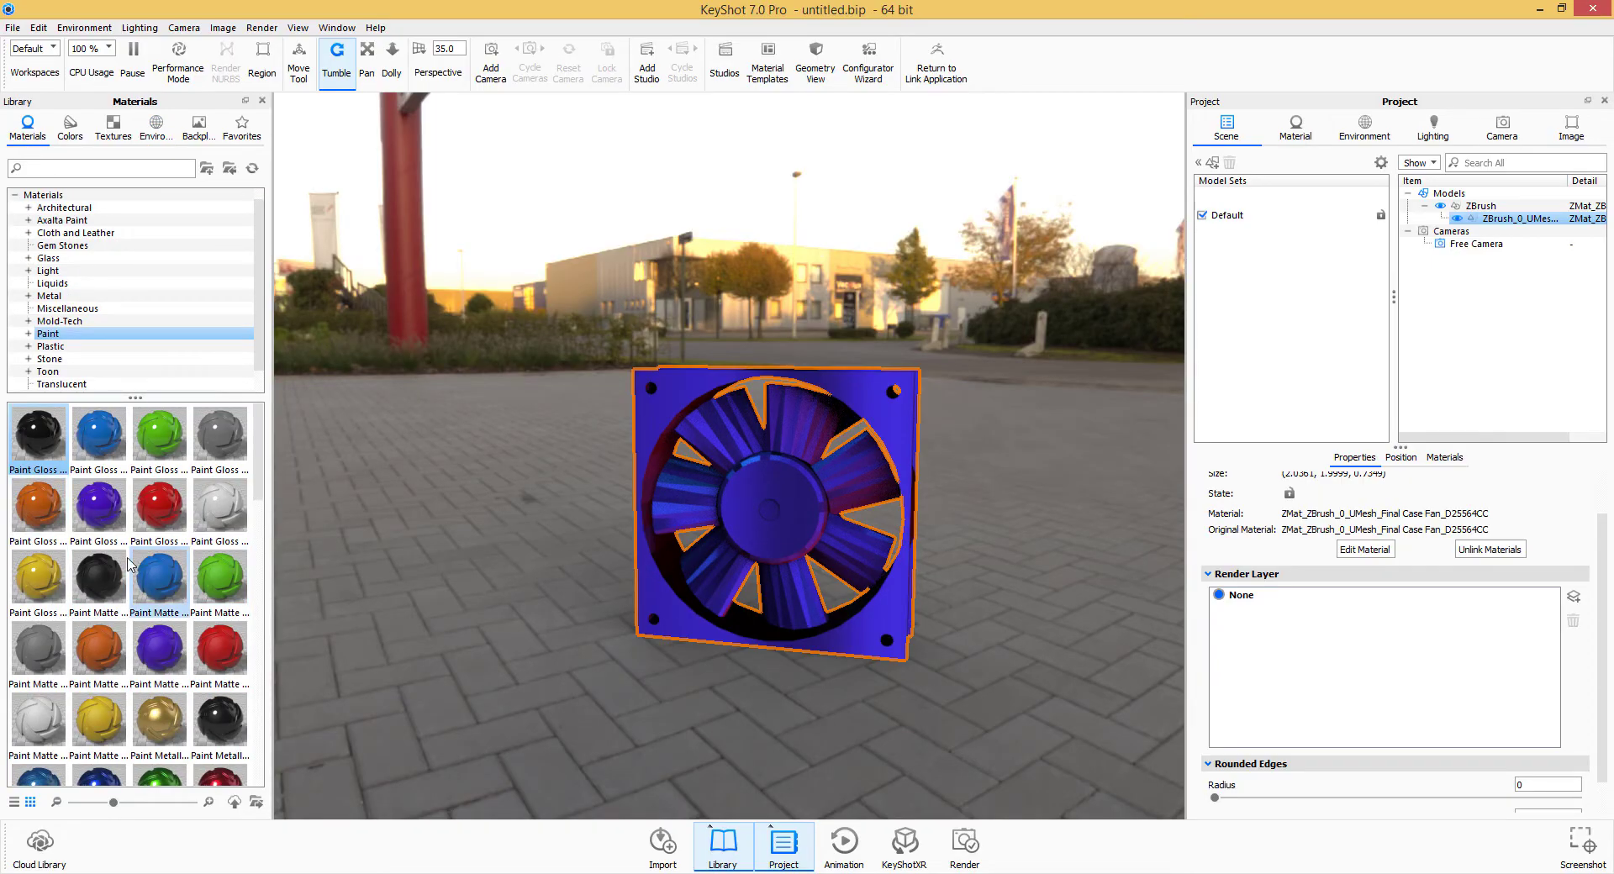
scroll(154, 545, "down", 3)
scroll(135, 504, "down", 3)
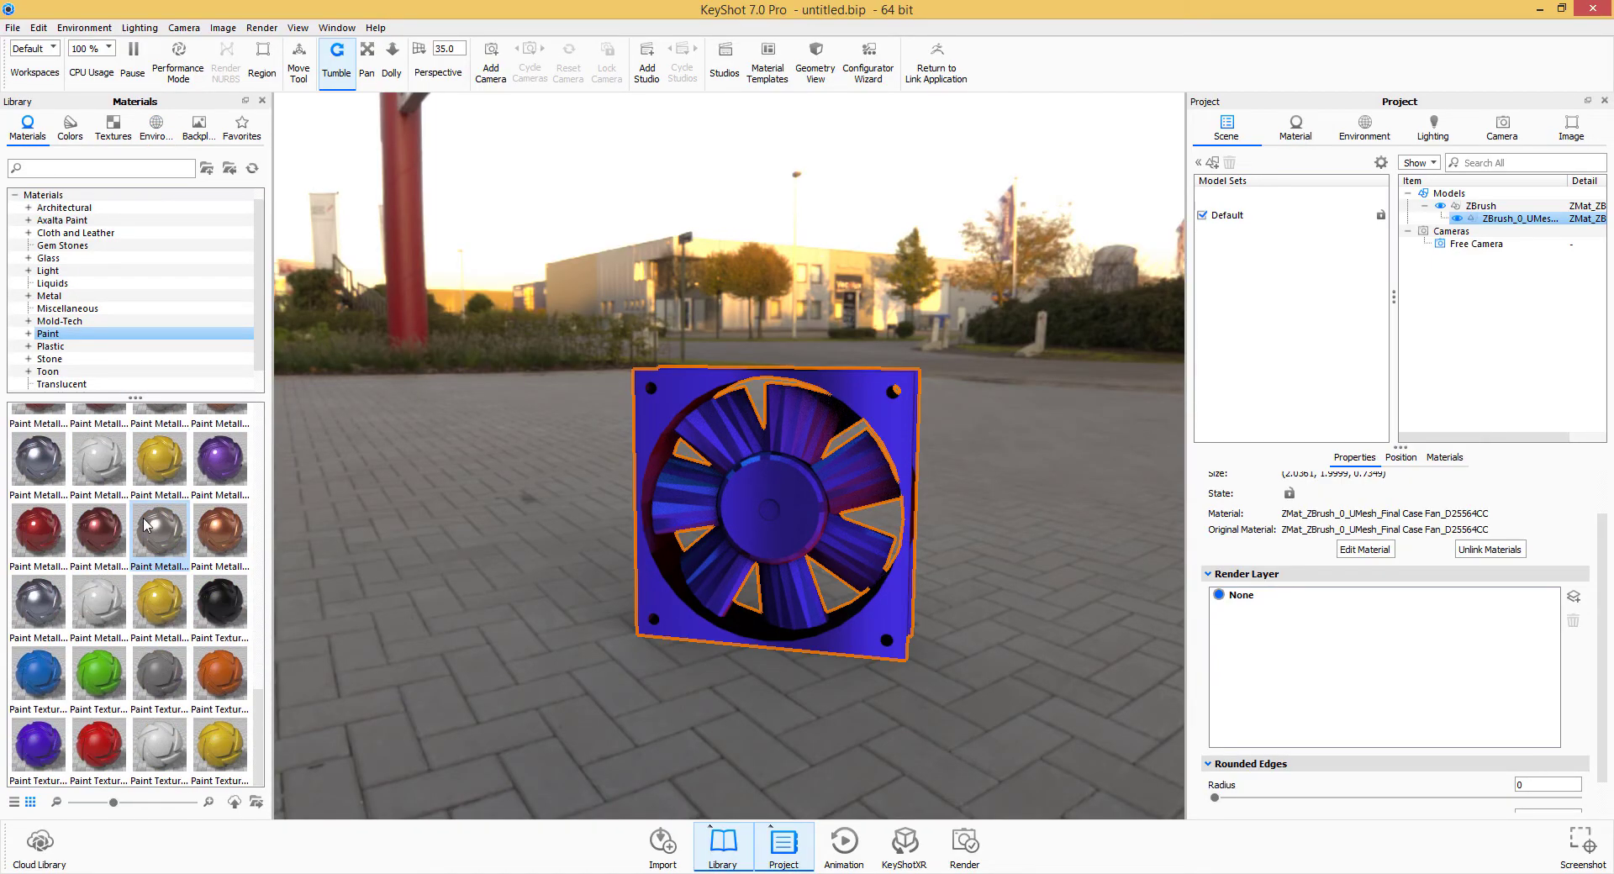
left_click(52, 296)
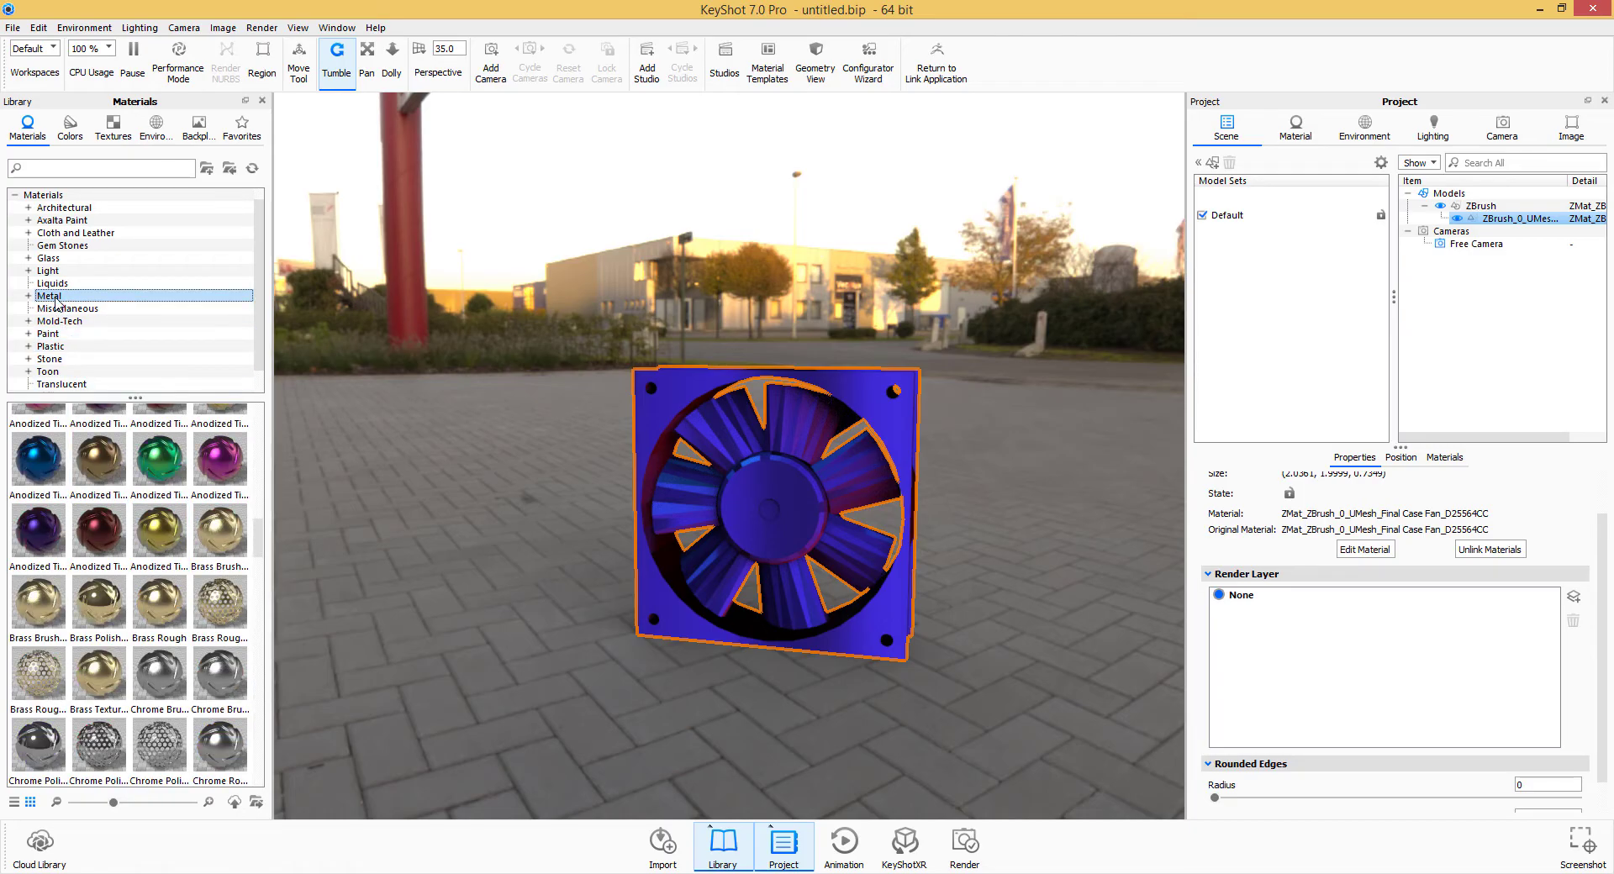
left_click(27, 296)
left_click(42, 283)
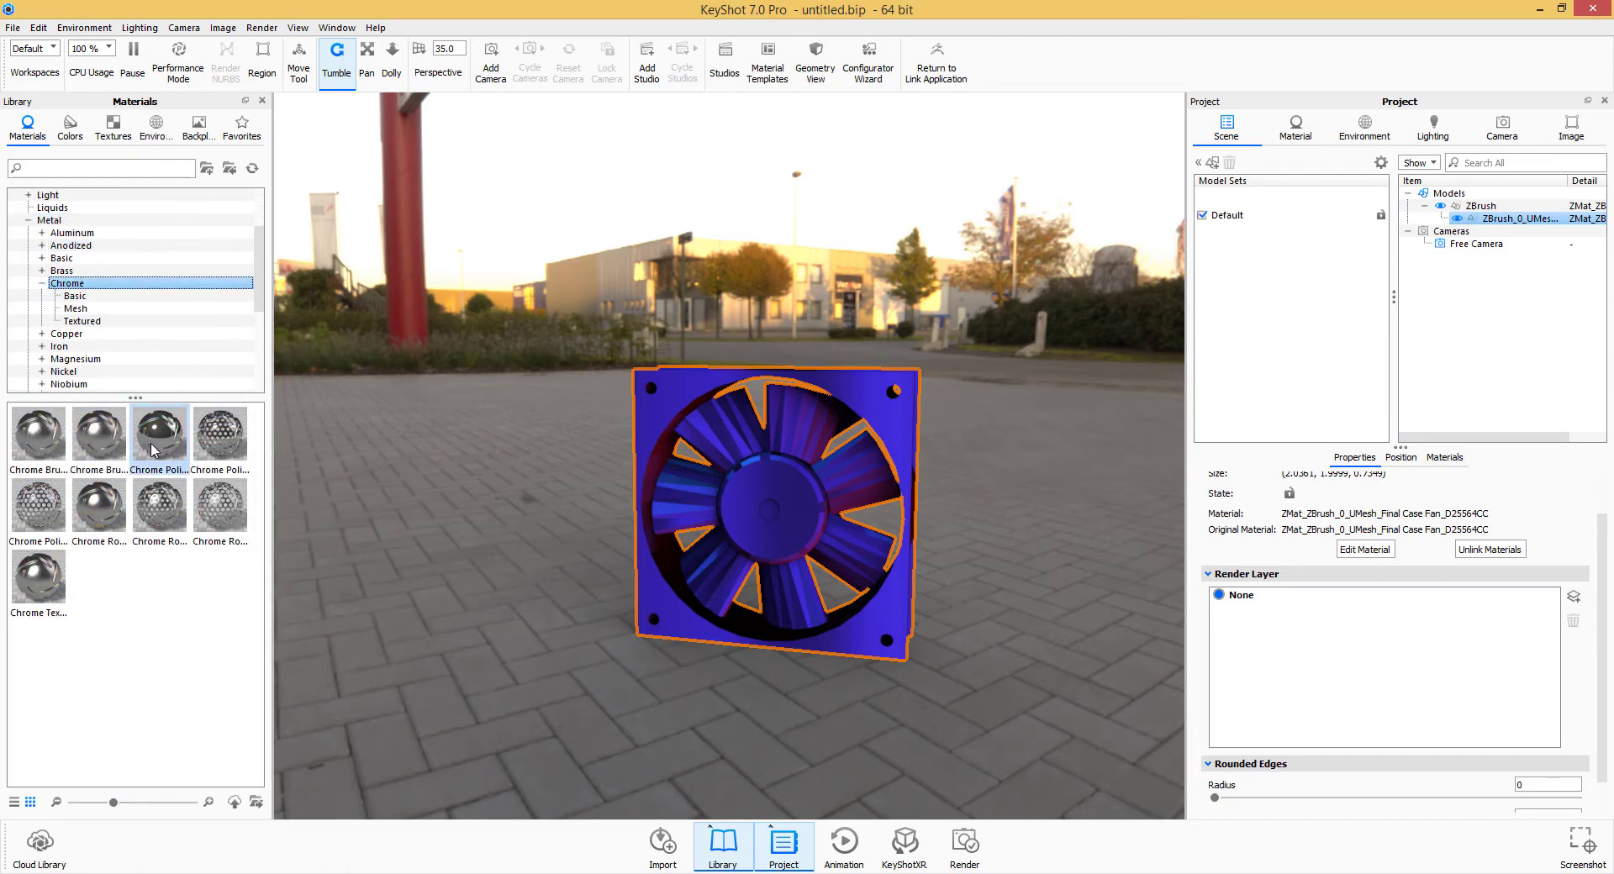
left_click_drag(156, 447, 722, 453)
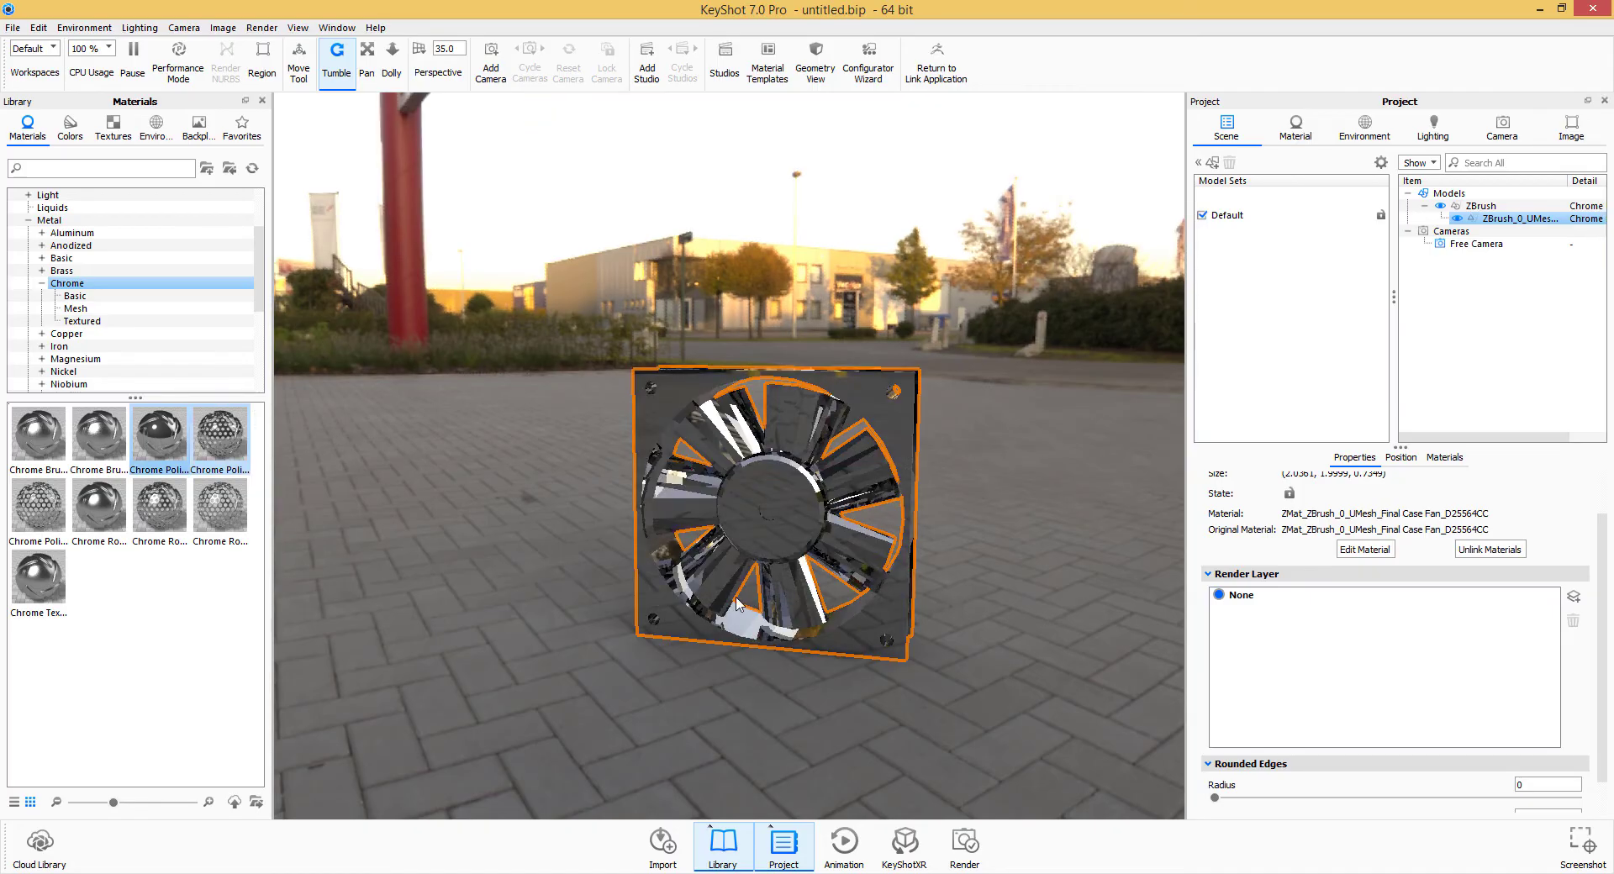
left_click_drag(673, 718, 688, 677)
left_click_drag(159, 432, 773, 513)
Step: Examine the chrome fan's reflections from different angles and distances
left_click_drag(1050, 714, 736, 674)
scroll(860, 718, "up", 5)
scroll(860, 717, "down", 8)
scroll(841, 644, "up", 3)
scroll(840, 644, "down", 3)
left_click(839, 583)
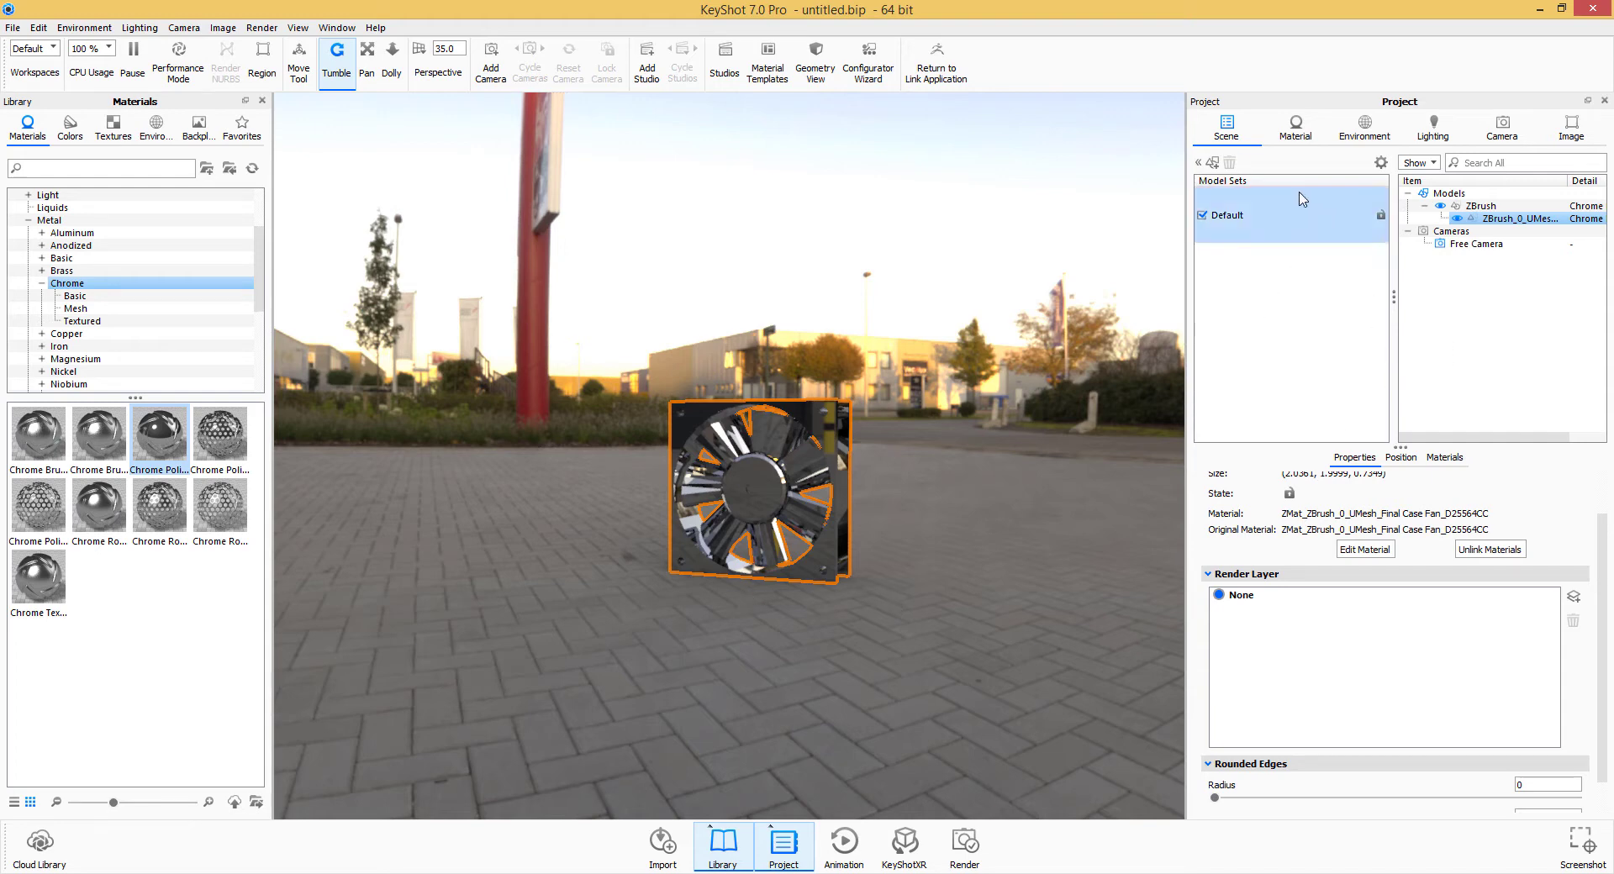
Step: Duplicate the loading bay environment and set the copy's brightness to 1.236 and size to 45.3
left_click(1364, 128)
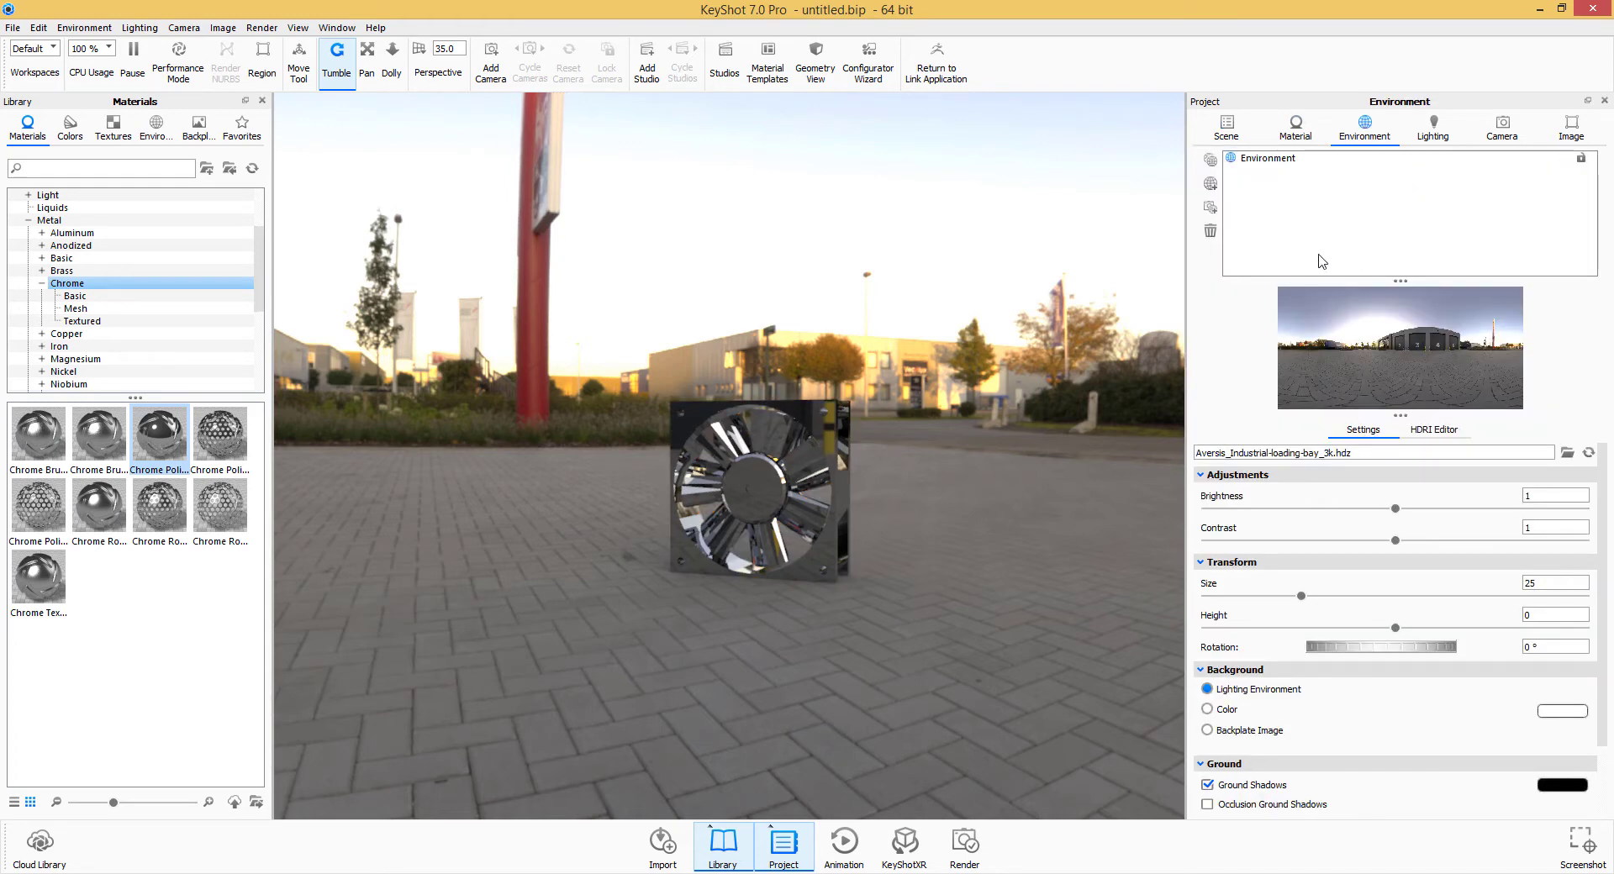
left_click(1210, 160)
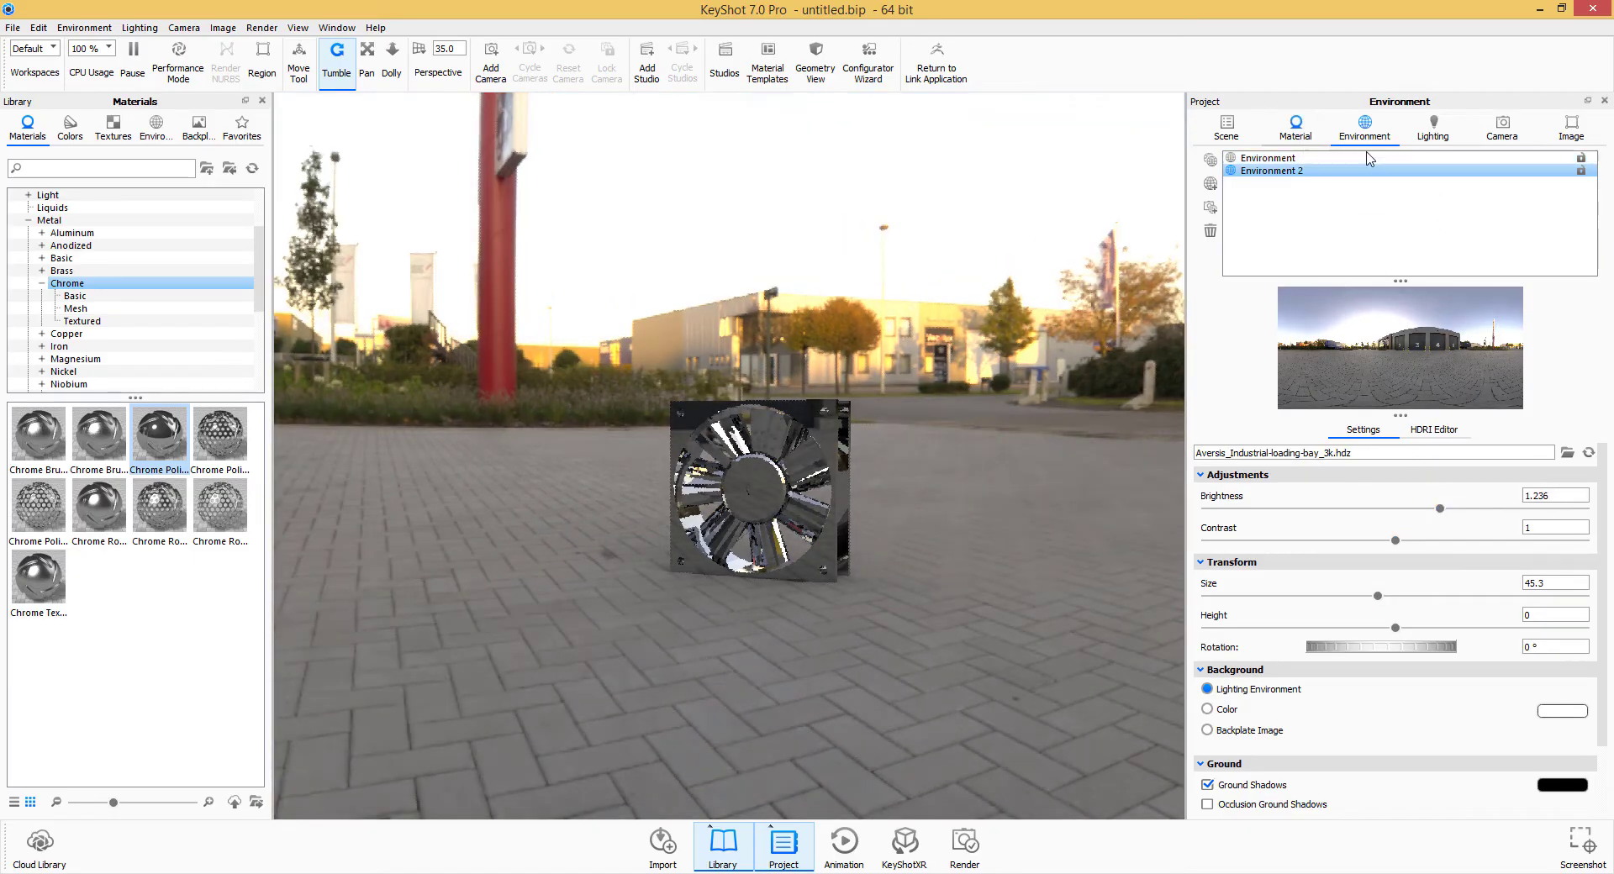
Step: Compare the original environment with Environment 2 by alternating between them, ending on Environment 2
left_click(1257, 160)
left_click(1262, 171)
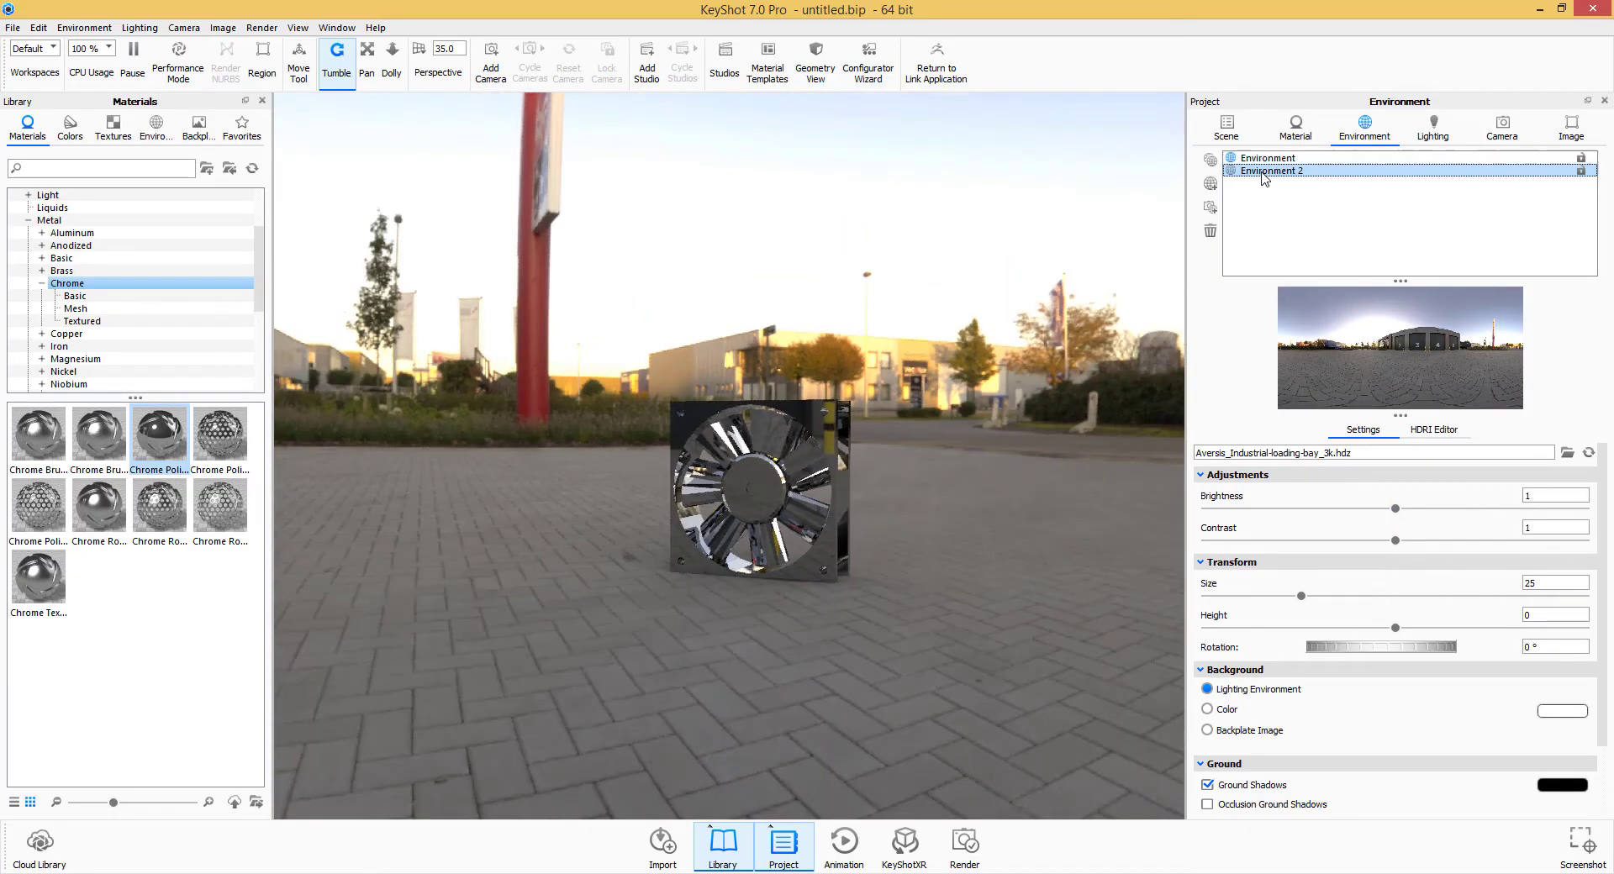
left_click(1265, 159)
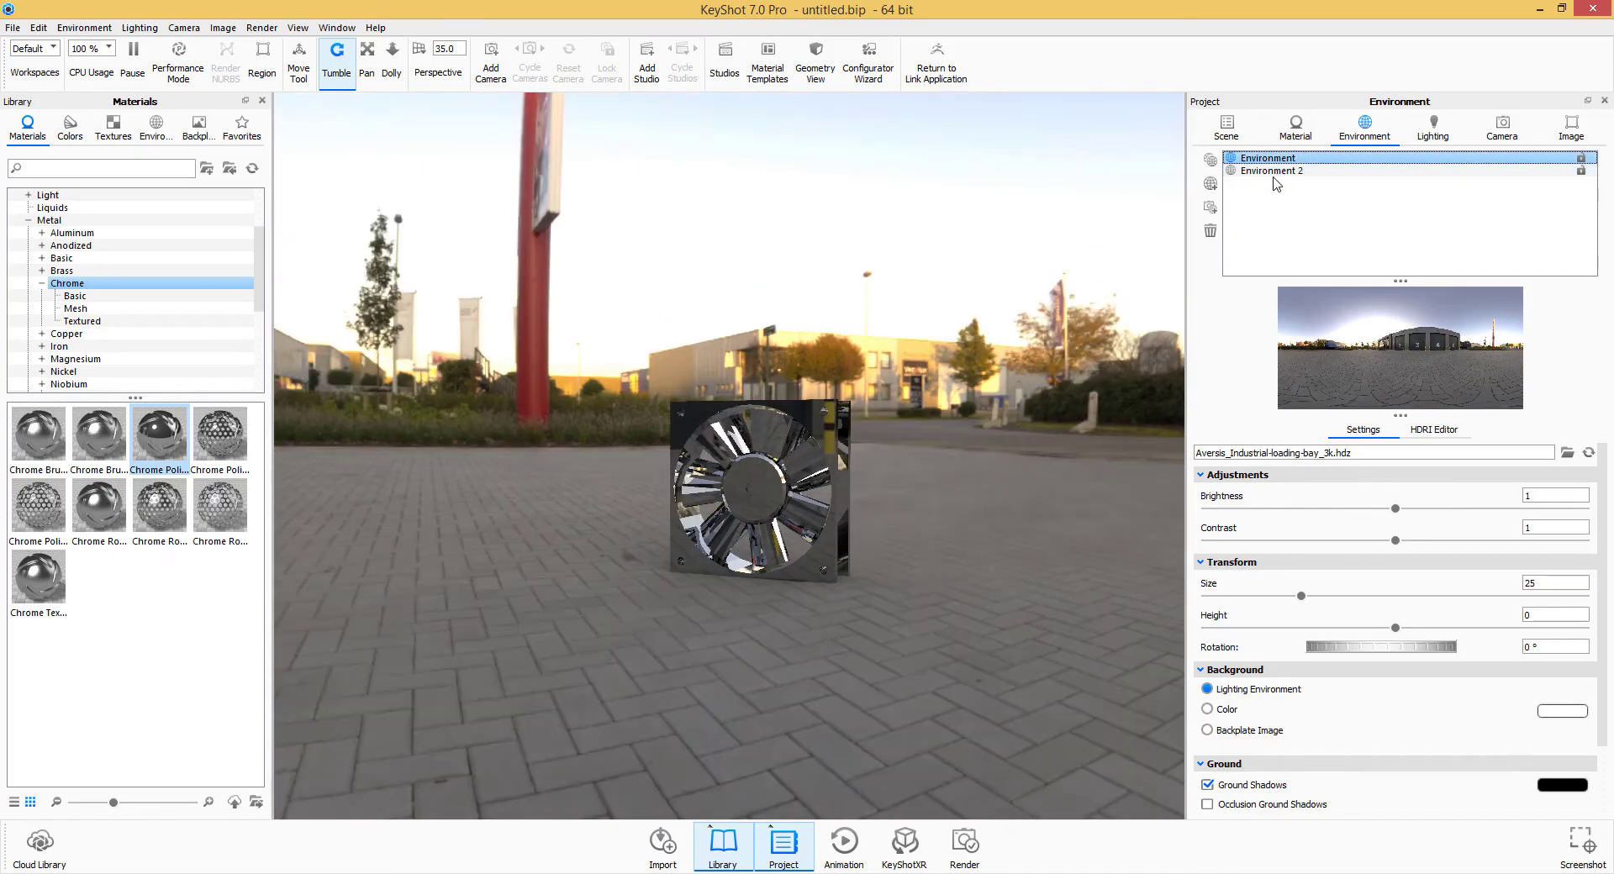
left_click(1275, 170)
left_click(1267, 159)
left_click(1278, 170)
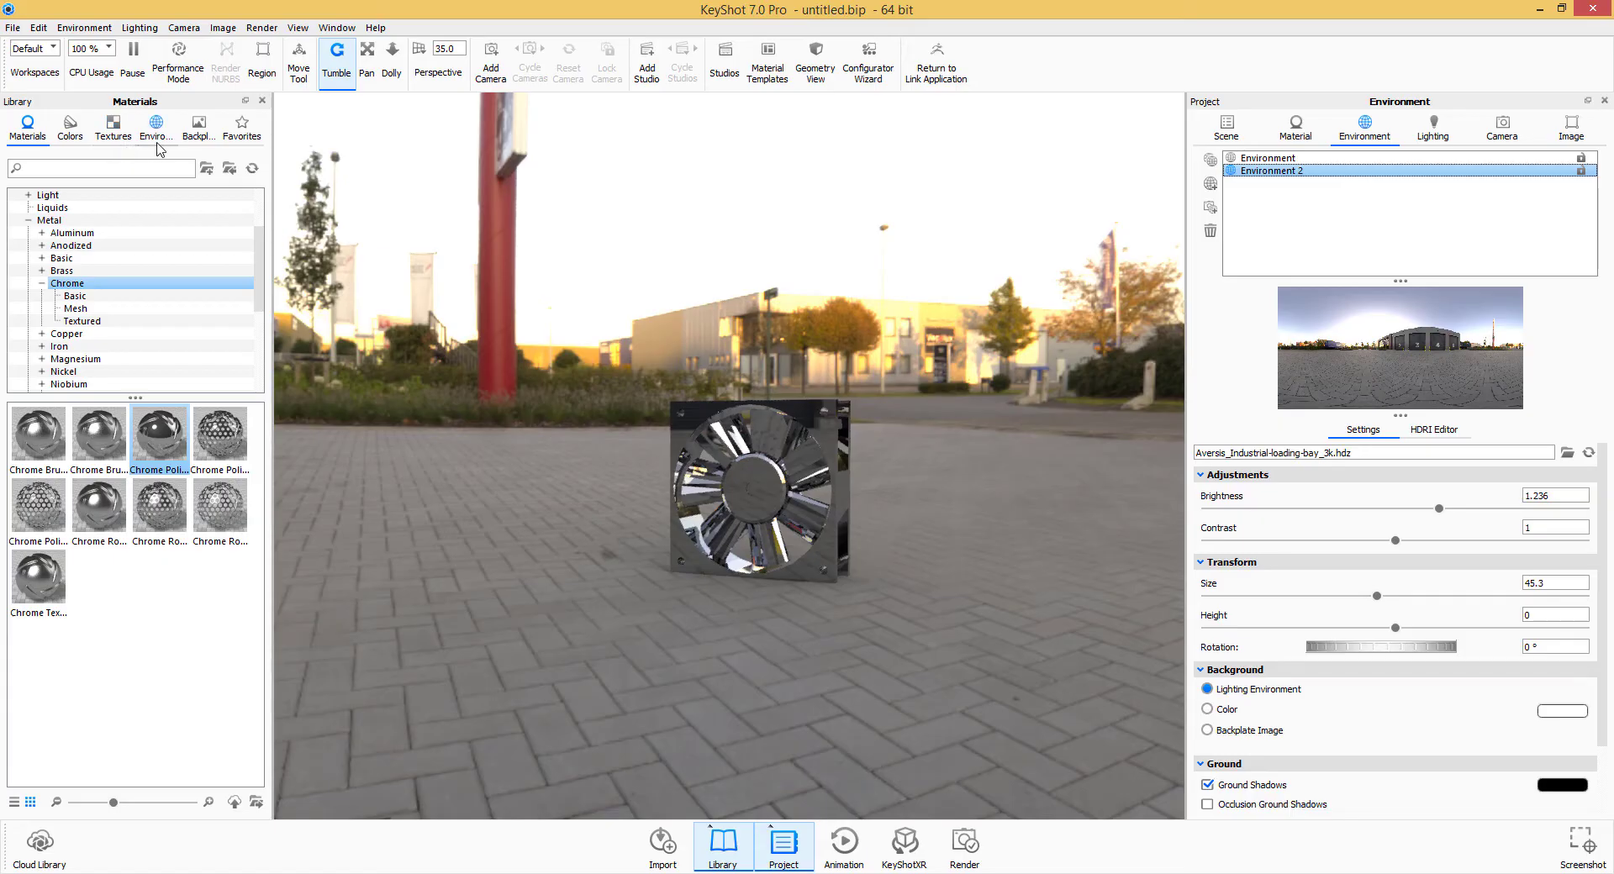
Step: Add Aversis_Village-lawn_3k from the library as a third environment in the project's environment list
left_click(157, 128)
left_click_drag(97, 693, 1308, 214)
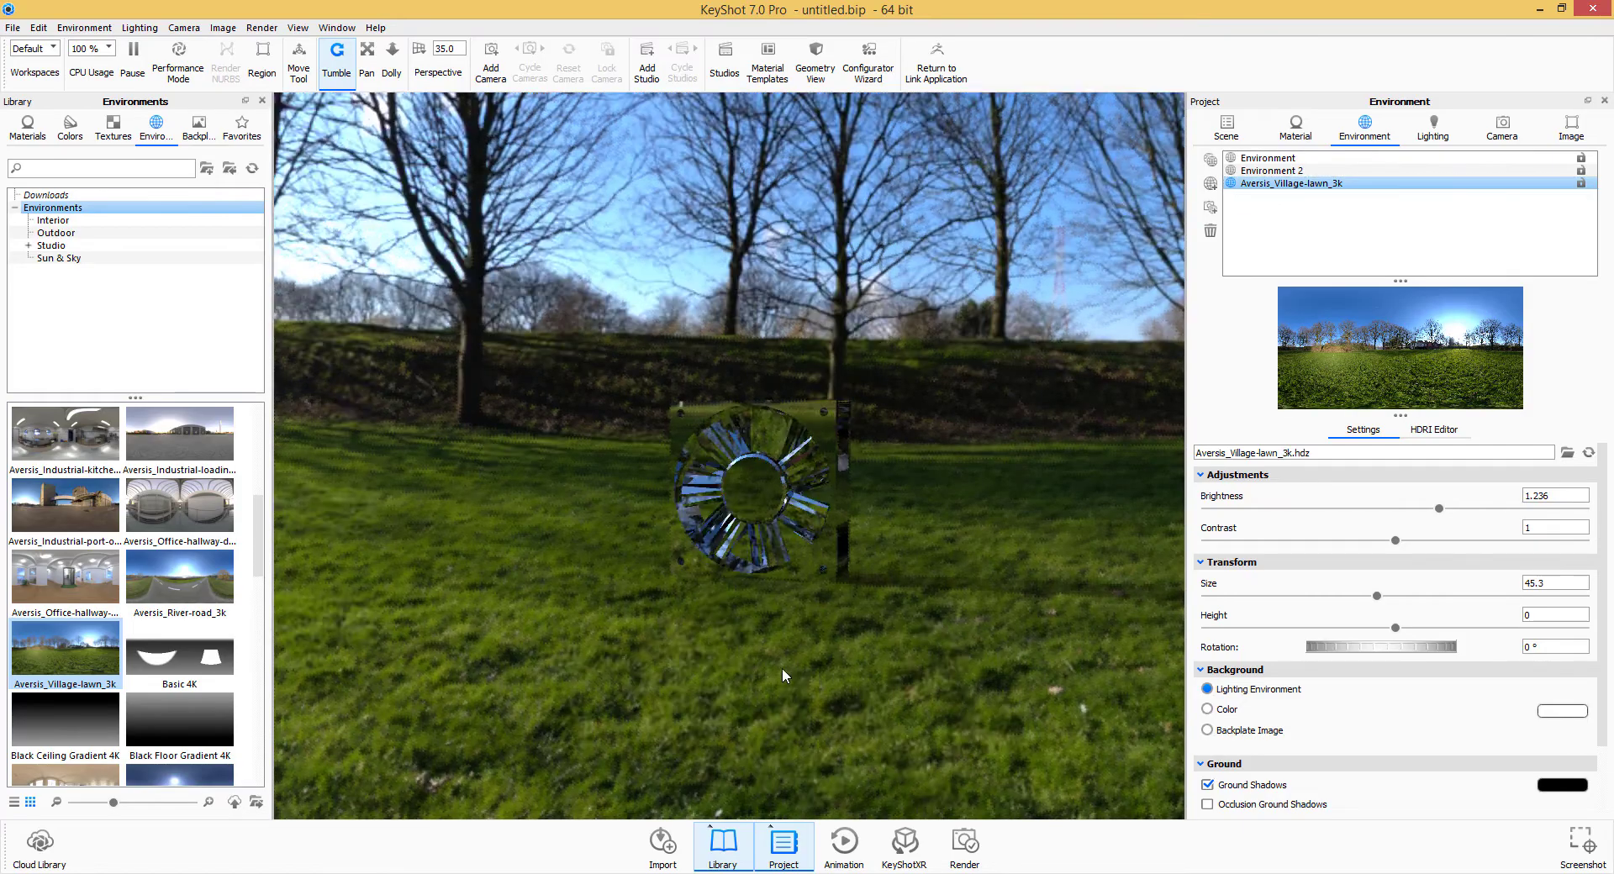
Step: Add Aversis_River-road_3k from the library as a fourth environment and turn the fan side-on against the road
left_click_drag(782, 676, 869, 679)
left_click_drag(179, 580, 1277, 211)
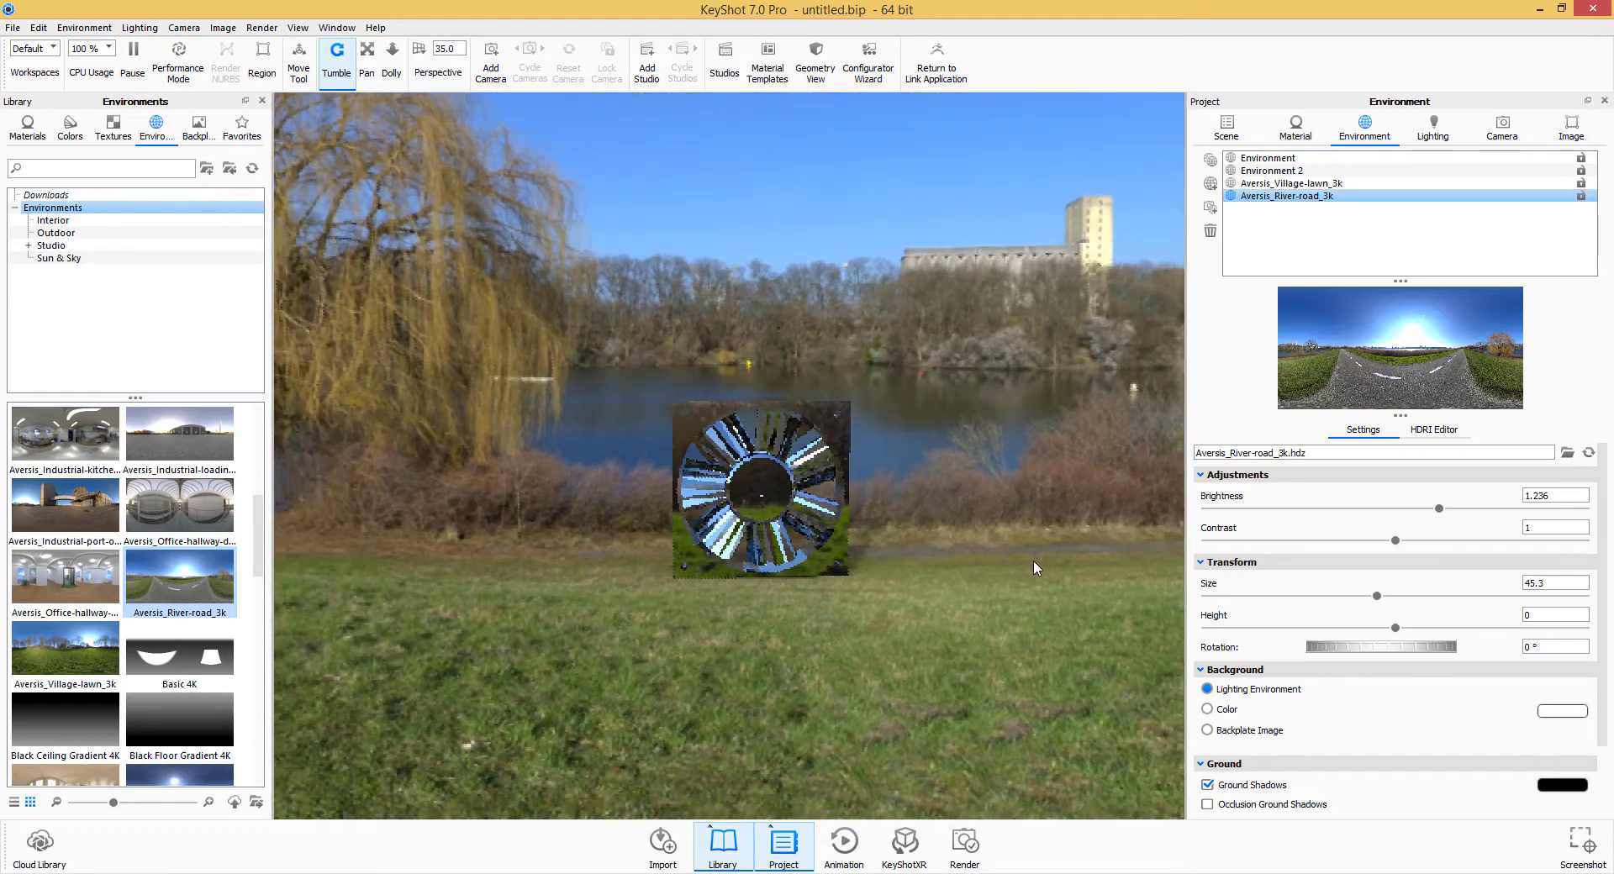
left_click_drag(1032, 560, 546, 551)
left_click_drag(763, 561, 760, 585)
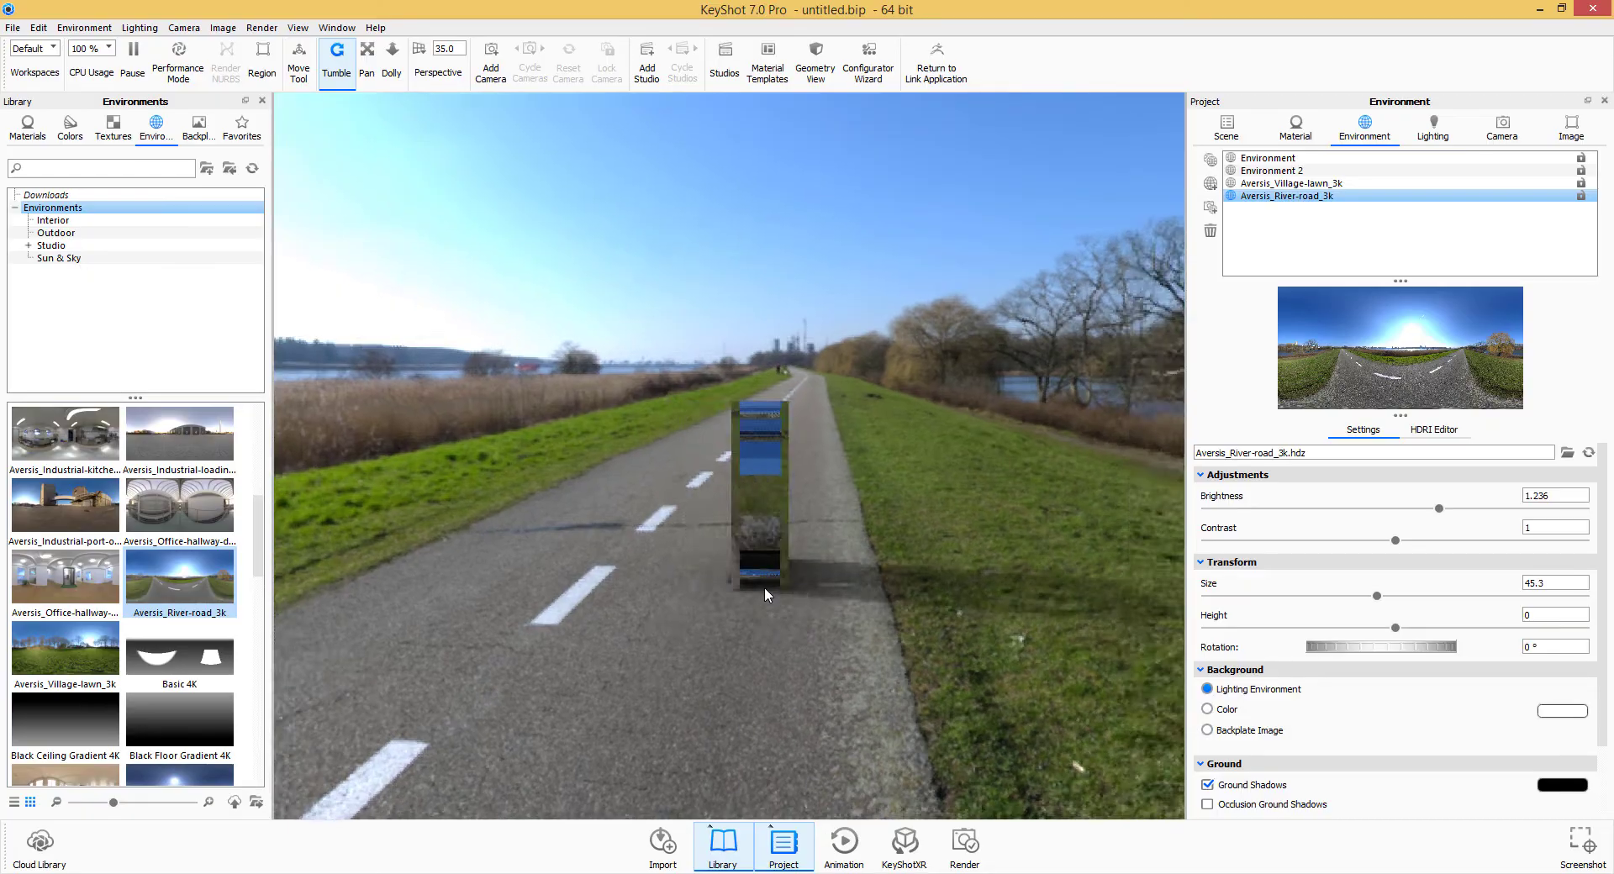
Step: Lock the Aversis_River-road_3k environment and switch the scene to Environment 2
left_click(1580, 196)
left_click_drag(653, 550, 740, 545)
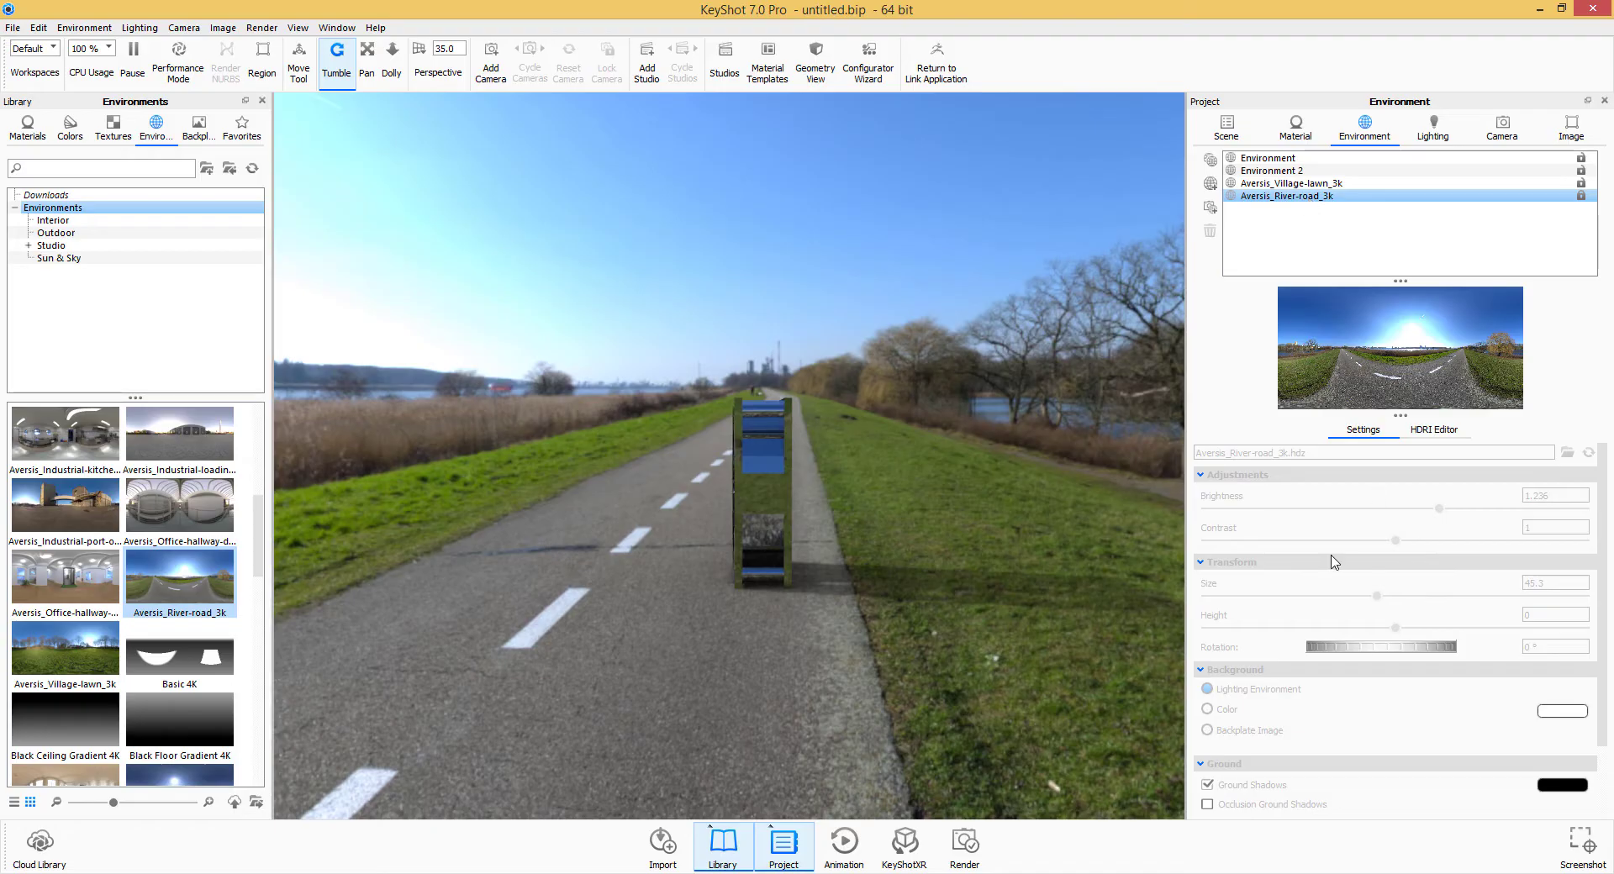
left_click(1286, 171)
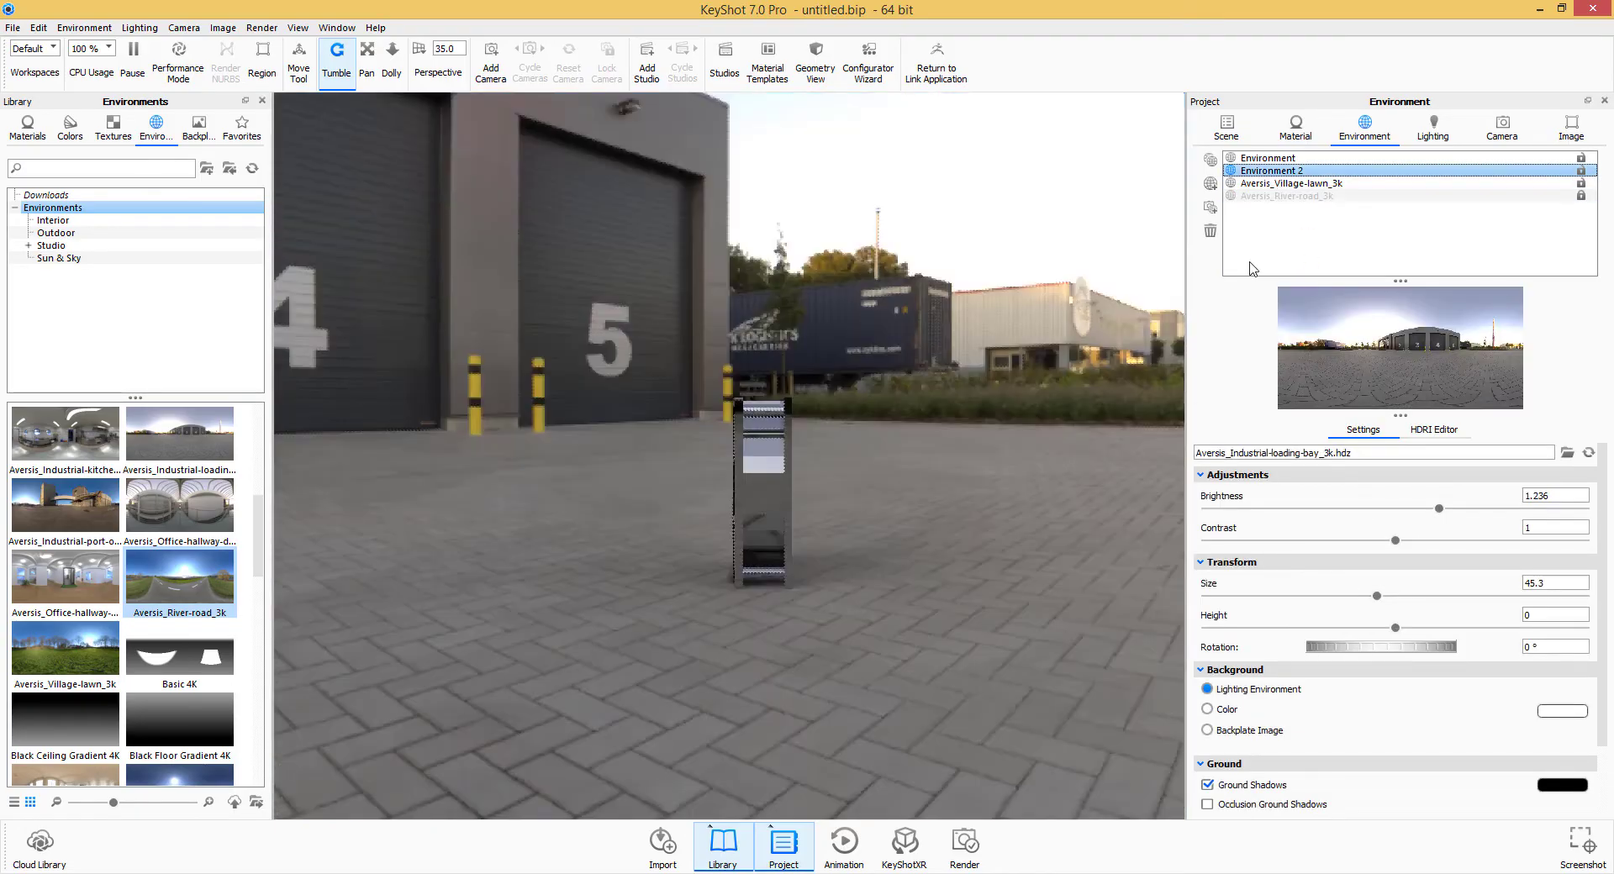
left_click_drag(918, 620, 1050, 618)
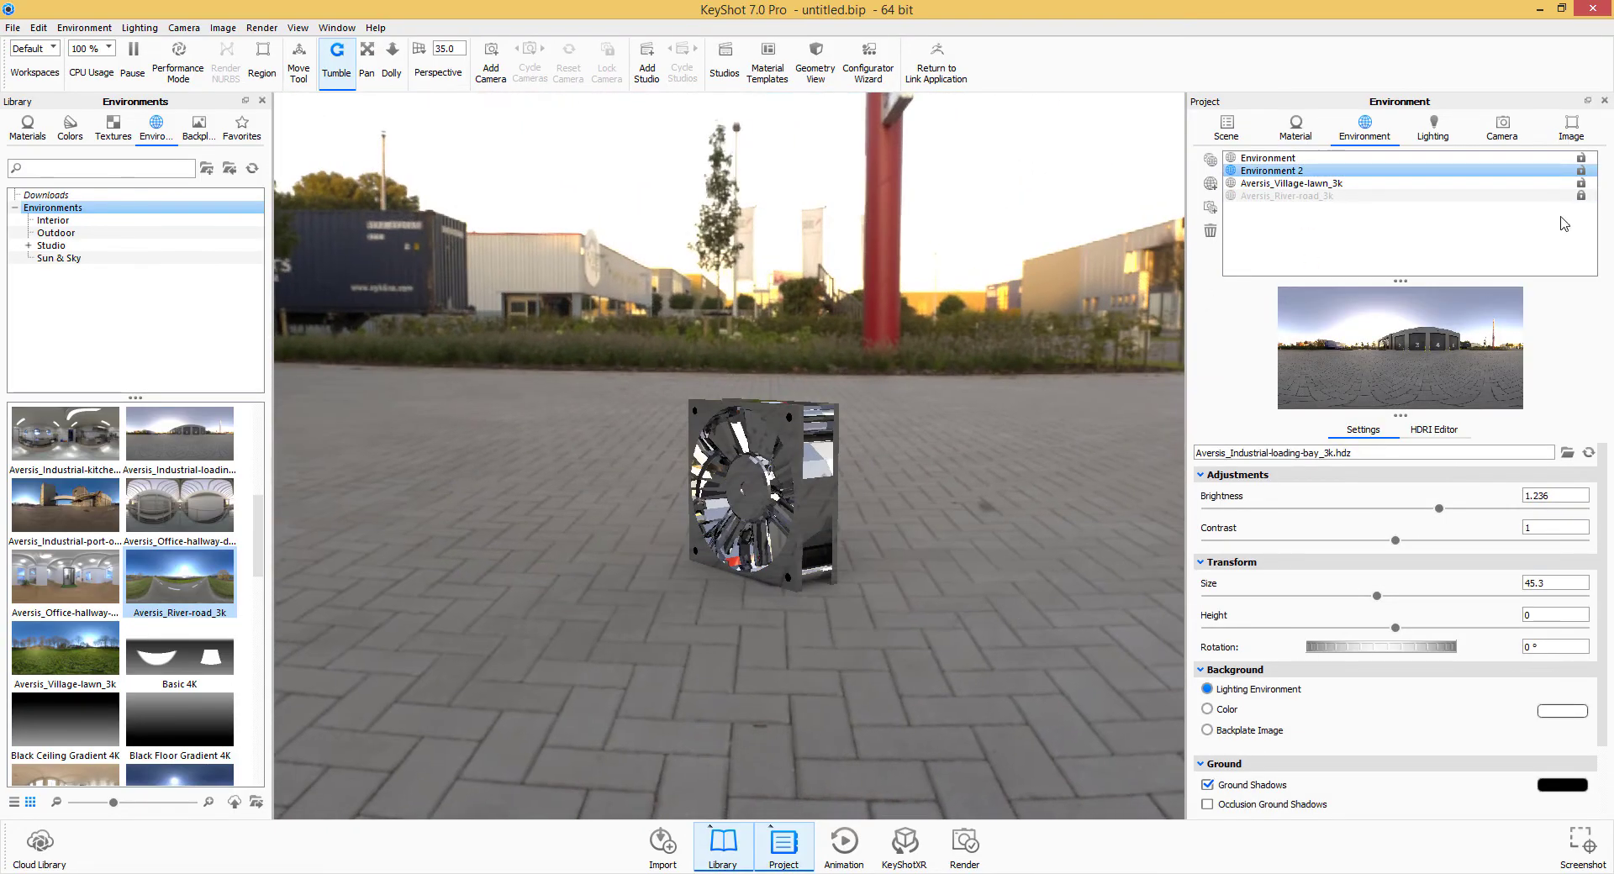
Step: Lock Aversis_Village-lawn_3k, and unlock Aversis_River-road_3k as the active environment
left_click(1578, 184)
left_click(1578, 195)
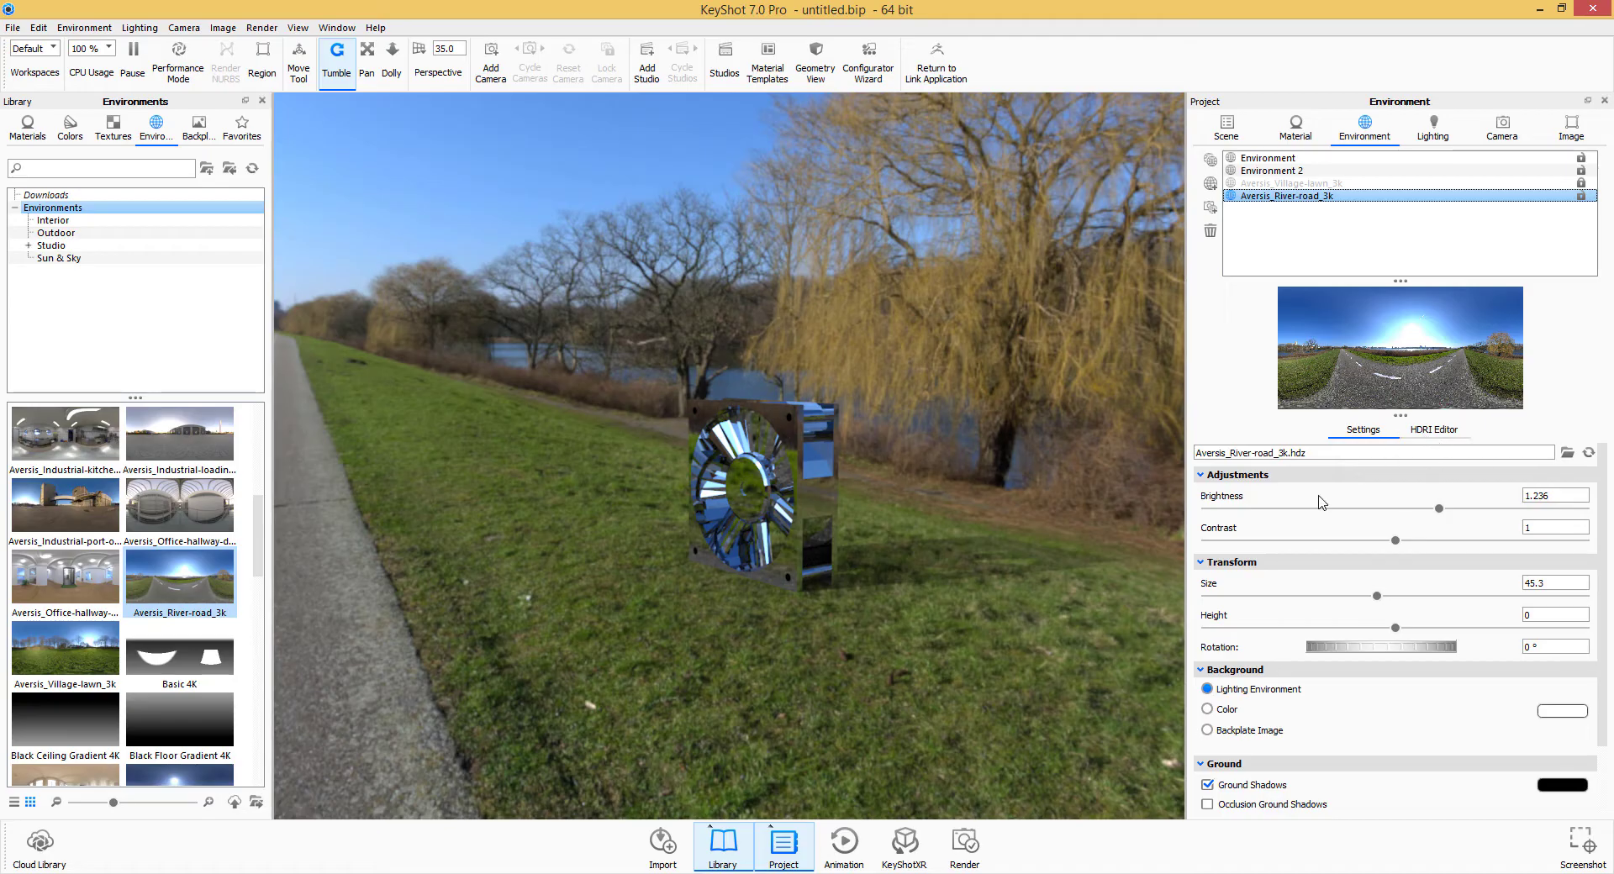
Step: Add a standard light pin to the River-road HDRI and place it high in the sky, left of the sun
left_click(1431, 432)
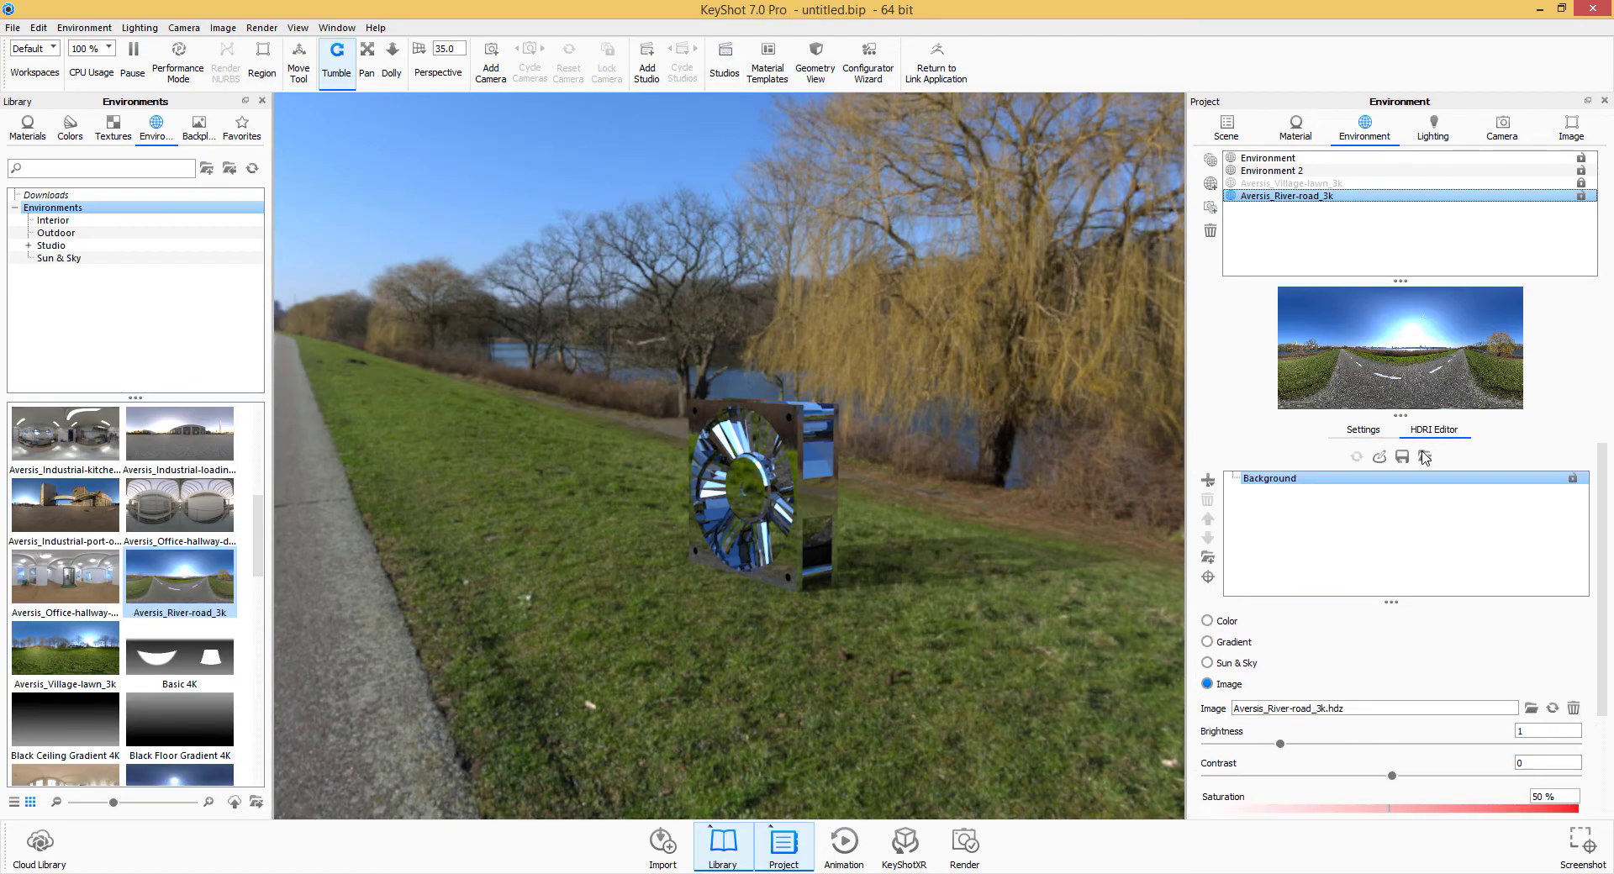
left_click(1208, 480)
left_click(1401, 548)
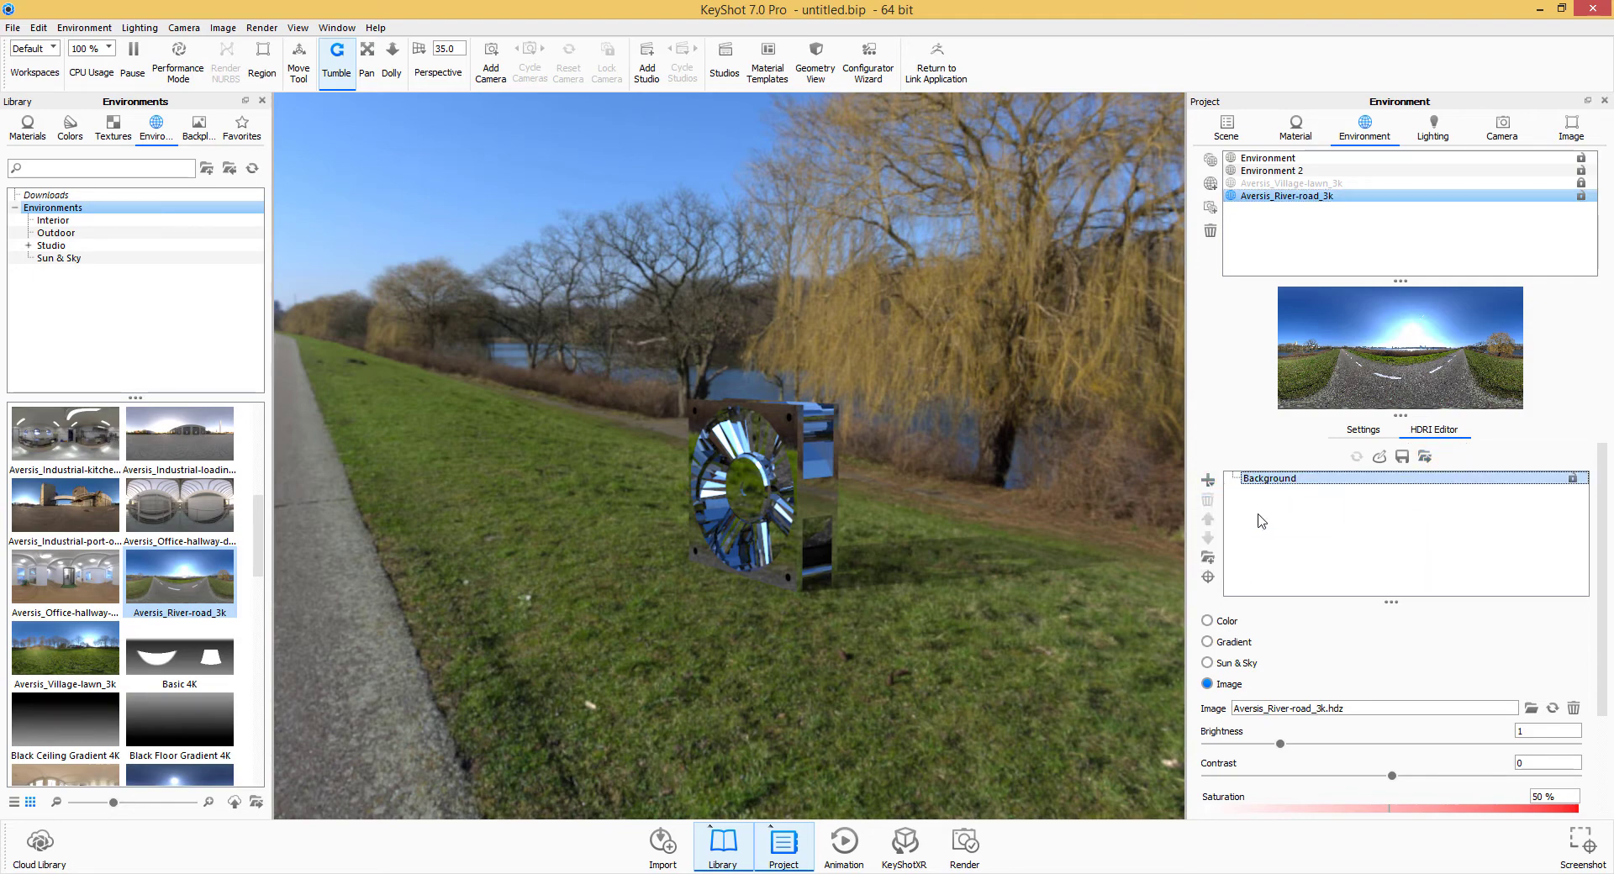
left_click(1208, 479)
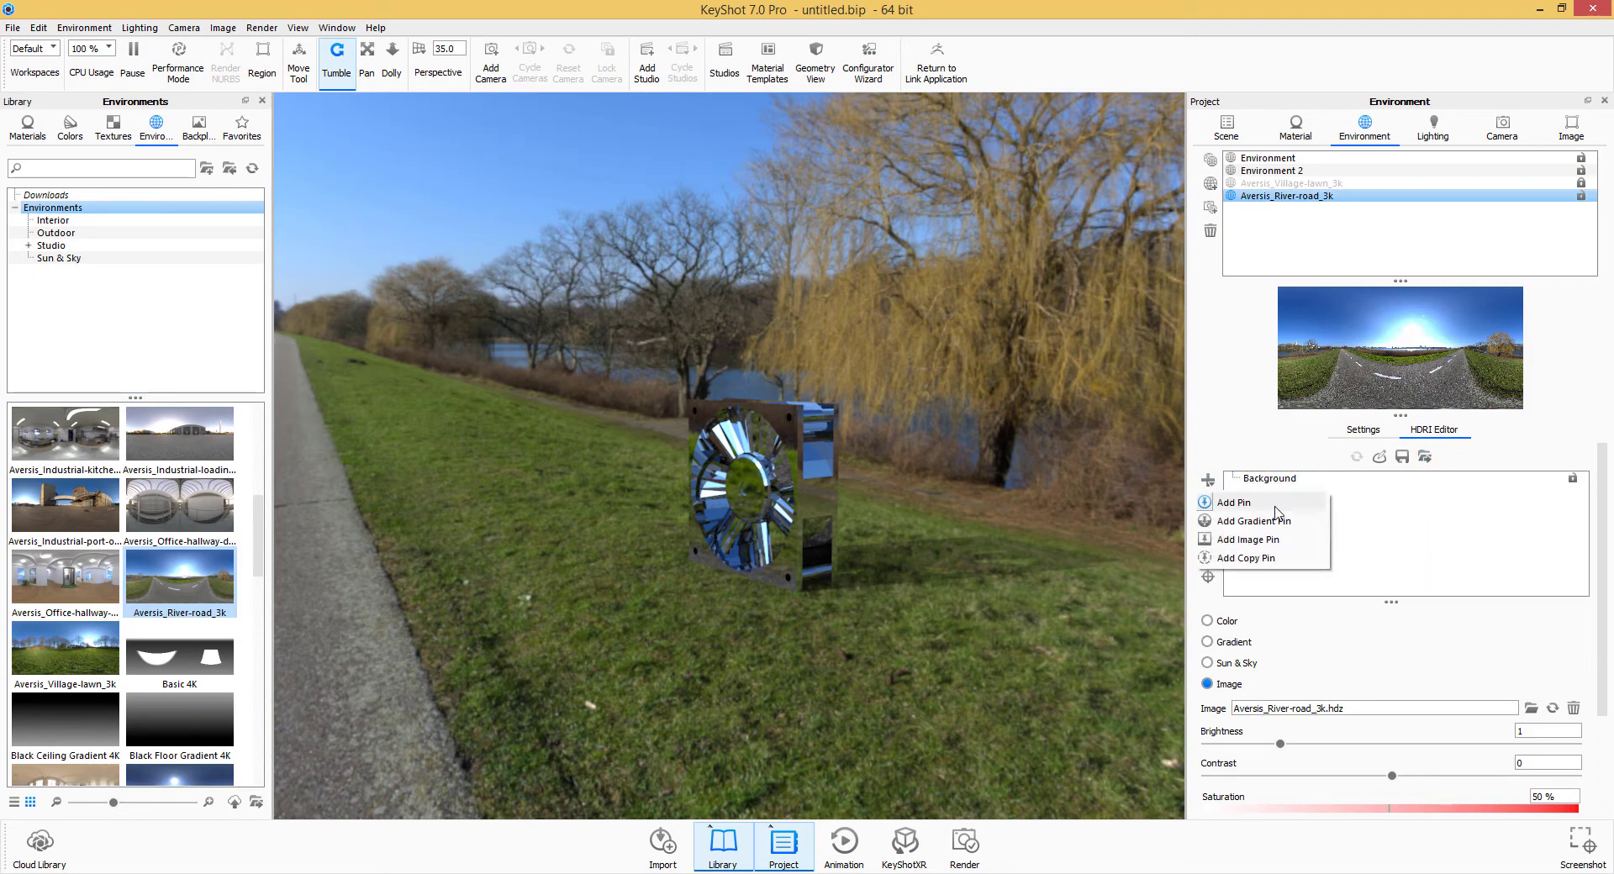
left_click(1233, 503)
left_click_drag(1400, 351, 1314, 306)
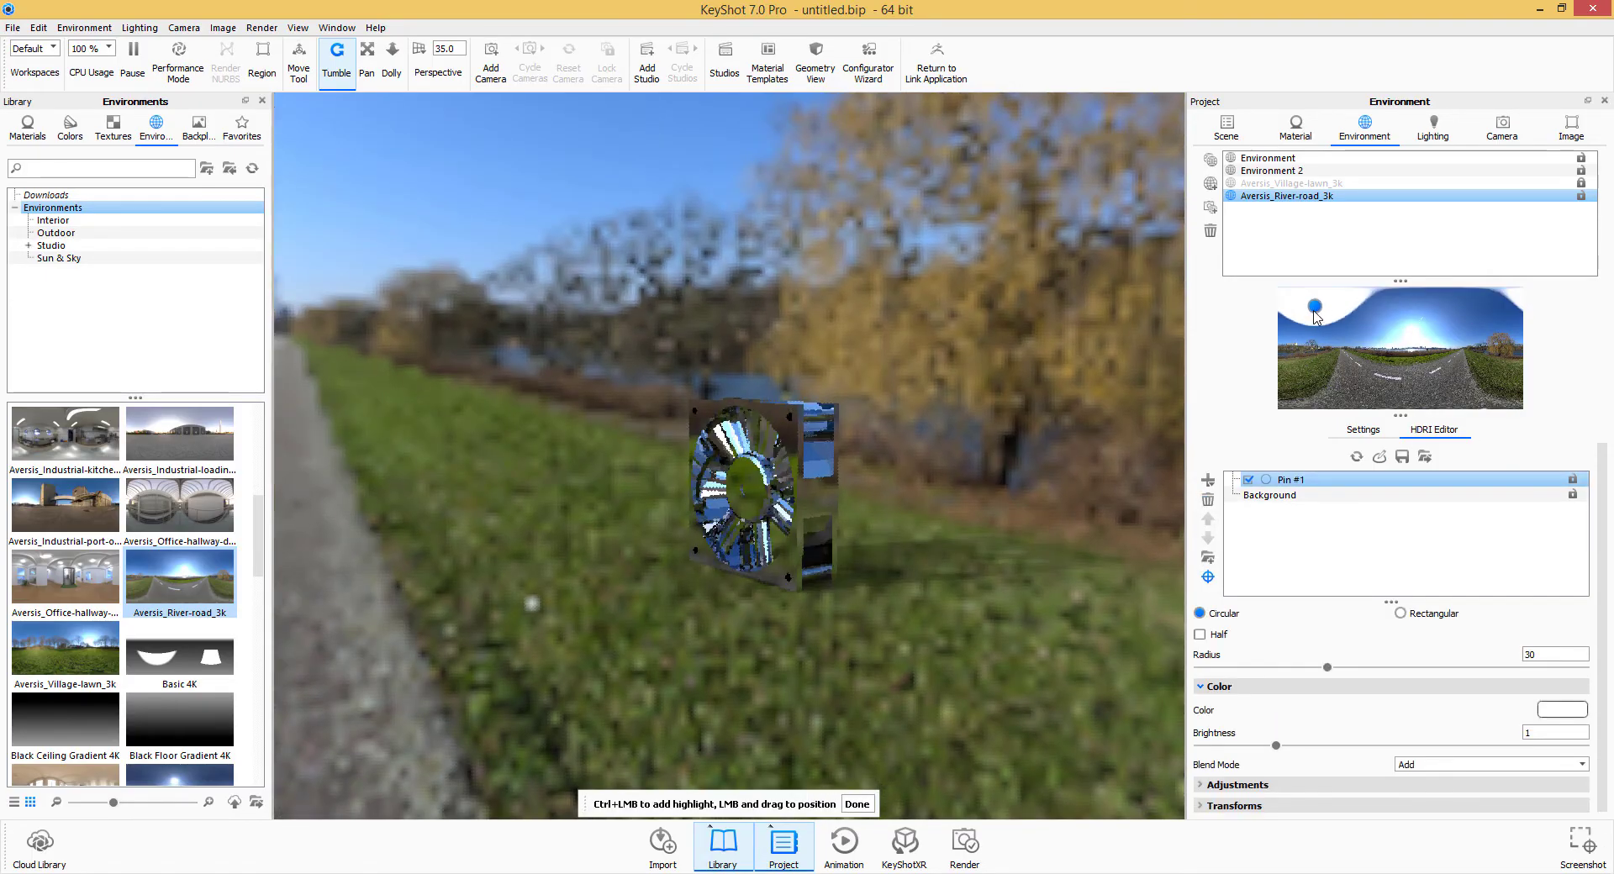
Step: Change the light pin's color to a bright, saturated red
left_click(1561, 710)
left_click(1243, 153)
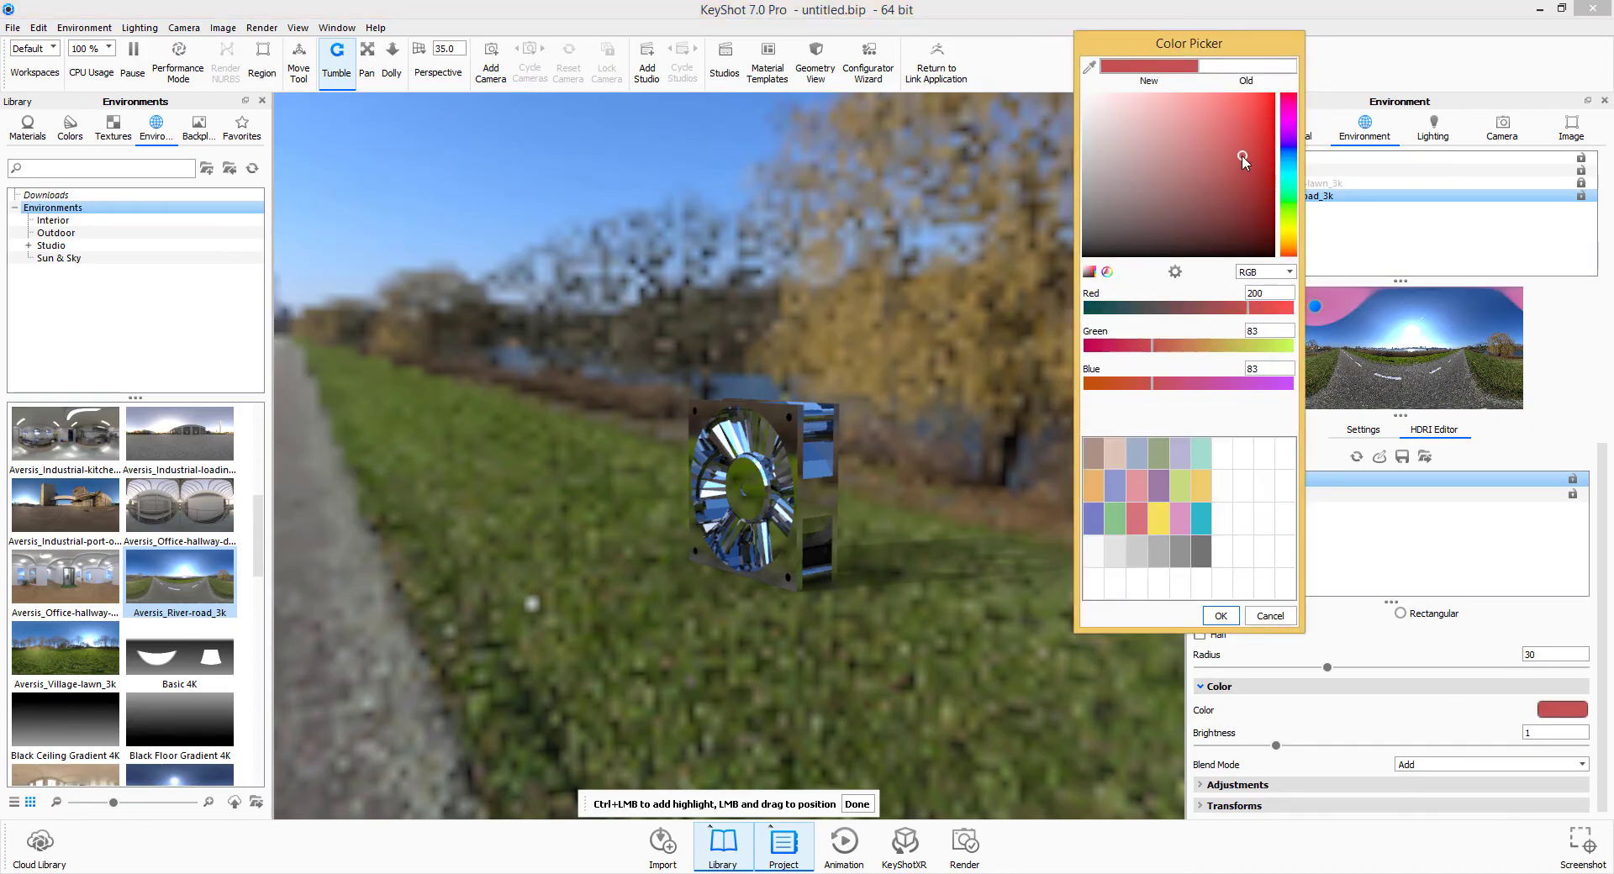
left_click(1268, 309)
left_click_drag(1271, 315, 1268, 316)
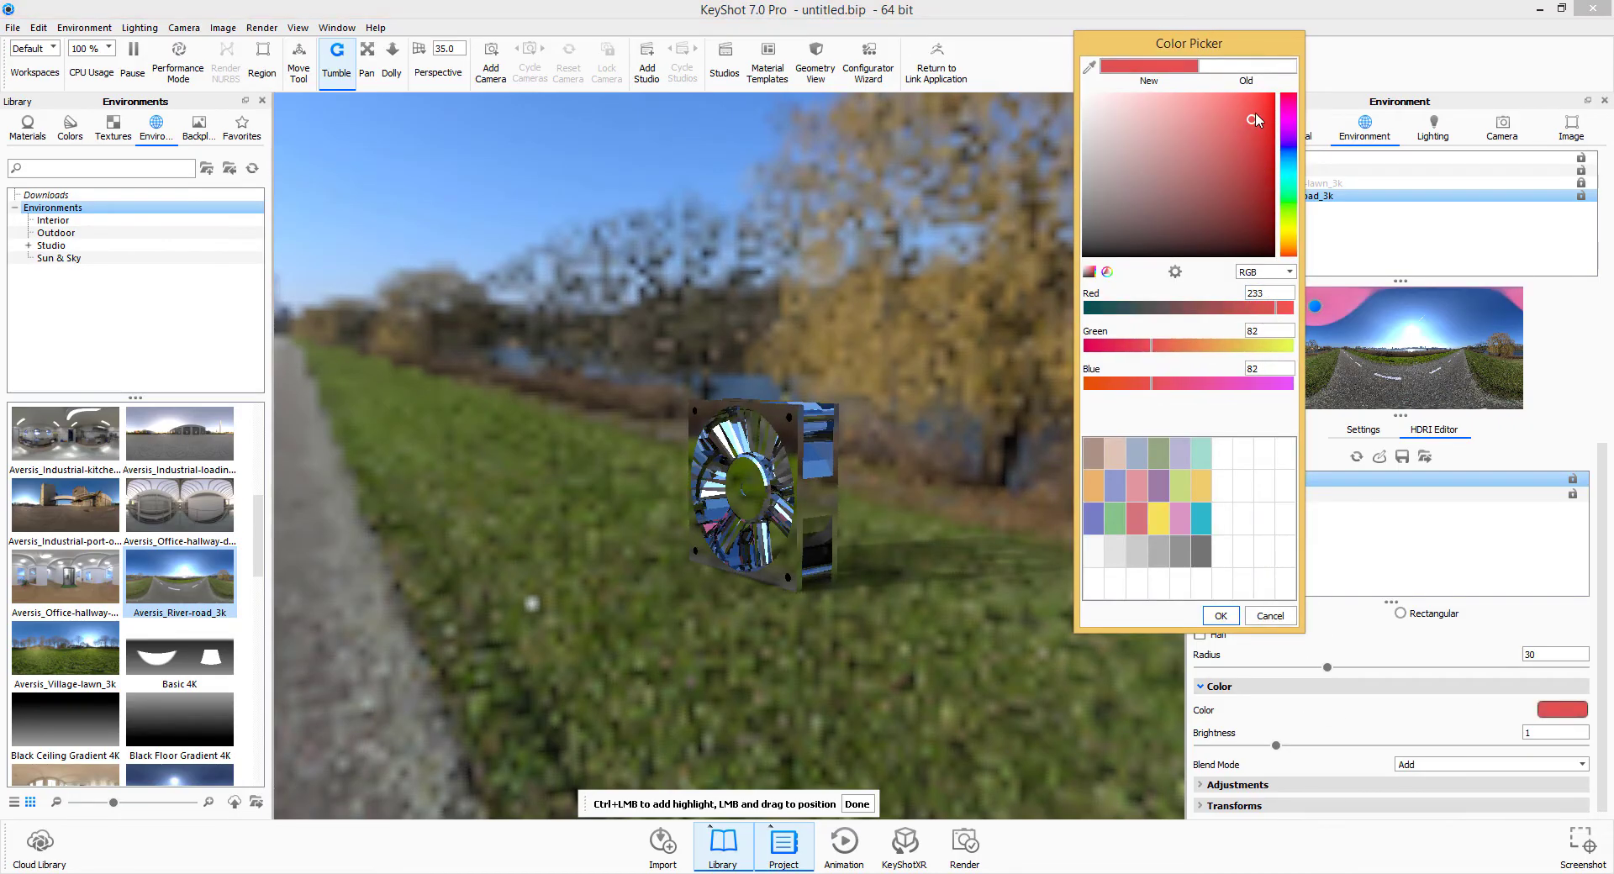
left_click_drag(1255, 117, 1264, 98)
left_click_drag(1150, 346, 1115, 352)
left_click(1220, 616)
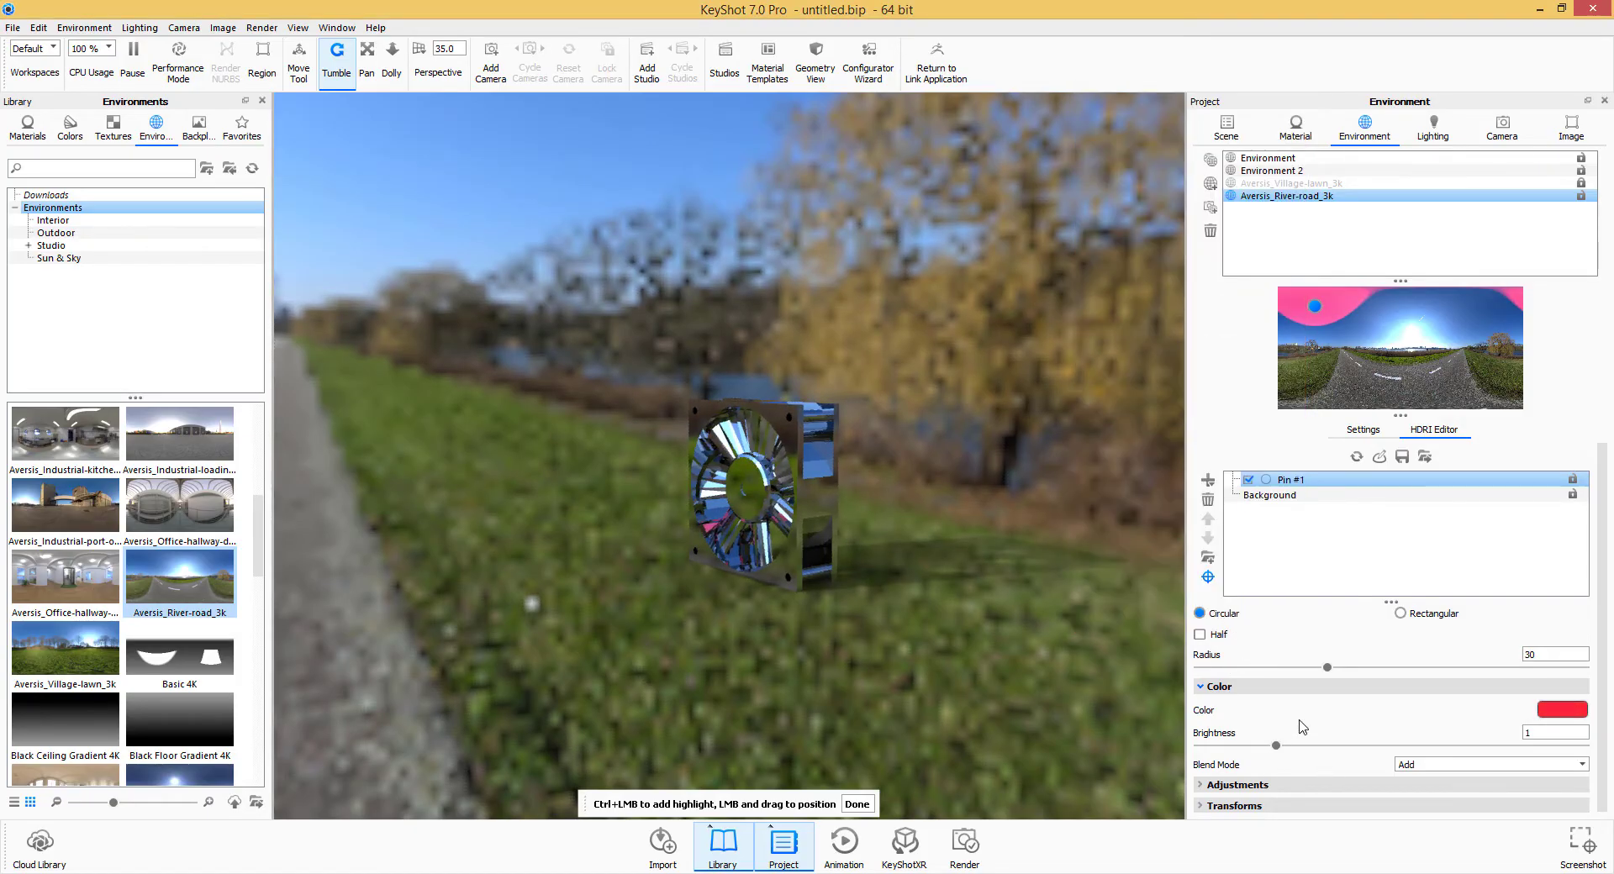
Step: Set the red pin's radius to 42.12 and its brightness to 1.39
left_click_drag(1327, 667, 1378, 667)
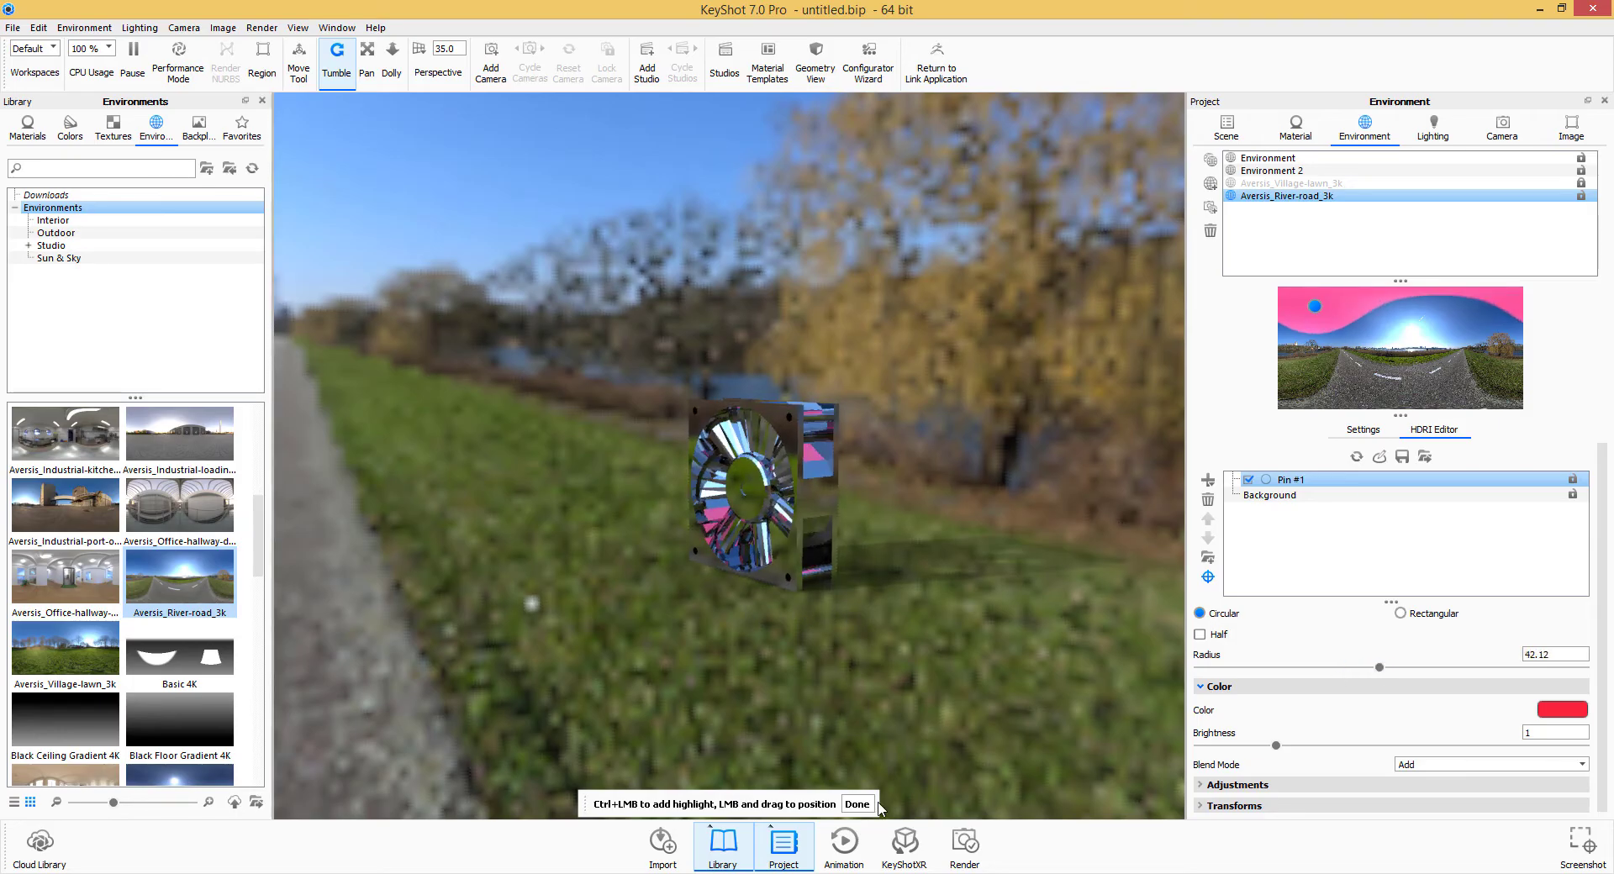
mouse_move(1276, 745)
left_mouse_down()
mouse_move(1358, 745)
mouse_move(1308, 745)
left_mouse_up()
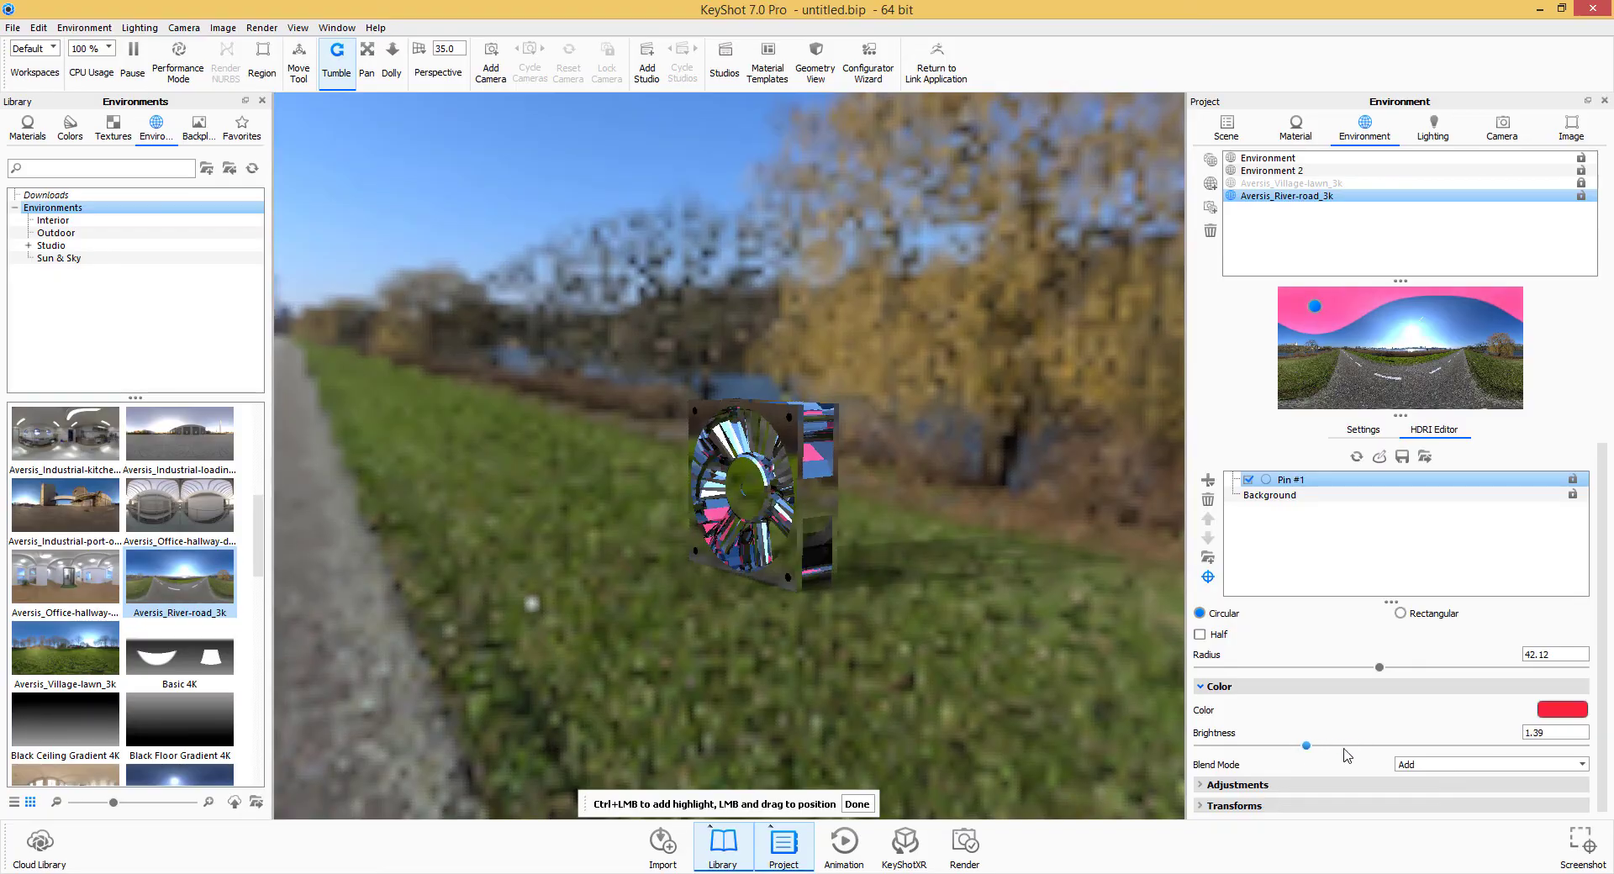
Step: Try the half and rectangular shapes on the red pin and return it to a full circle
left_click(1199, 635)
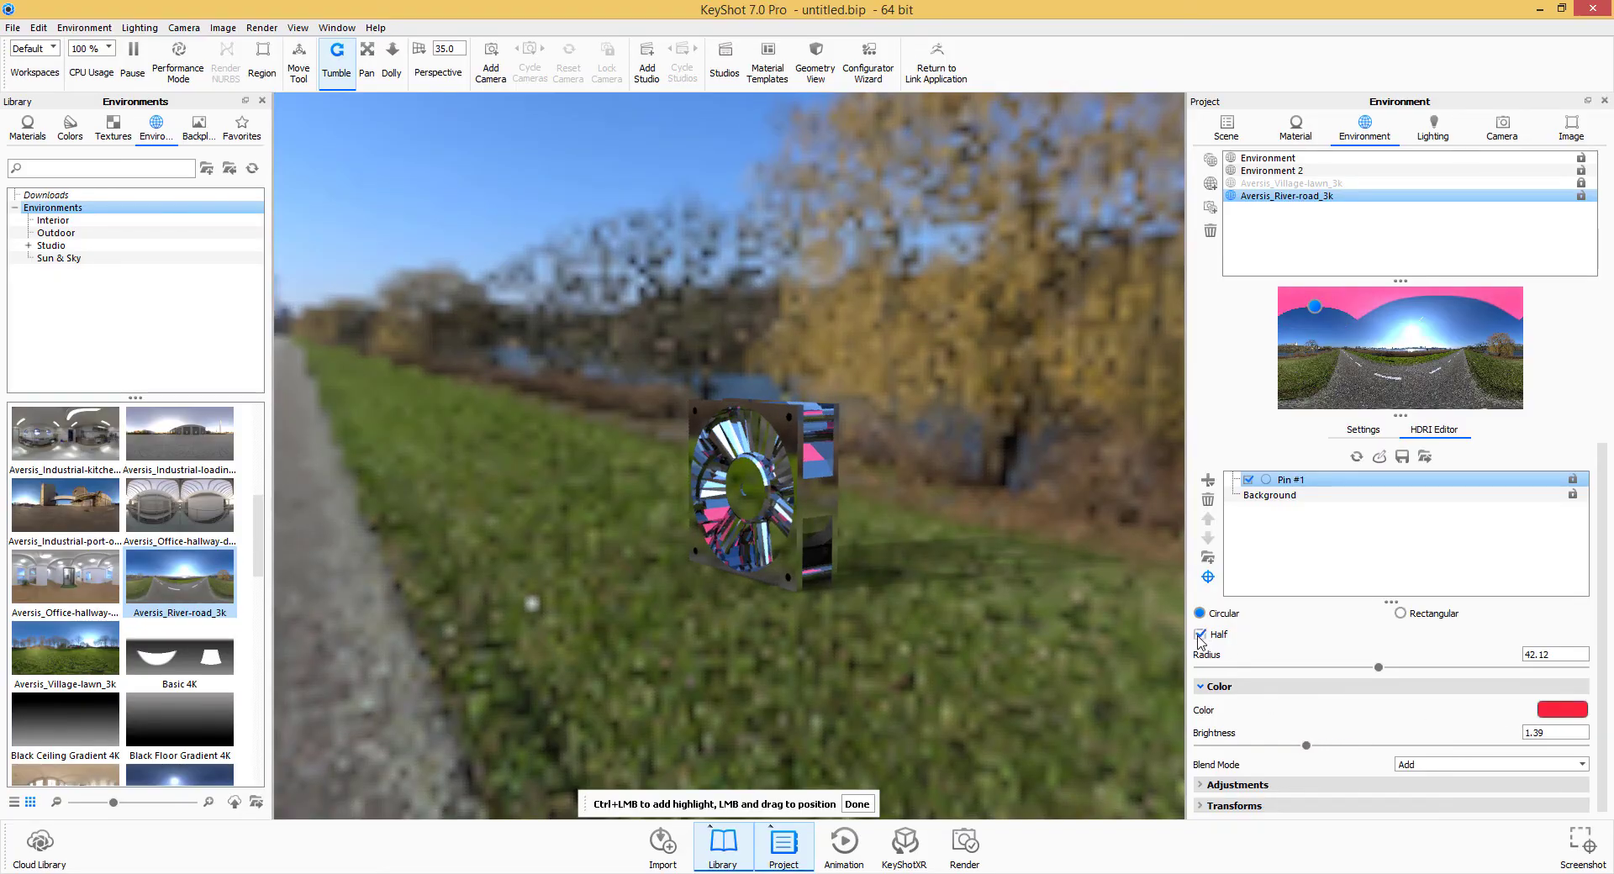
left_click(1199, 634)
left_click(1418, 619)
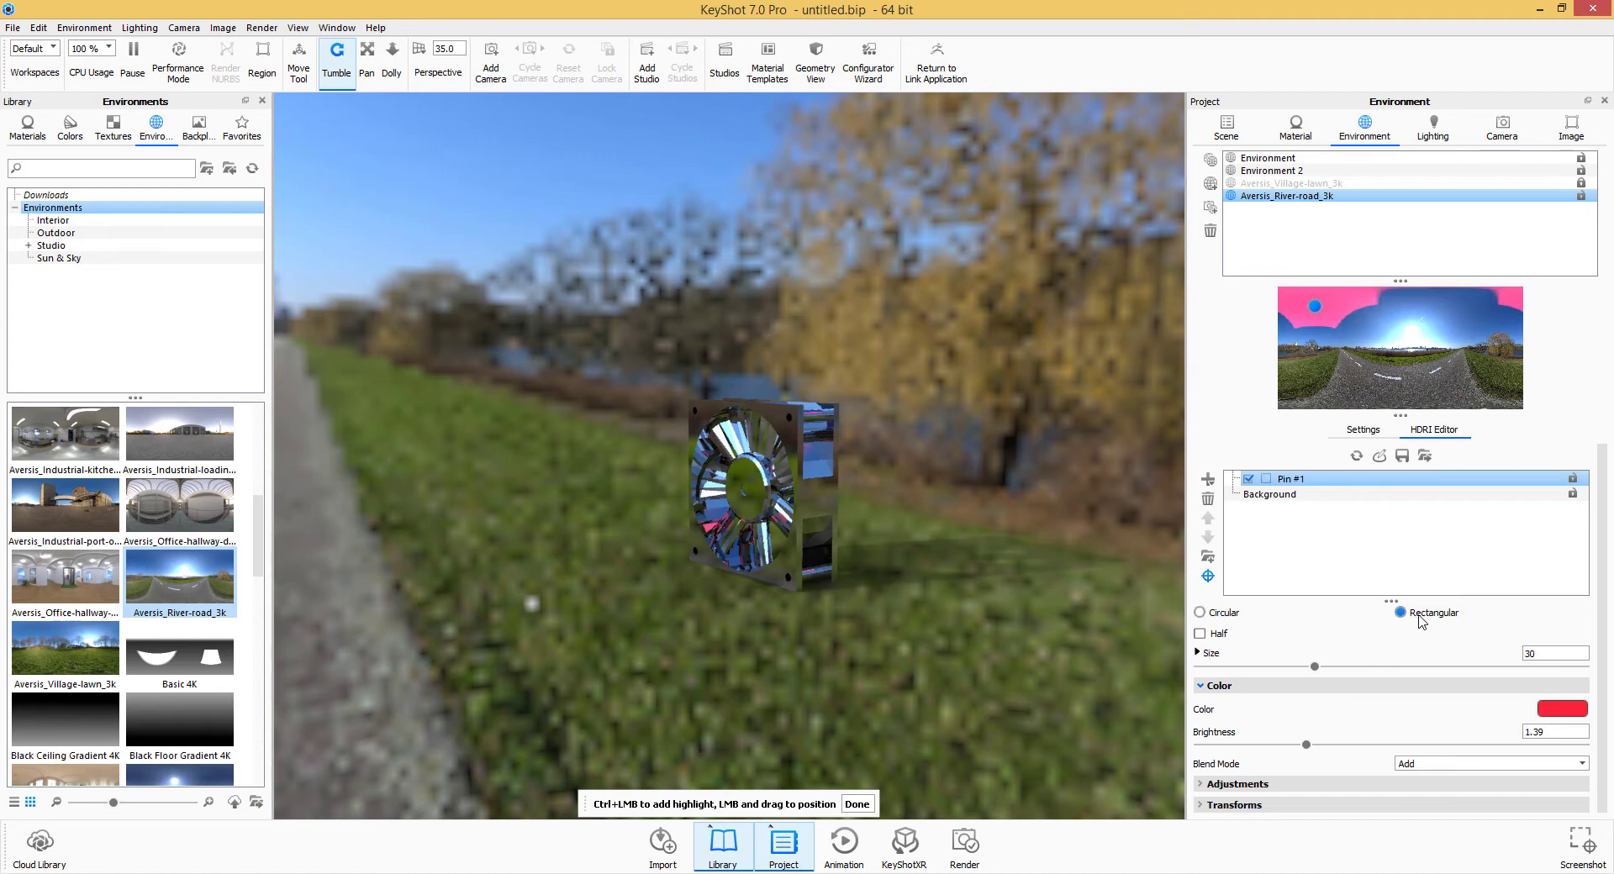
left_click(1216, 620)
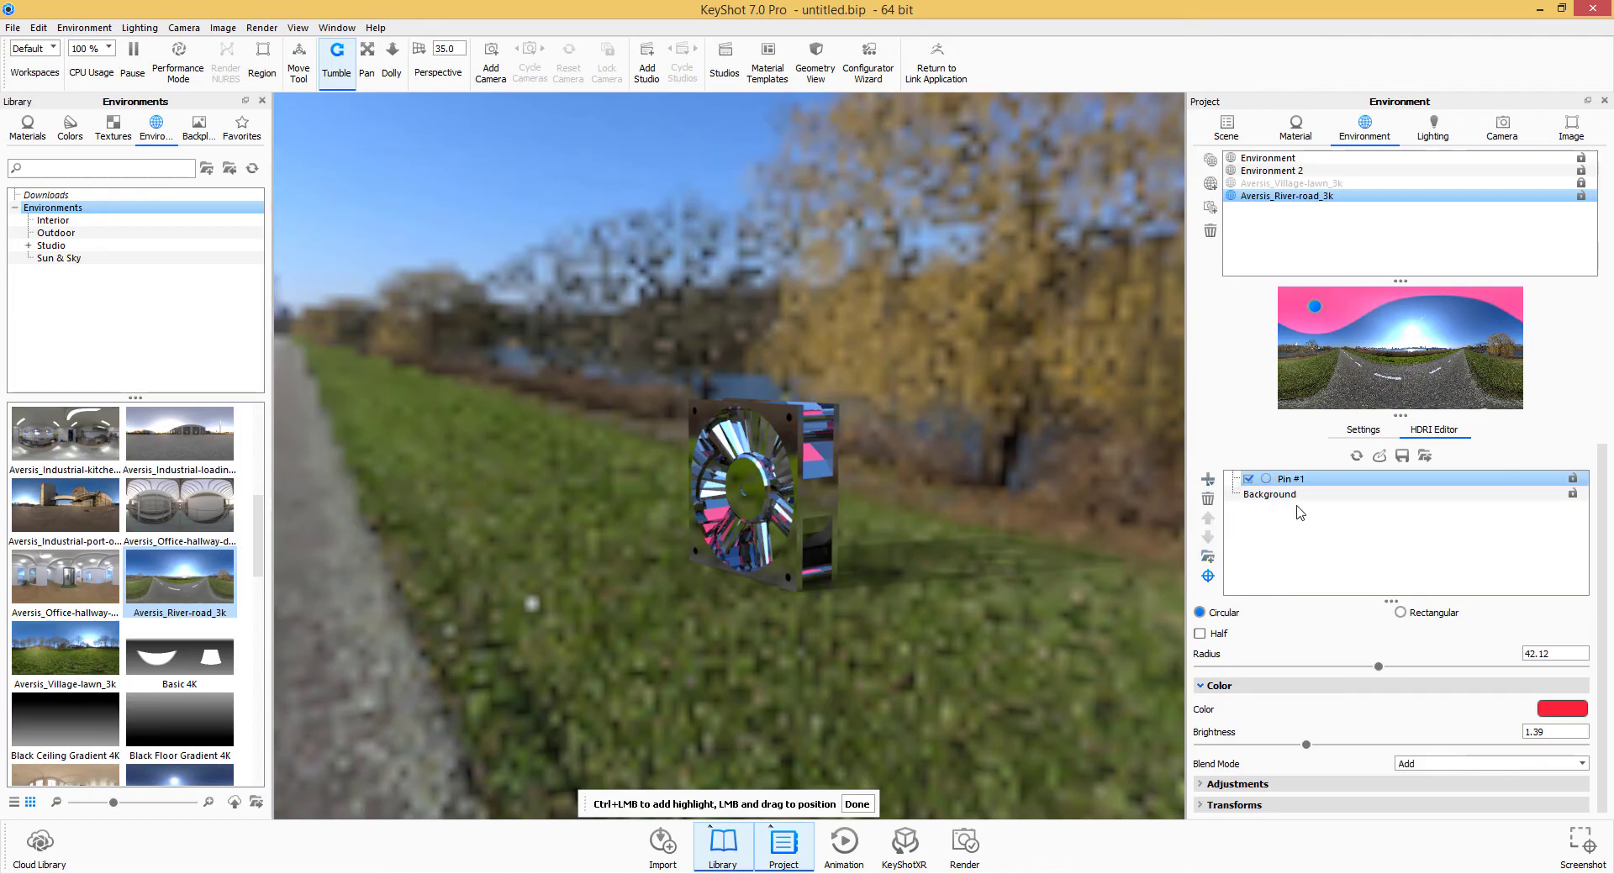
Step: Open the HDRI Editor Canvas and move the red pin down from the sky onto the ground left of the road's center
left_click(1362, 429)
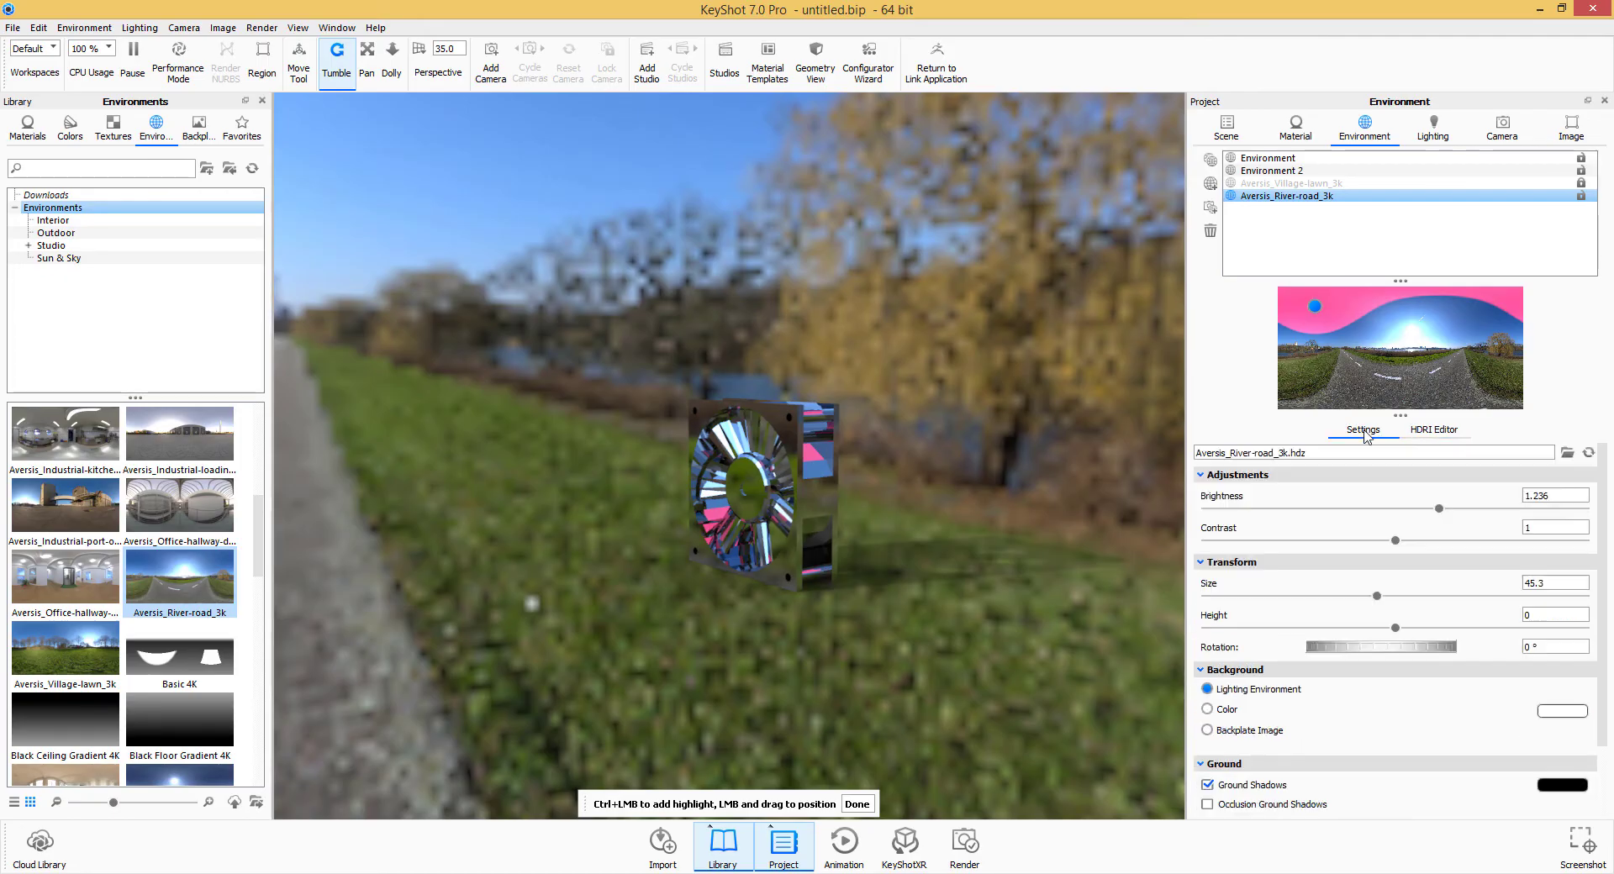
left_click(1433, 430)
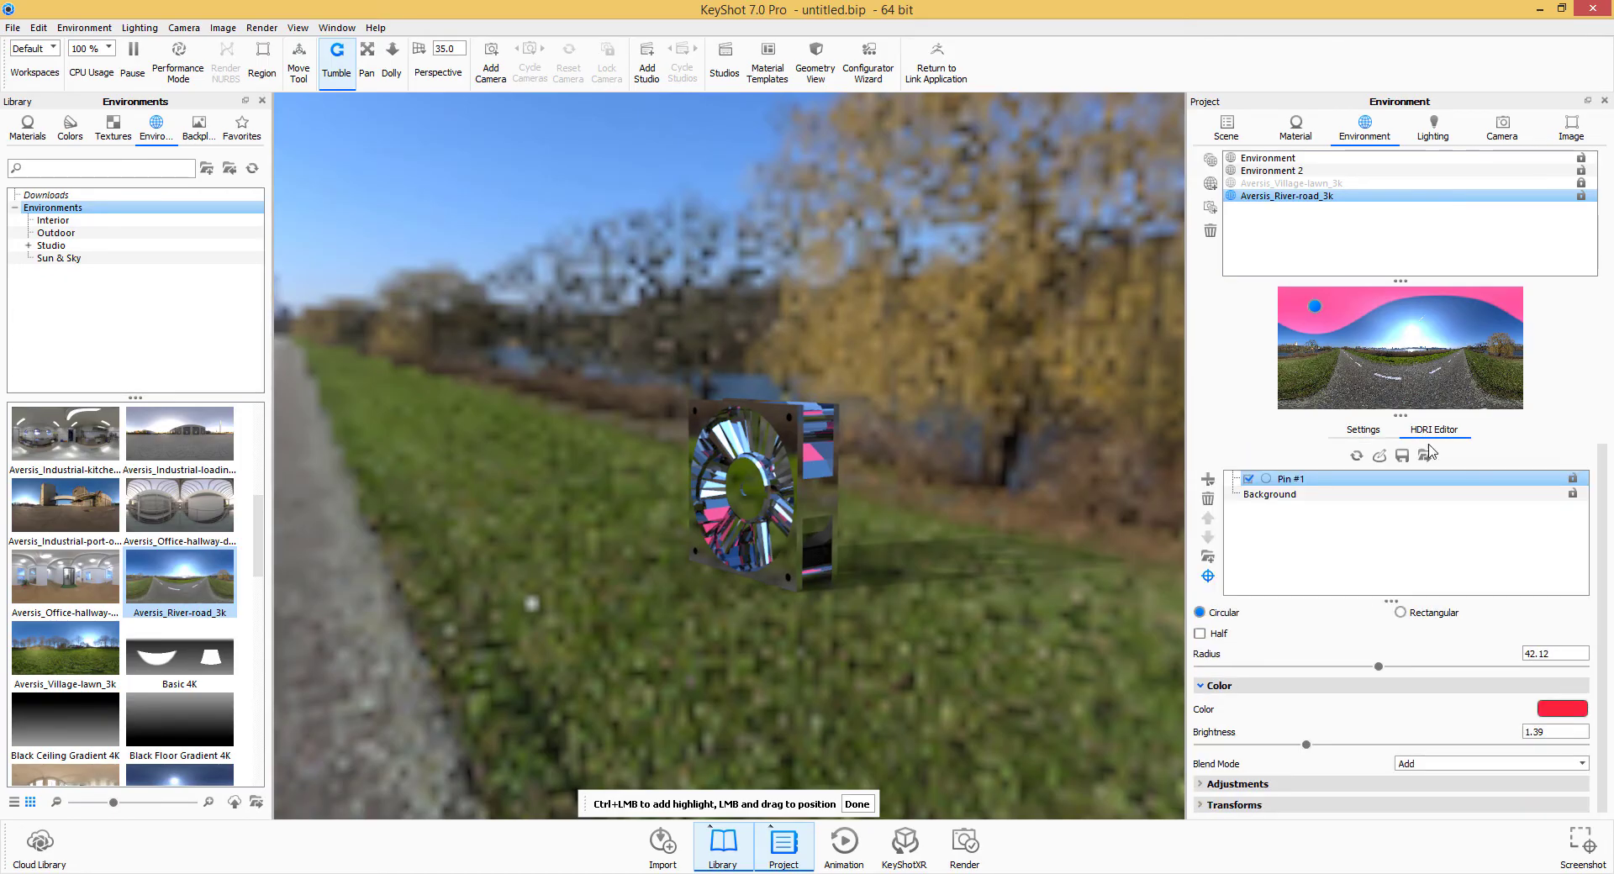
left_click(1379, 456)
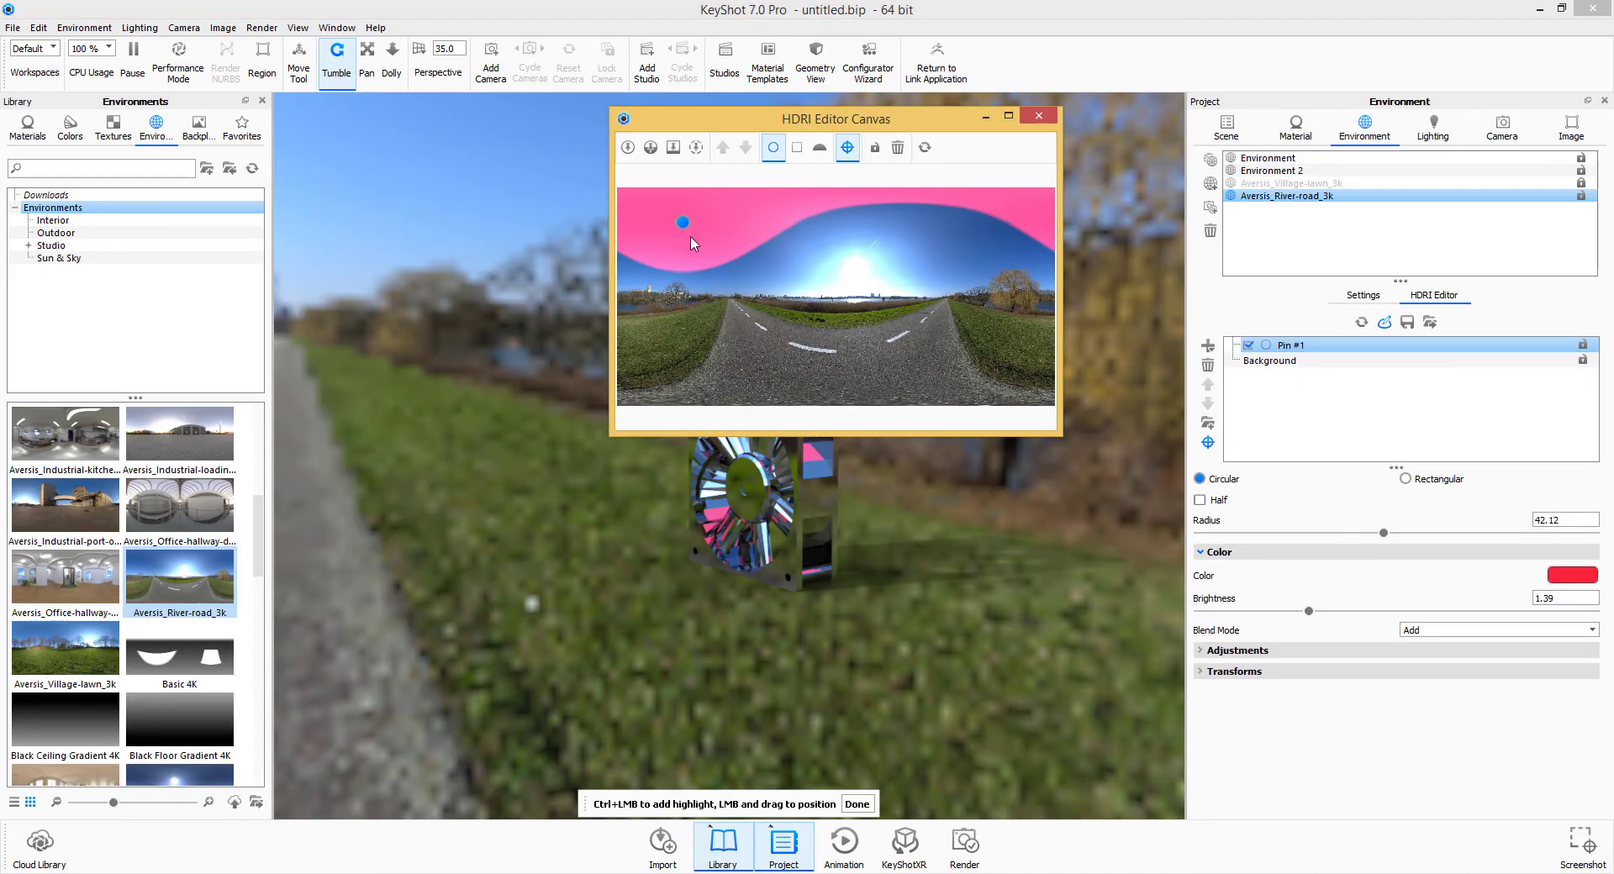
left_click_drag(684, 225, 710, 373)
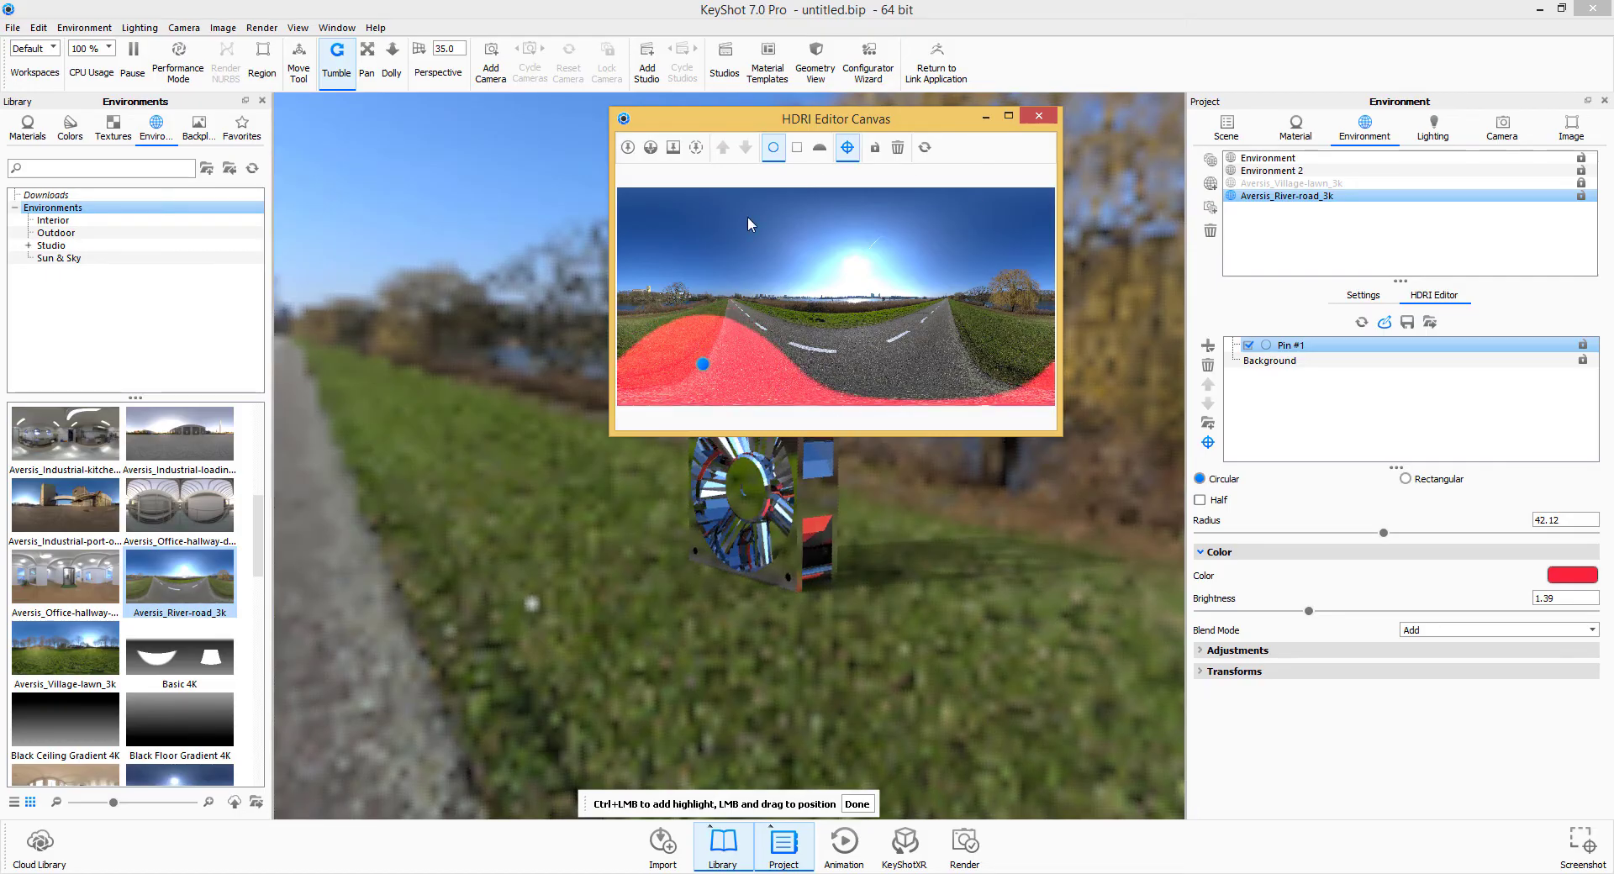
Step: Add a second, white light pin in the canvas, place it in the sky right of the sun, and close the canvas
left_click(627, 148)
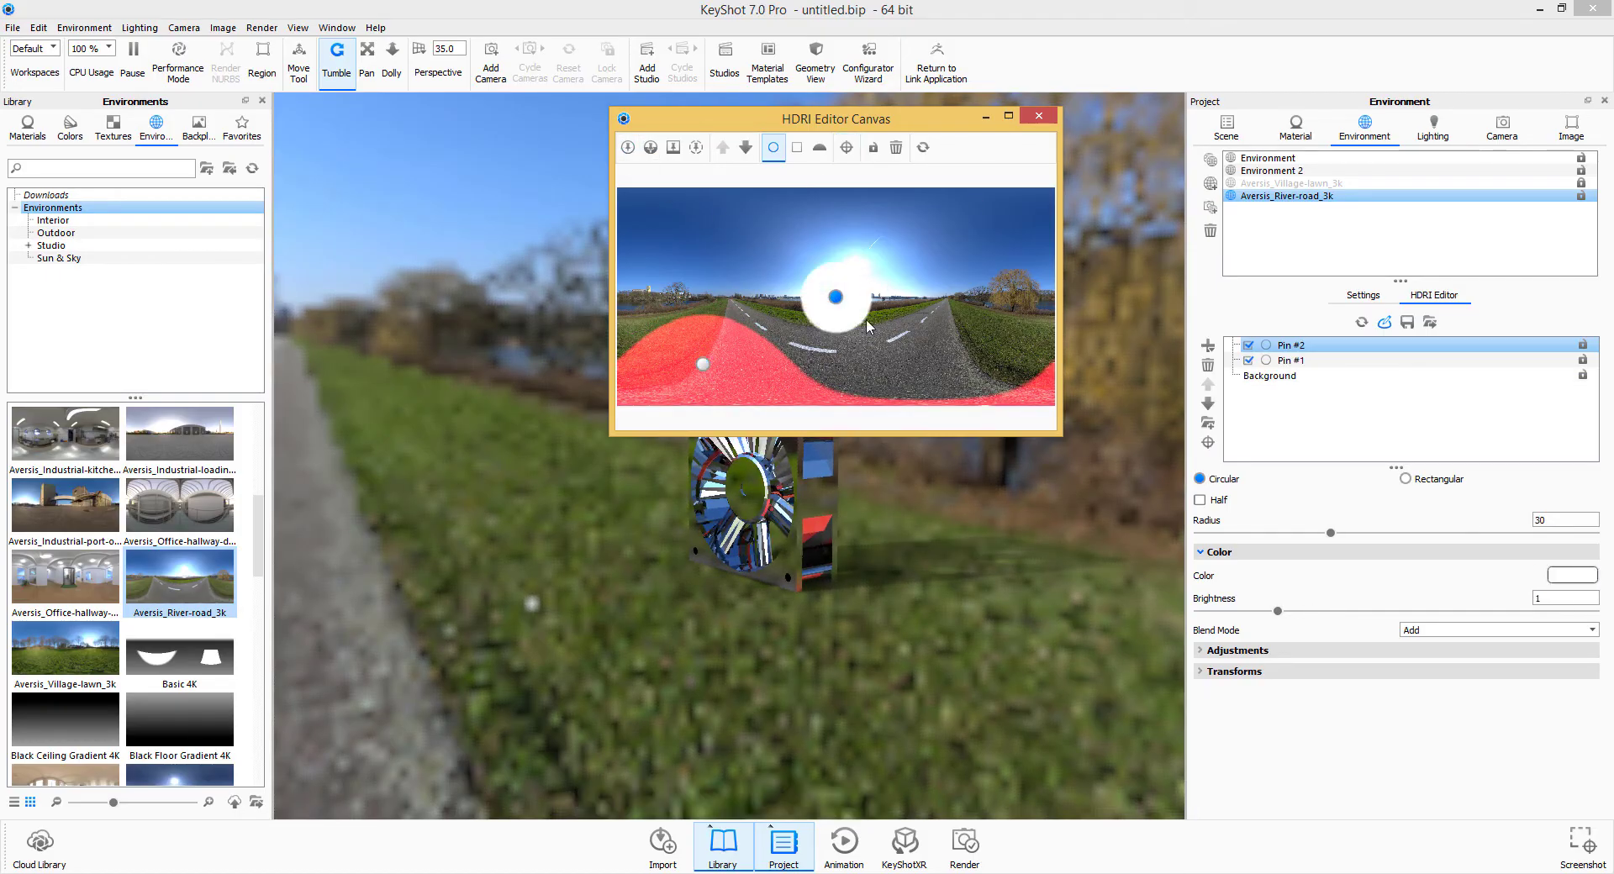
left_click_drag(831, 294, 993, 221)
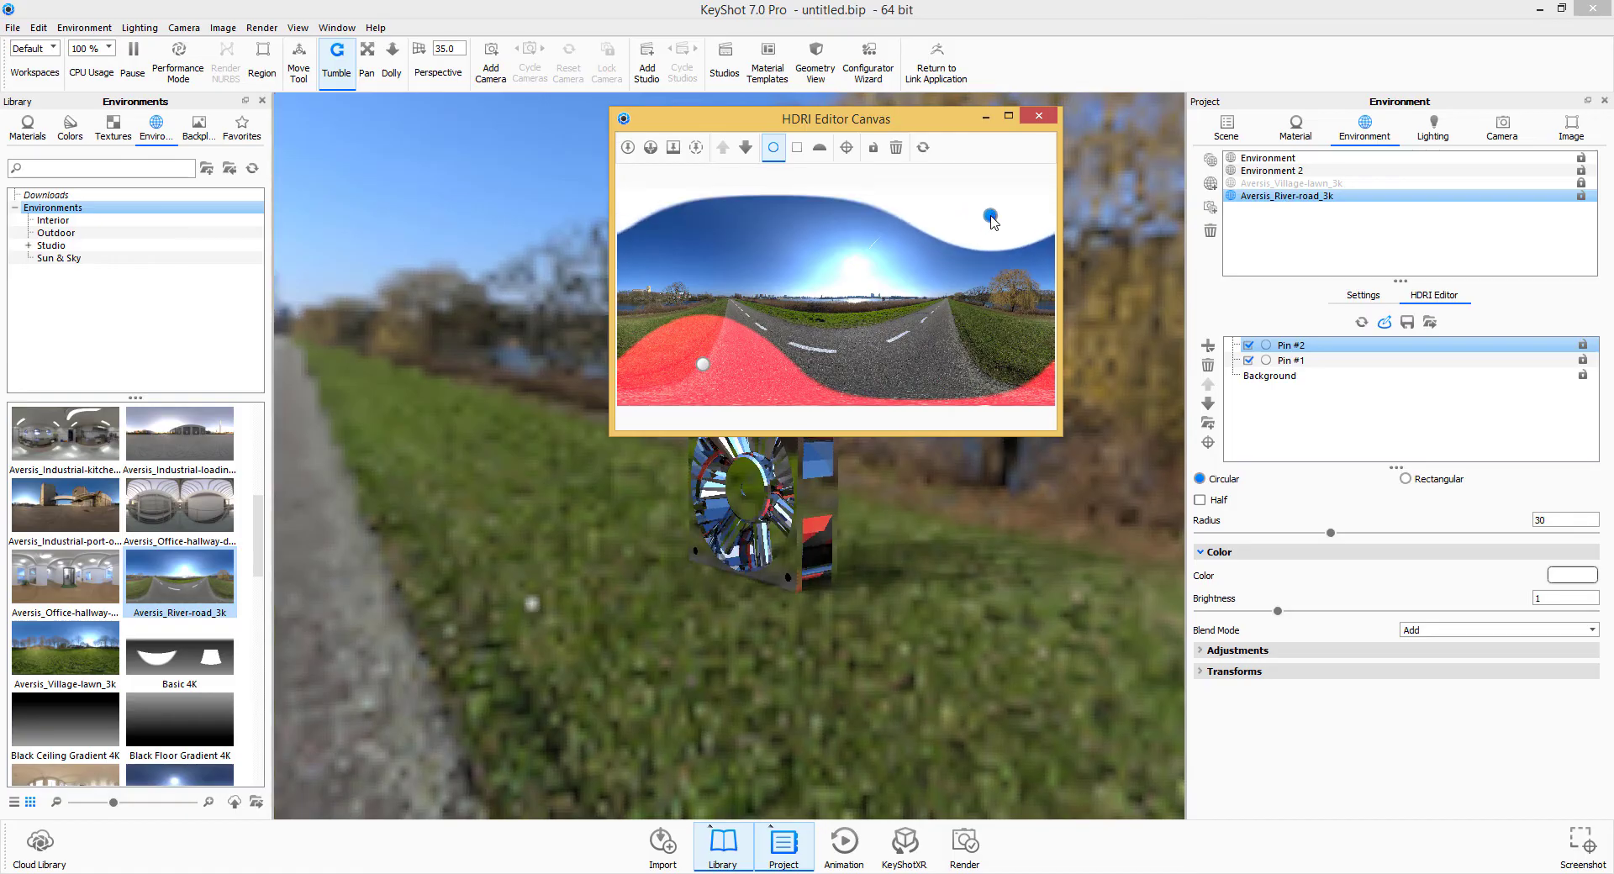
left_click(1039, 124)
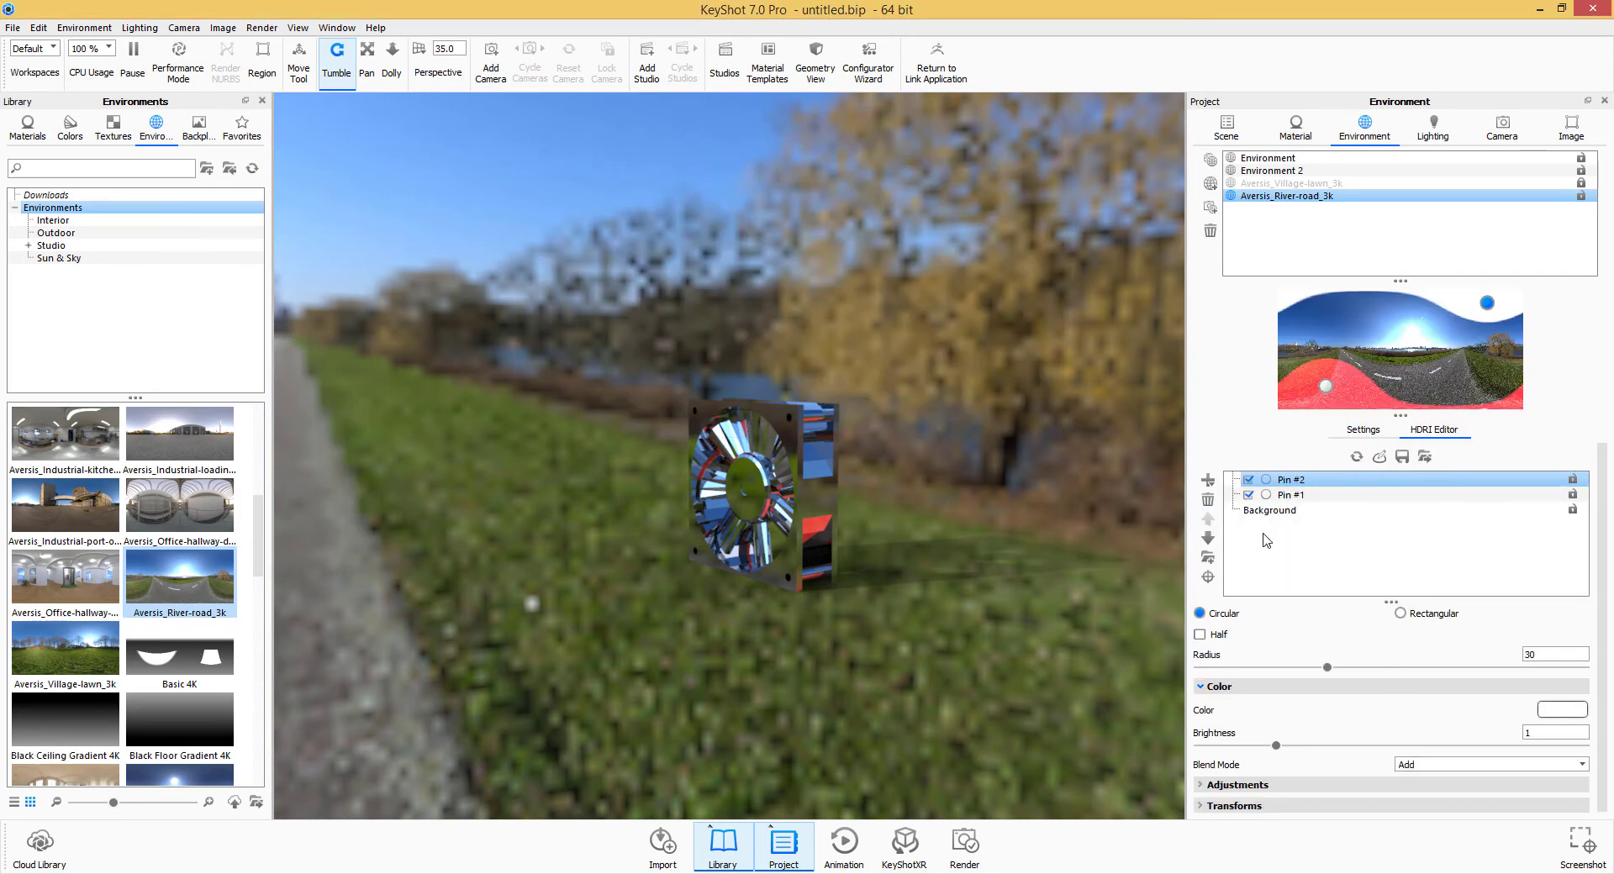
Step: Delete the Aversis_River-road_3k, Aversis_Village-lawn_3k and Environment 2 environments, unlocking Village-lawn first
left_click(1211, 232)
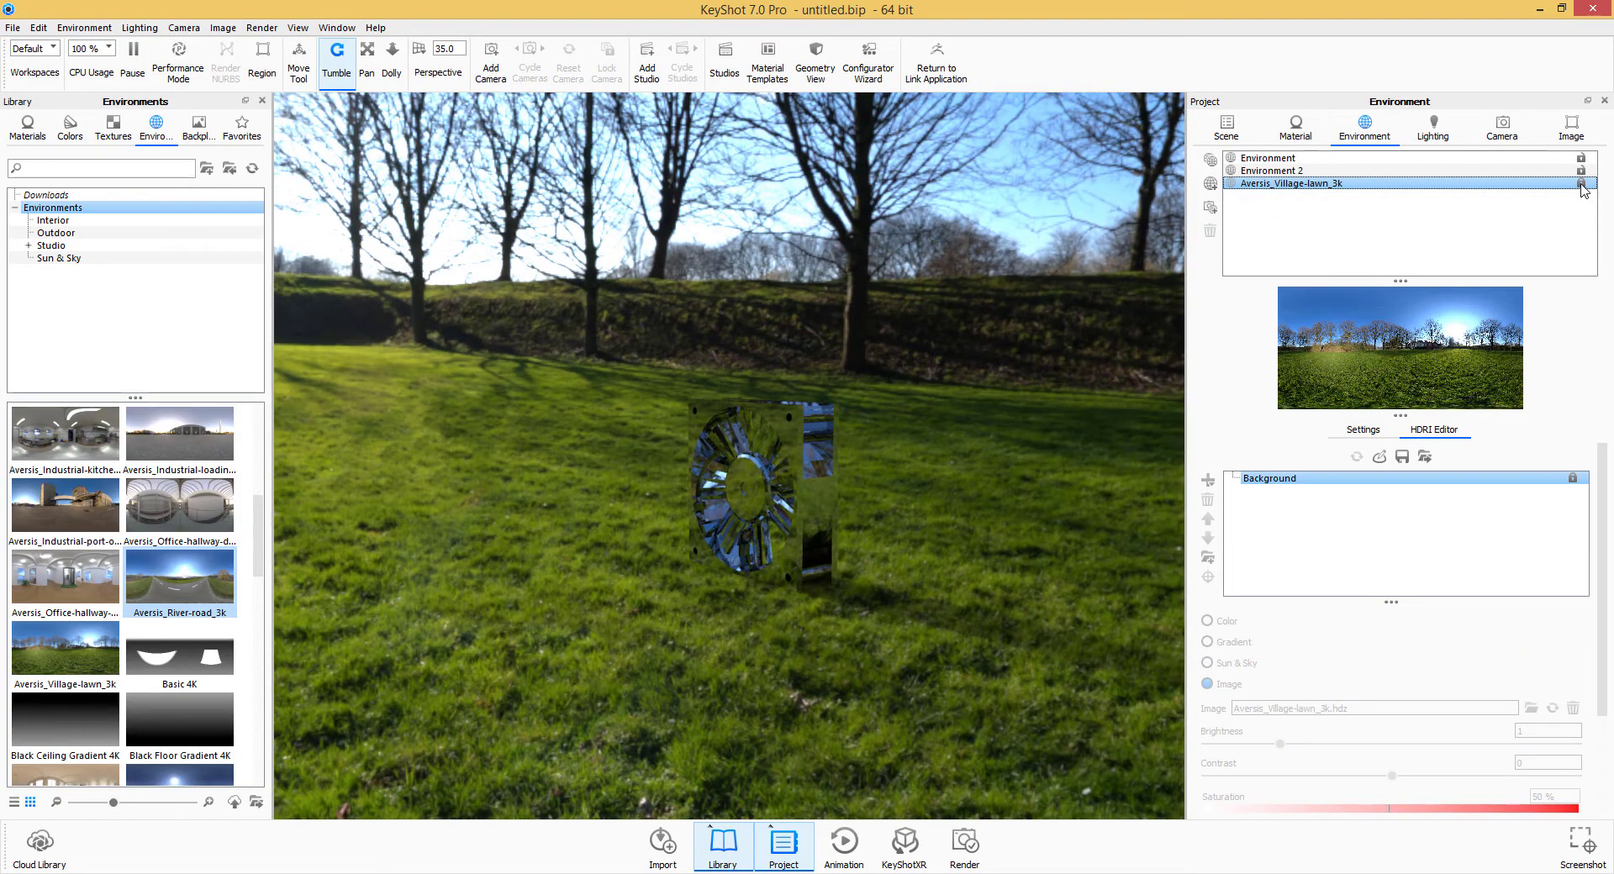
left_click(1581, 184)
left_click(1211, 234)
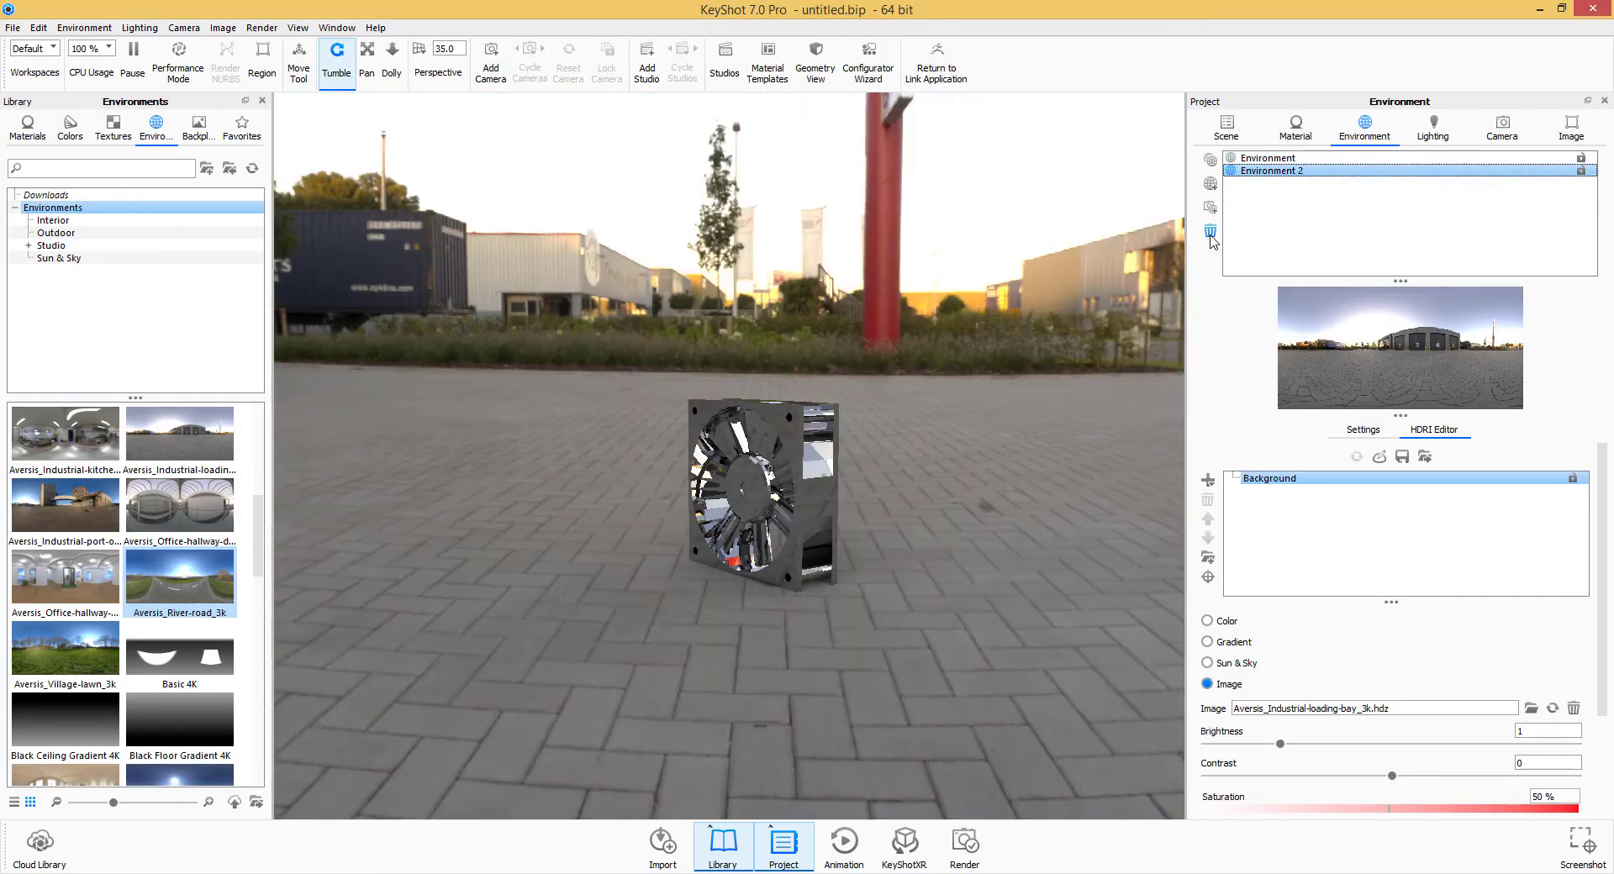
left_click(1210, 232)
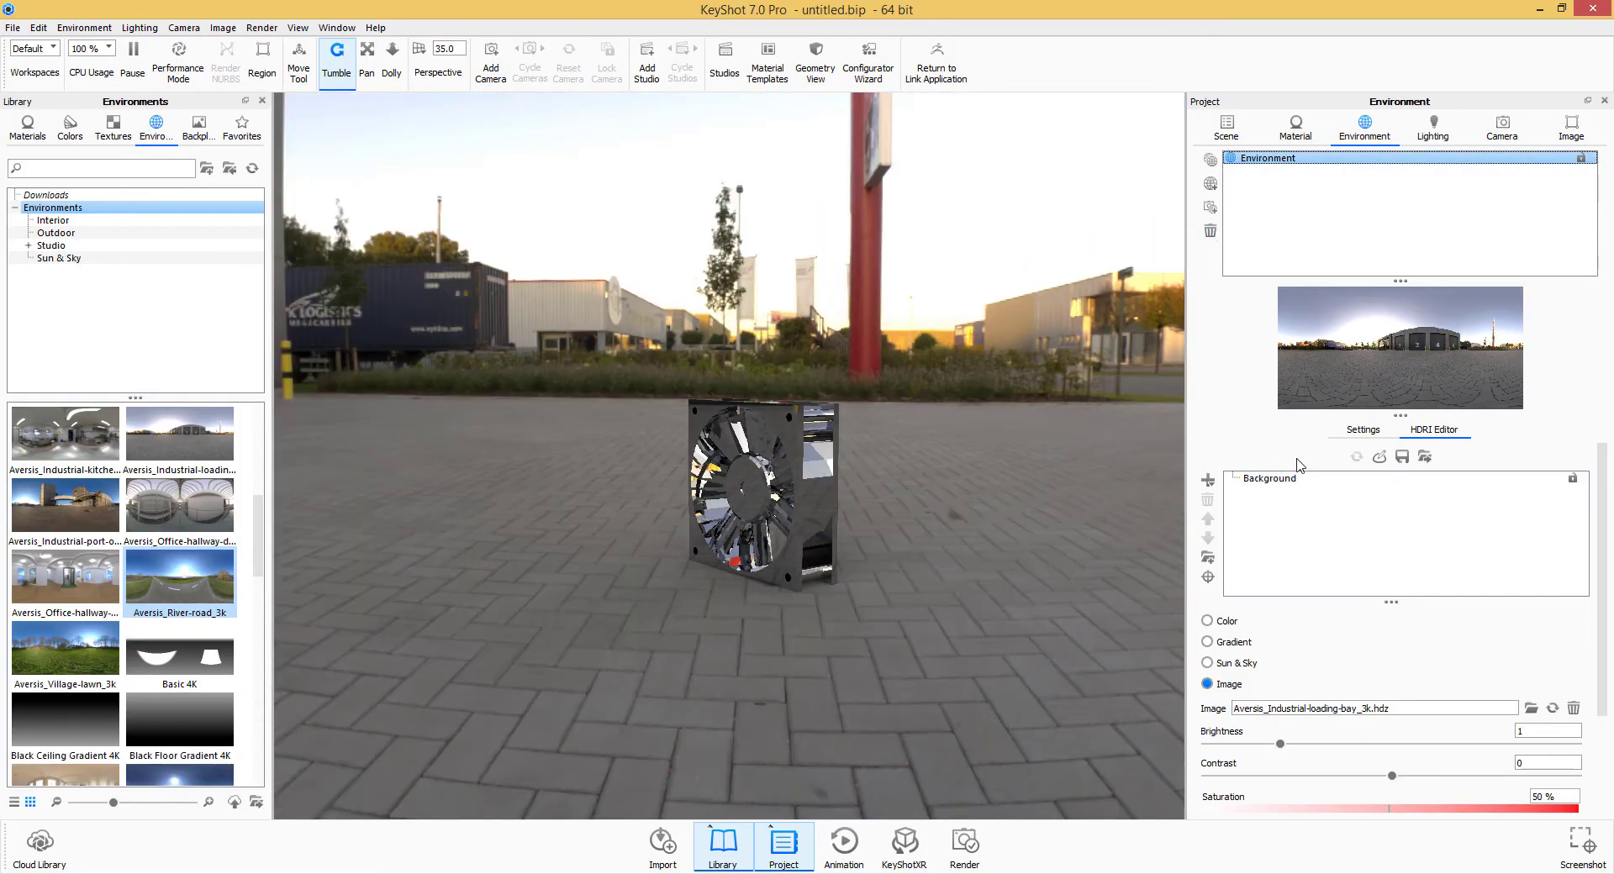
Step: Enable occlusion ground shadows for the loading bay environment and check the shadow beneath the front-facing fan
left_click(1361, 430)
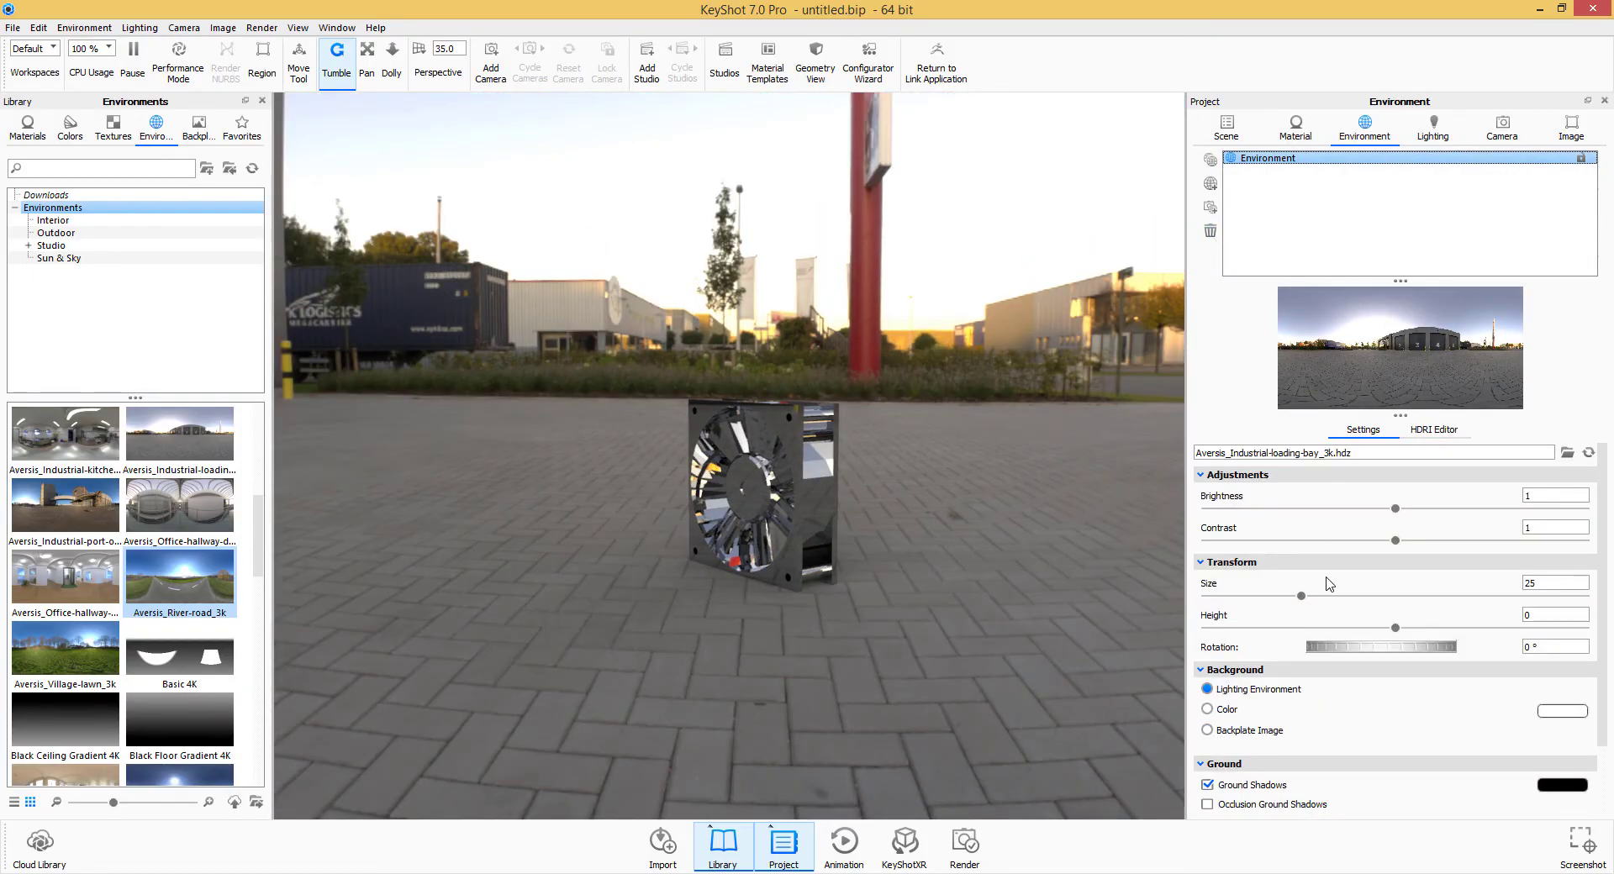
scroll(1329, 583, "down", 3)
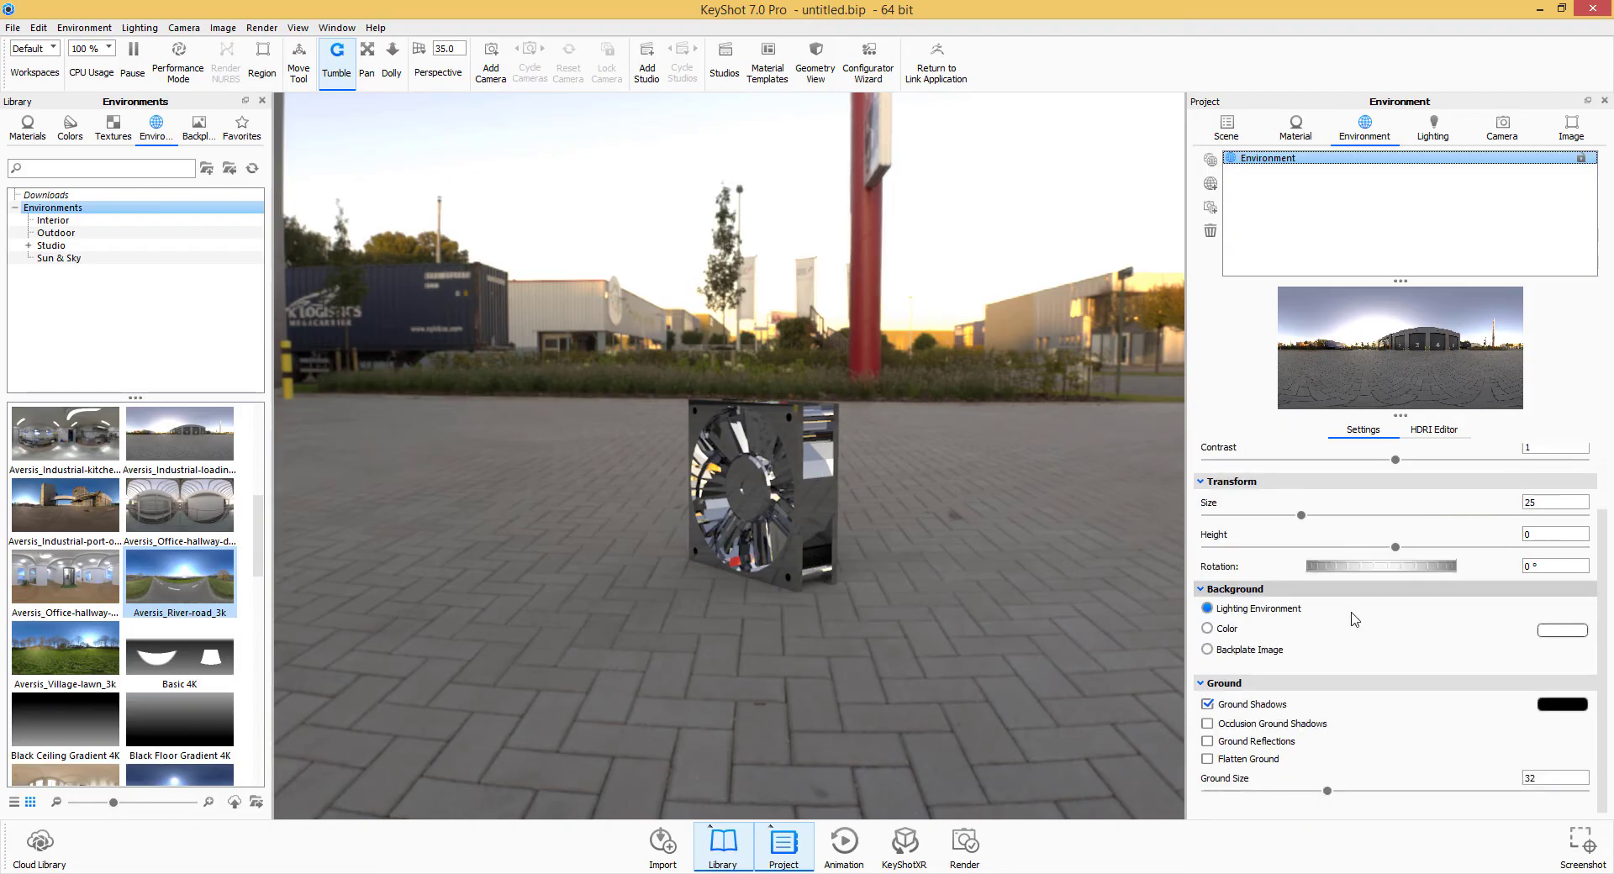
left_click_drag(859, 696, 832, 668)
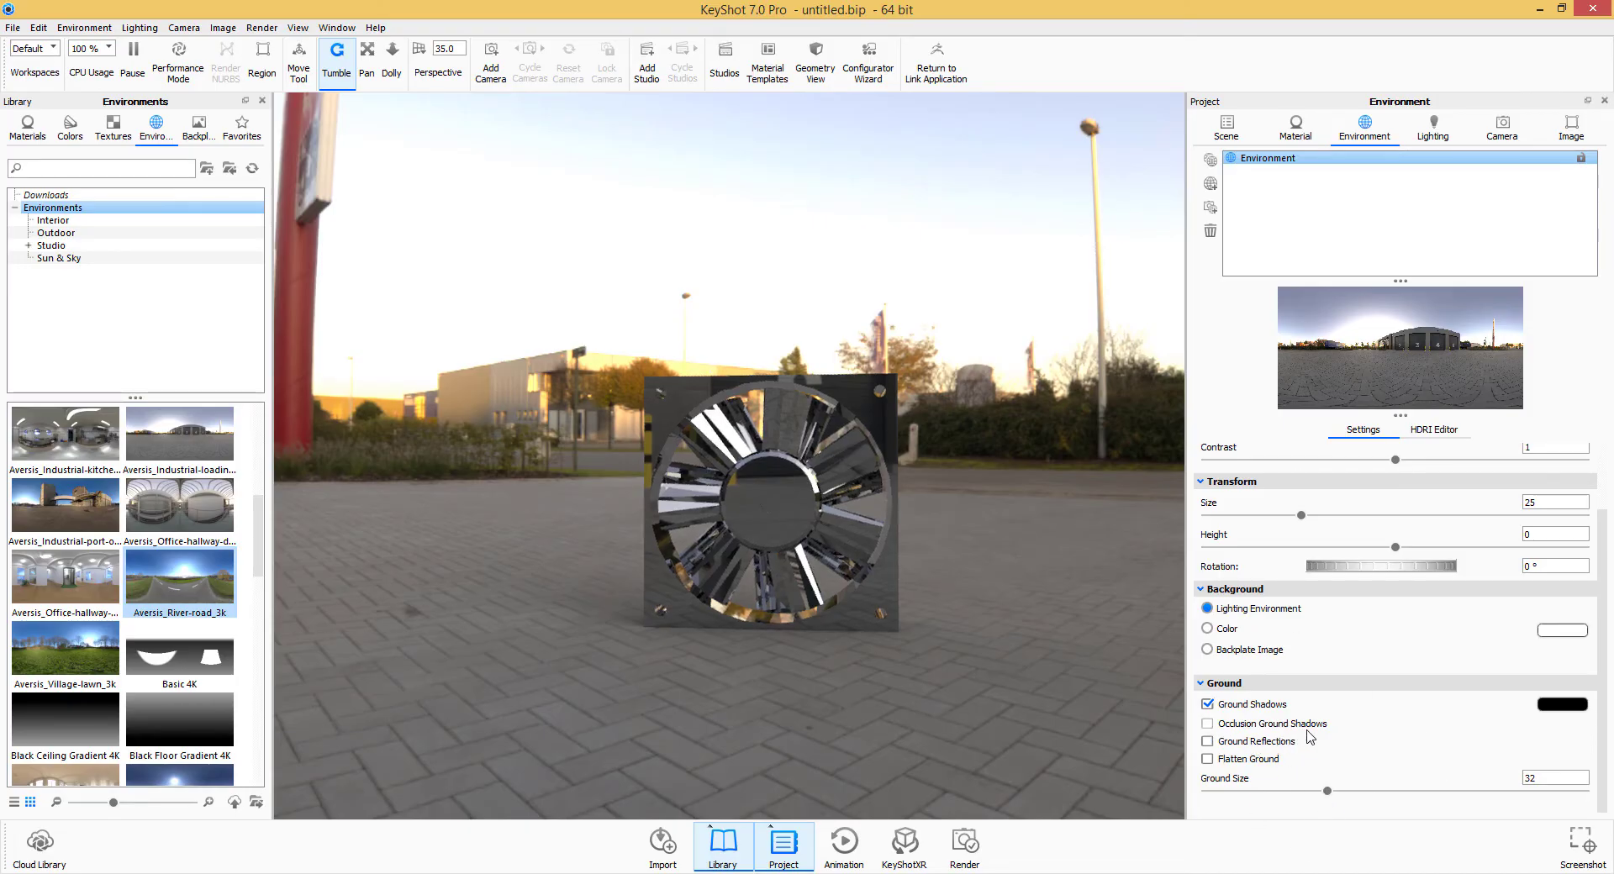
left_click(1208, 725)
left_click(1208, 725)
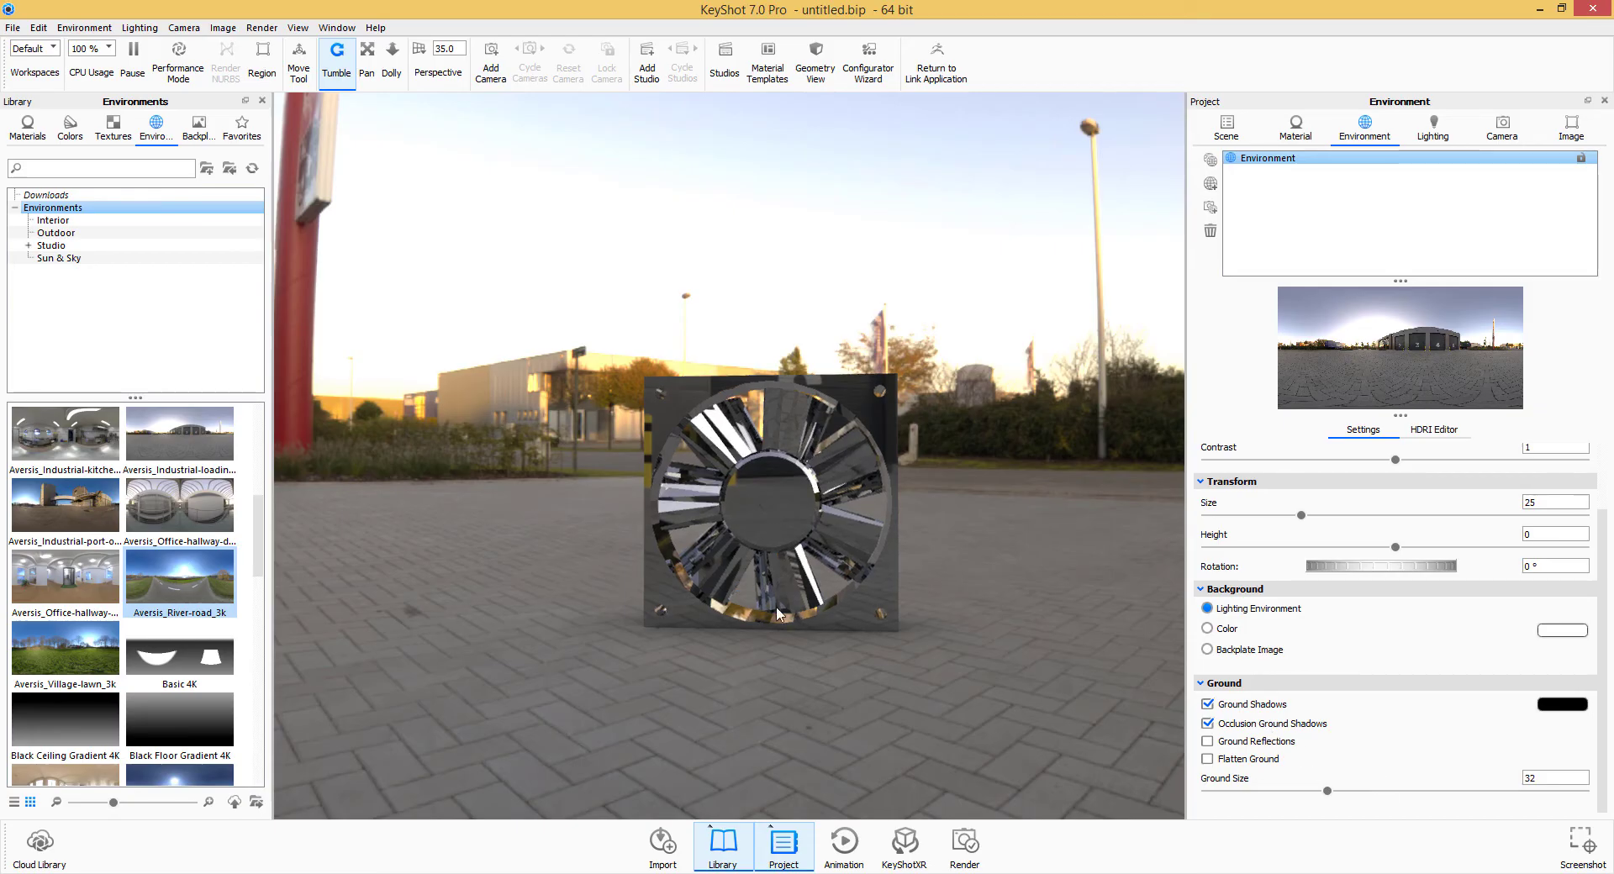
mouse_move(928, 674)
left_mouse_down()
mouse_move(995, 696)
mouse_move(941, 681)
left_mouse_up()
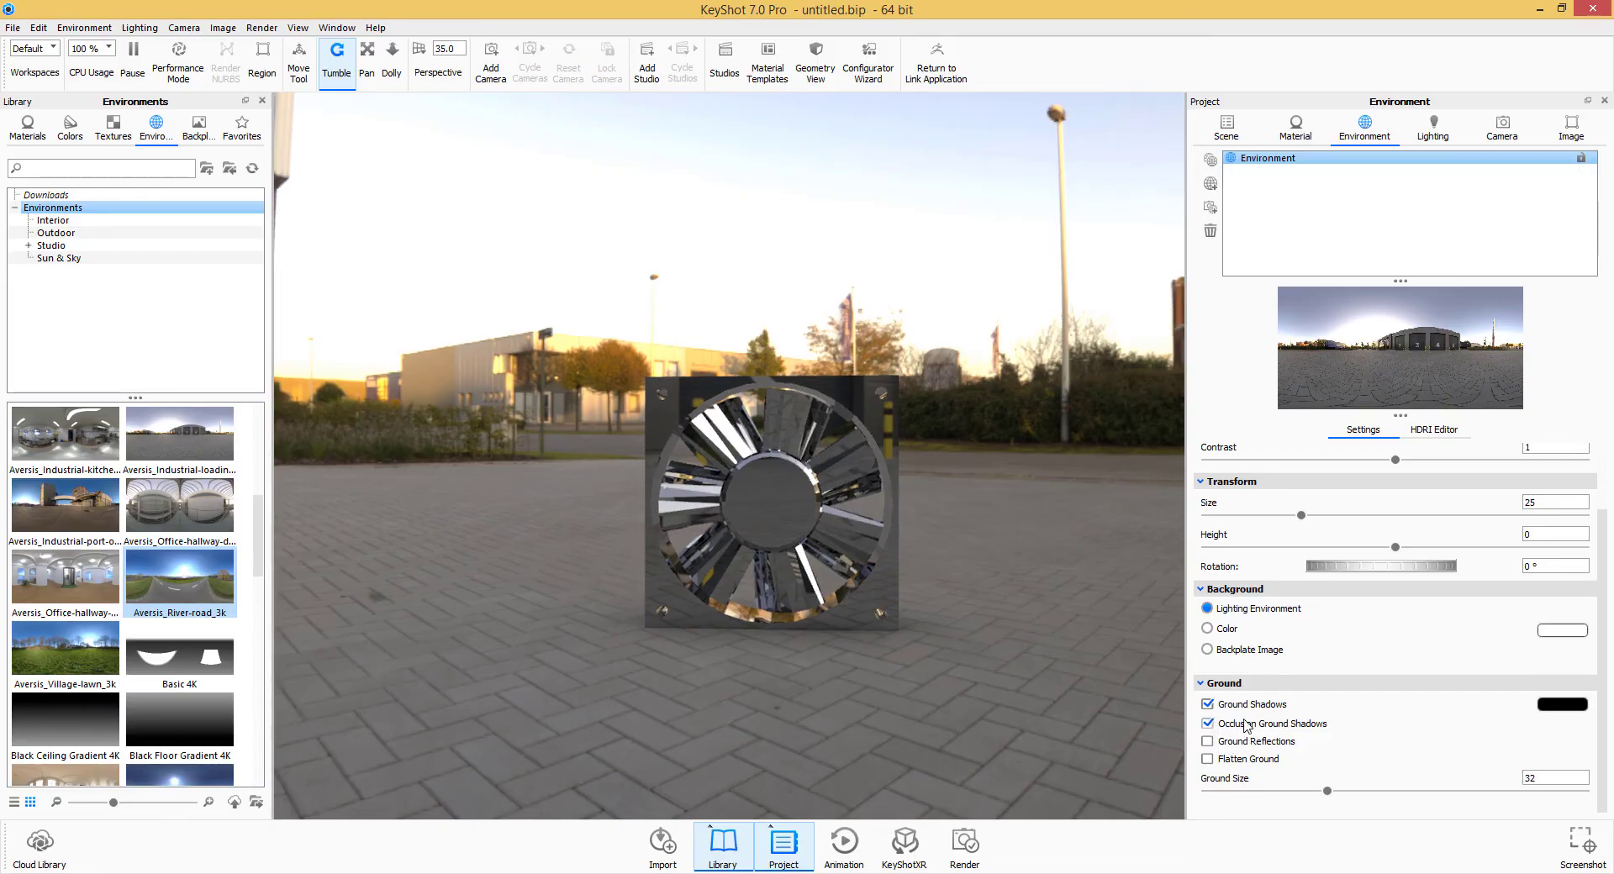
scroll(1246, 724, "up", 2)
left_click_drag(901, 658, 913, 653)
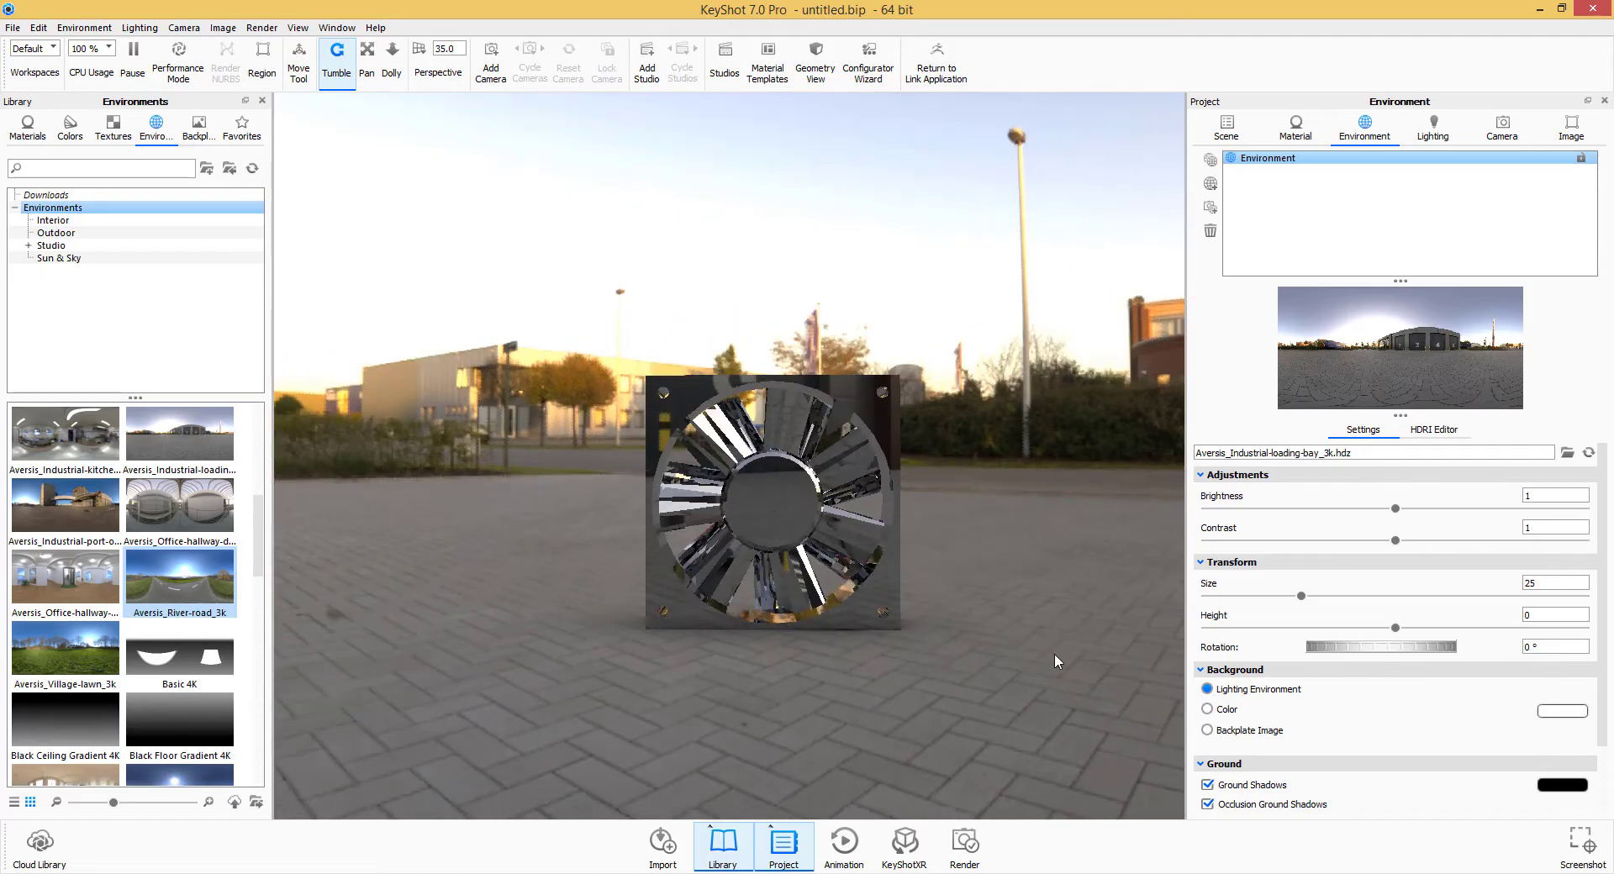
scroll(1302, 719, "down", 2)
scroll(1316, 725, "up", 2)
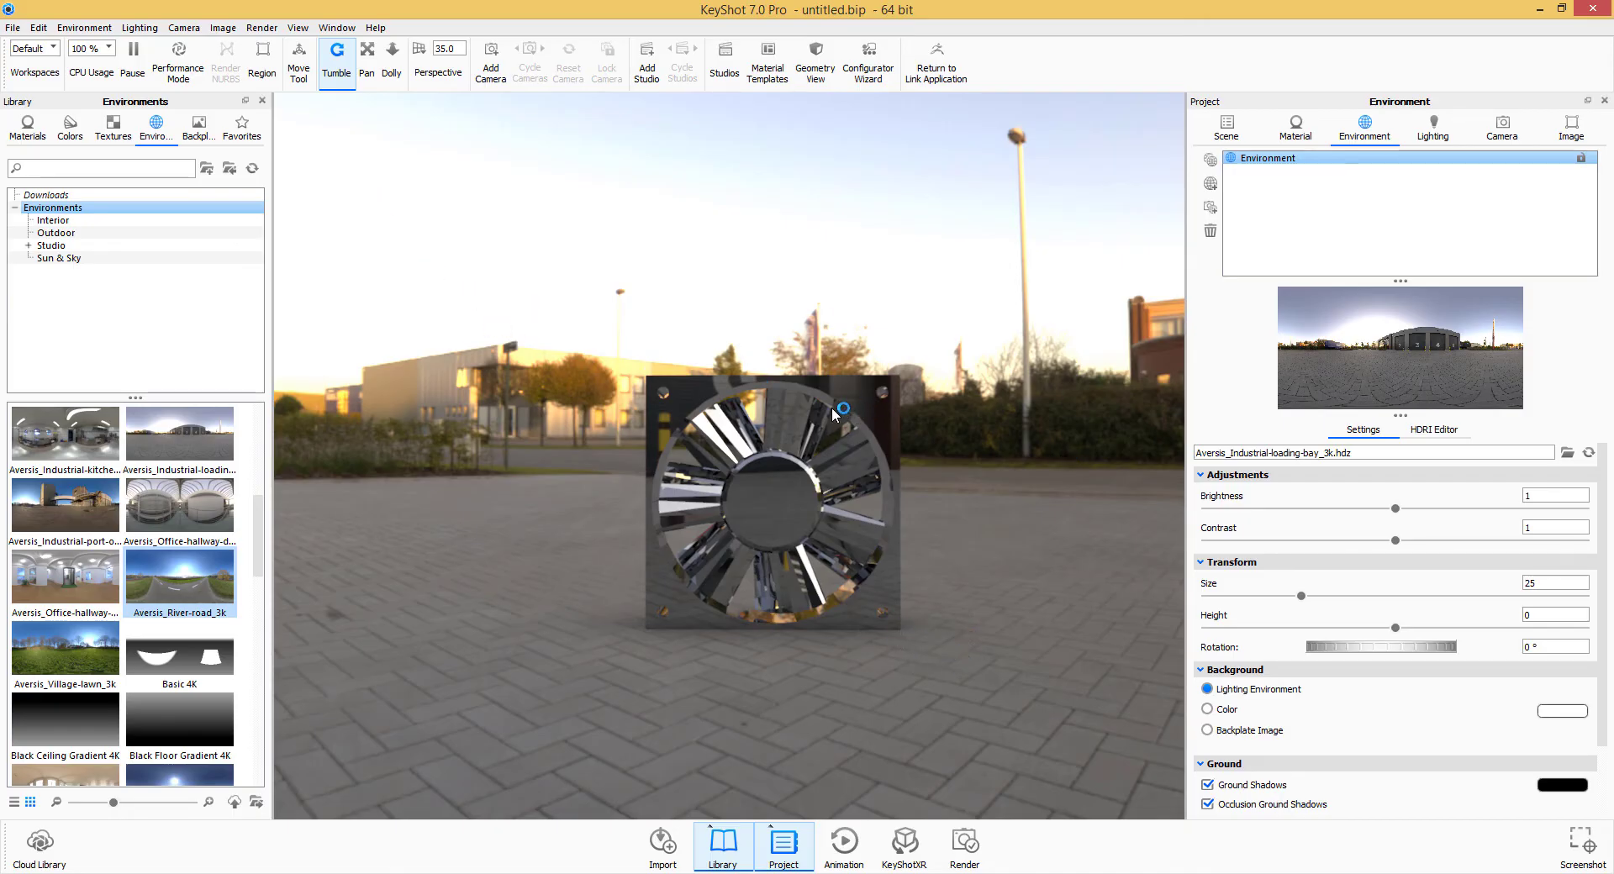
Step: Show the ground grid and align the environment to it with a rotation of 42.5° and a height of -0.087
left_click(184, 28)
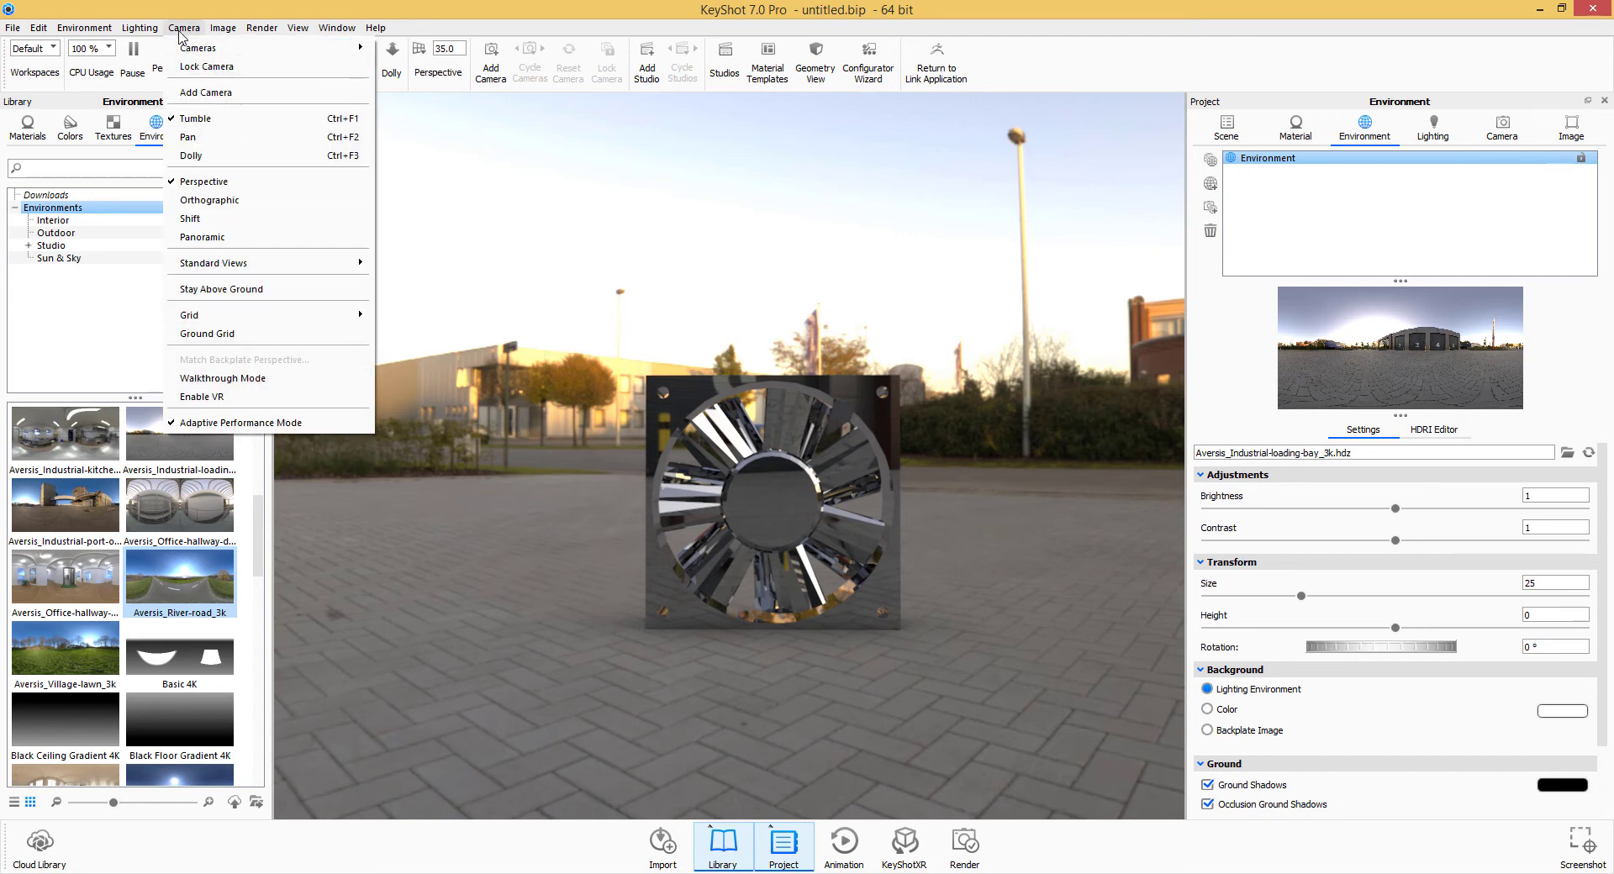
left_click(207, 334)
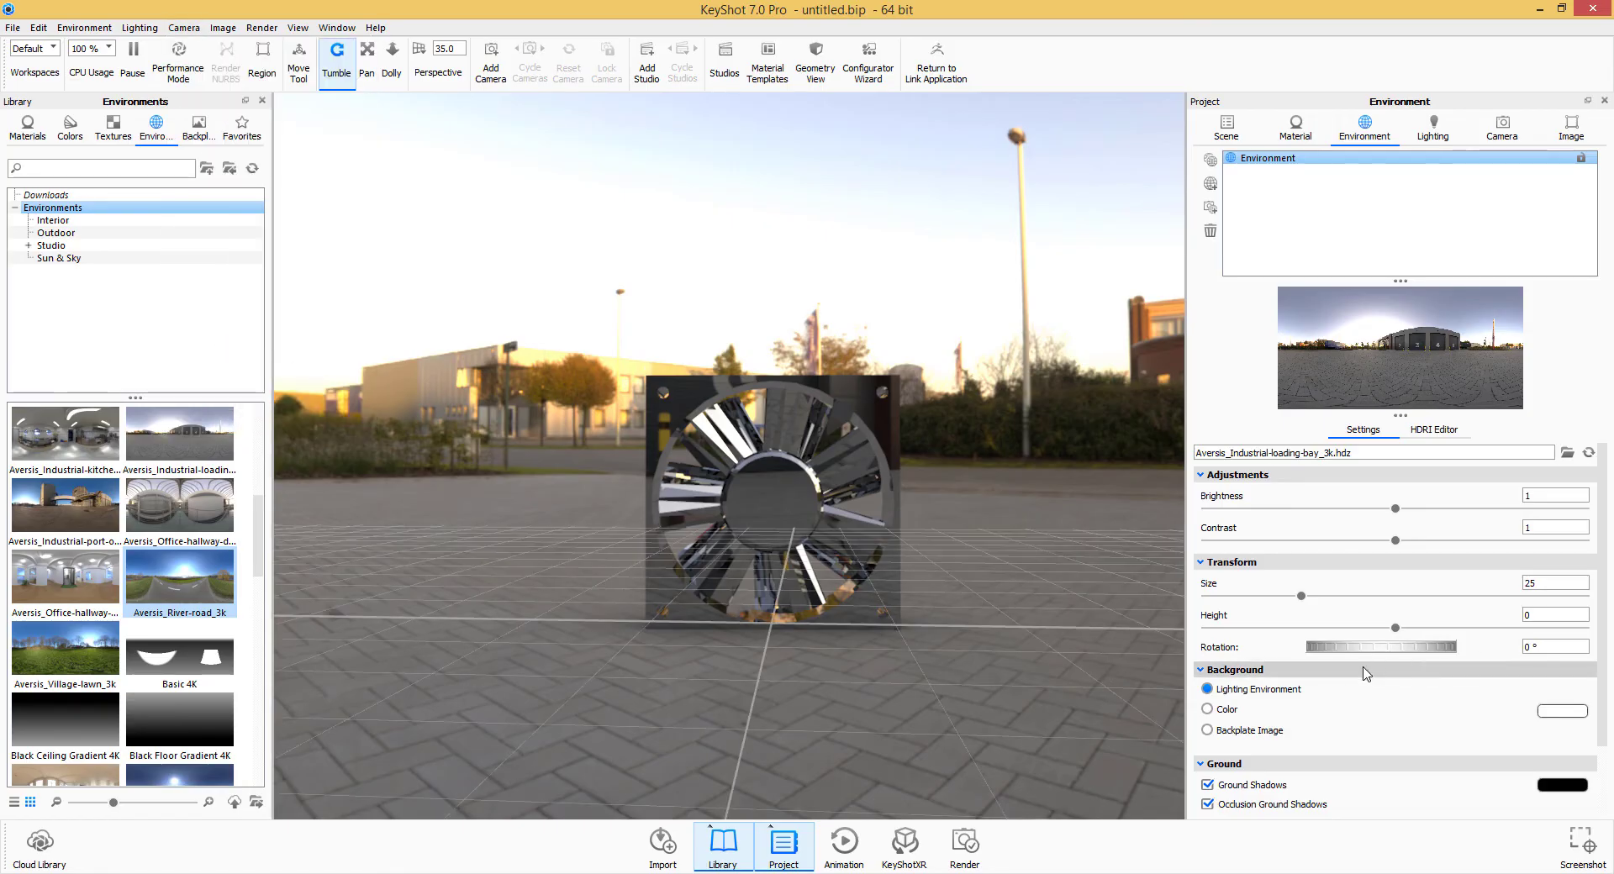
scroll(1391, 616, "down", 1)
scroll(1391, 616, "up", 1)
left_click_drag(1354, 655, 1451, 662)
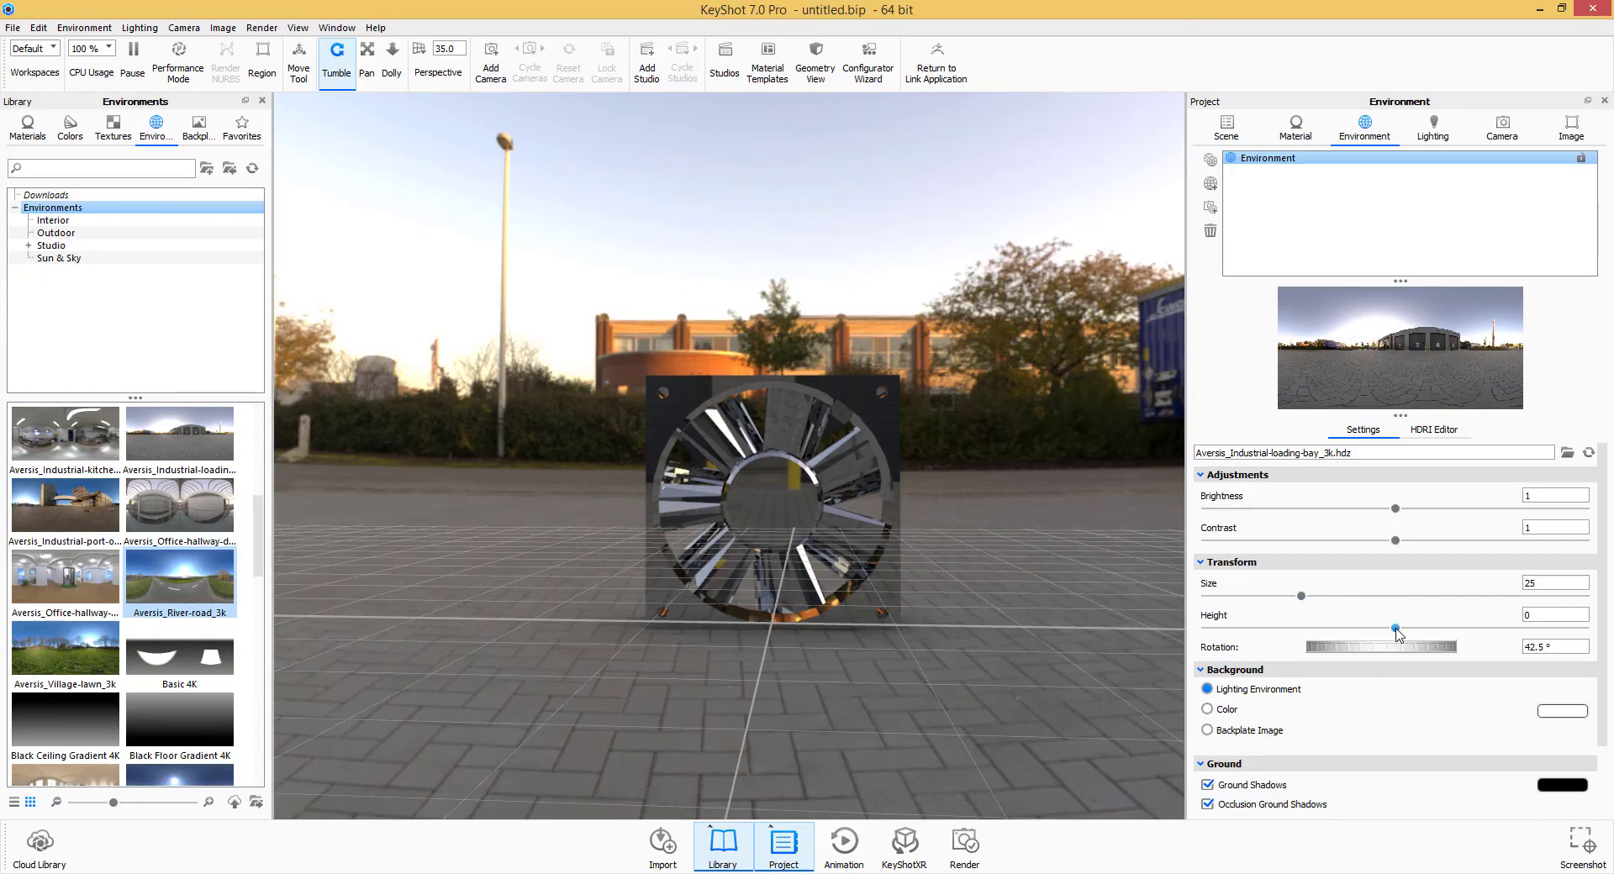
left_click_drag(1398, 634, 1365, 645)
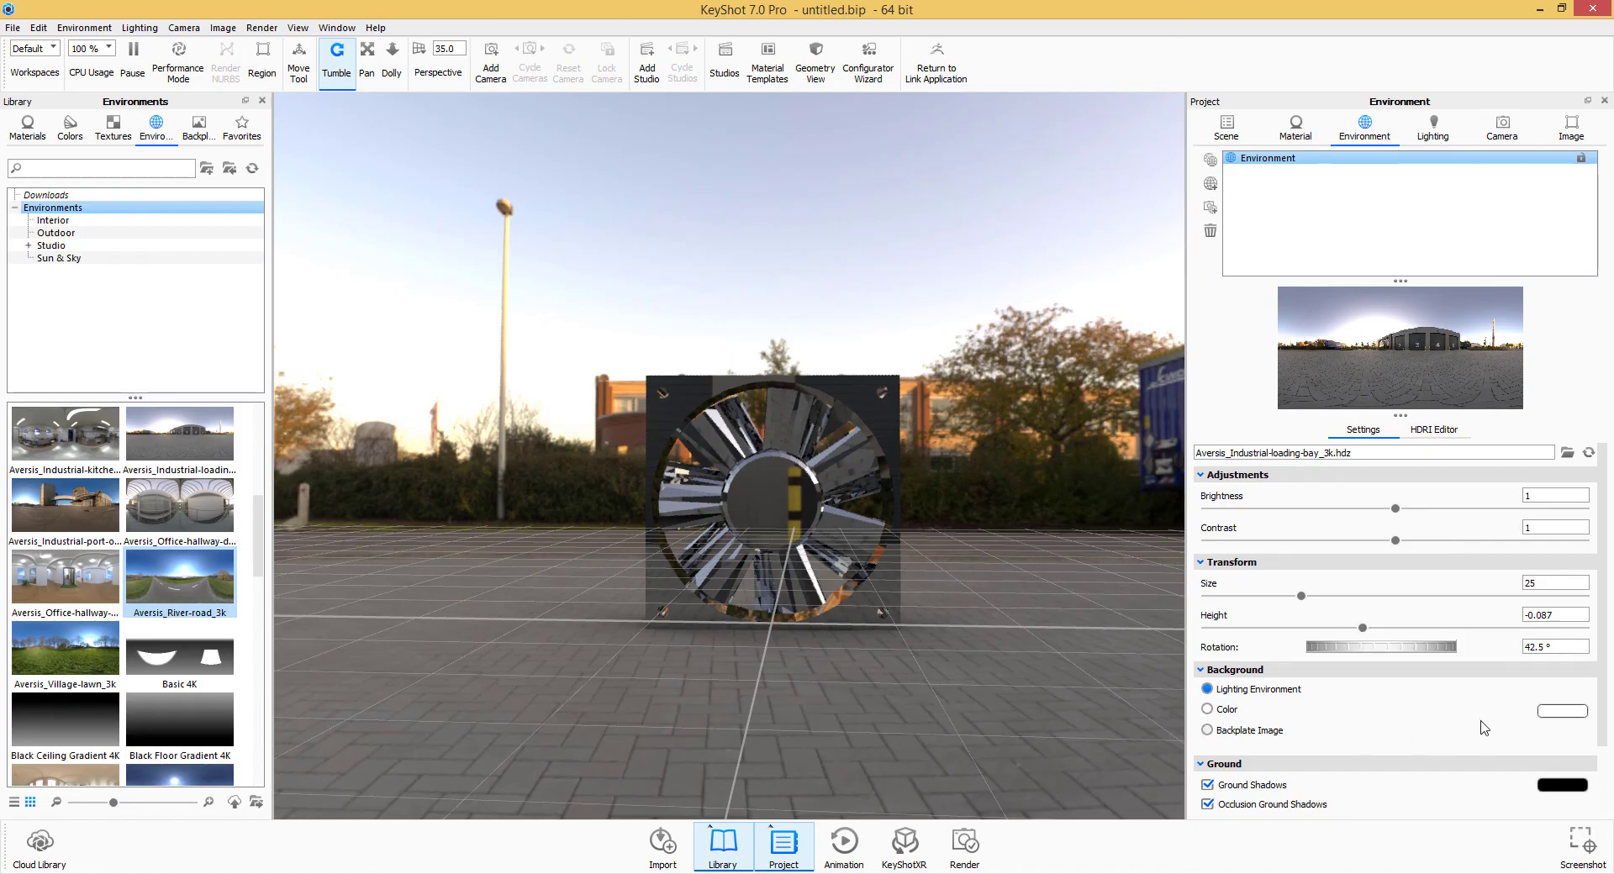
Step: Hide the ground grid and check from a slightly different angle how the fan sits on the pavement
left_click(183, 27)
left_click(188, 36)
left_click(194, 35)
left_click(203, 334)
left_click_drag(875, 643, 995, 697)
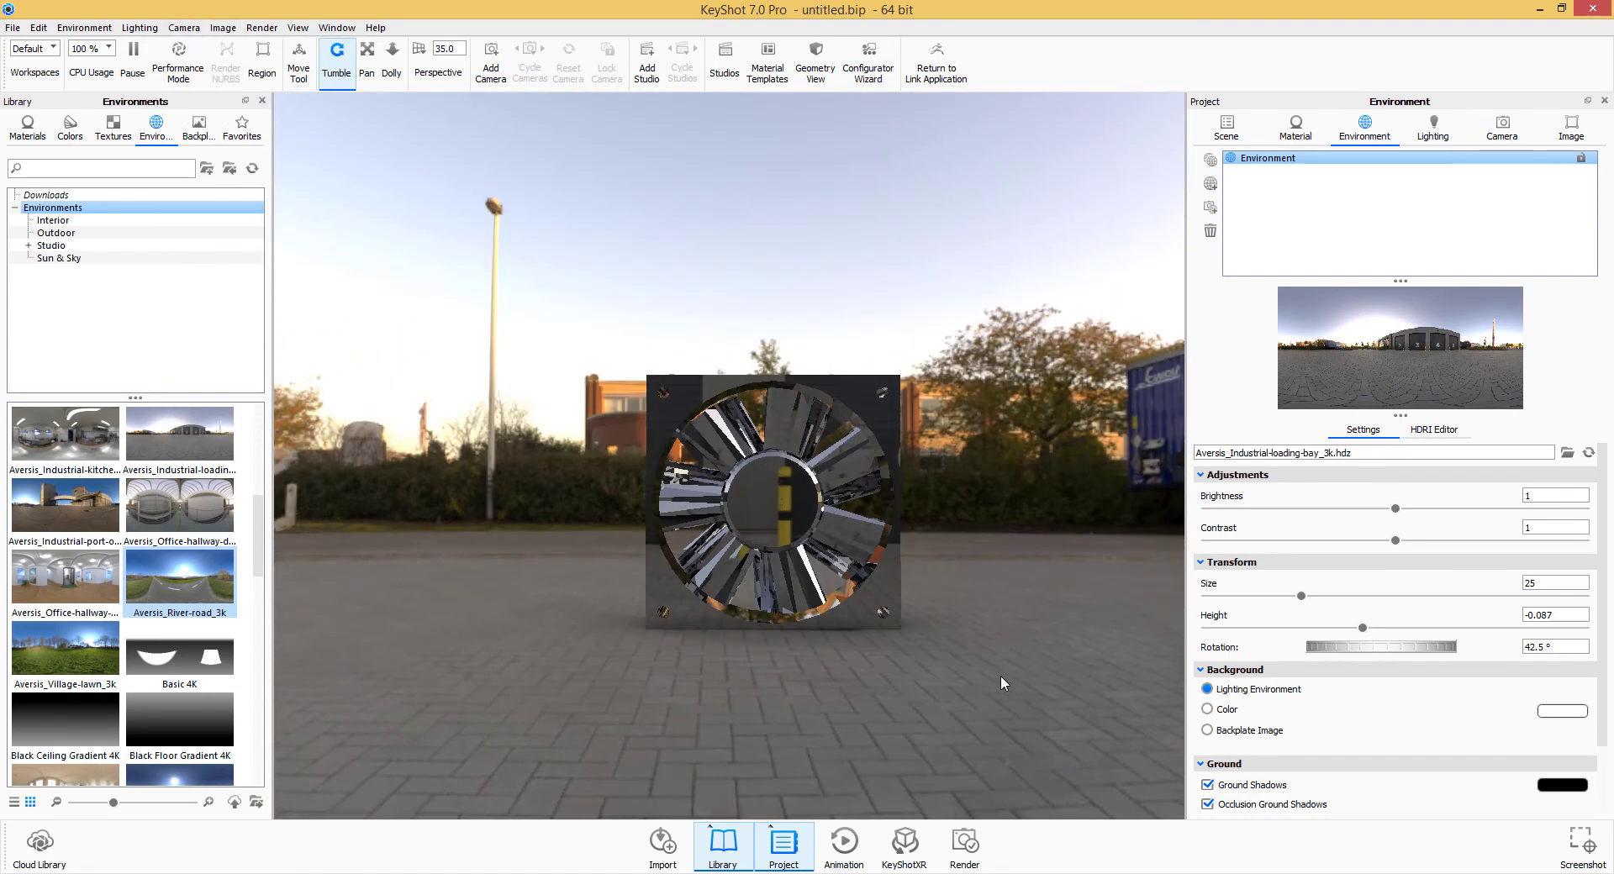
scroll(1296, 708, "down", 1)
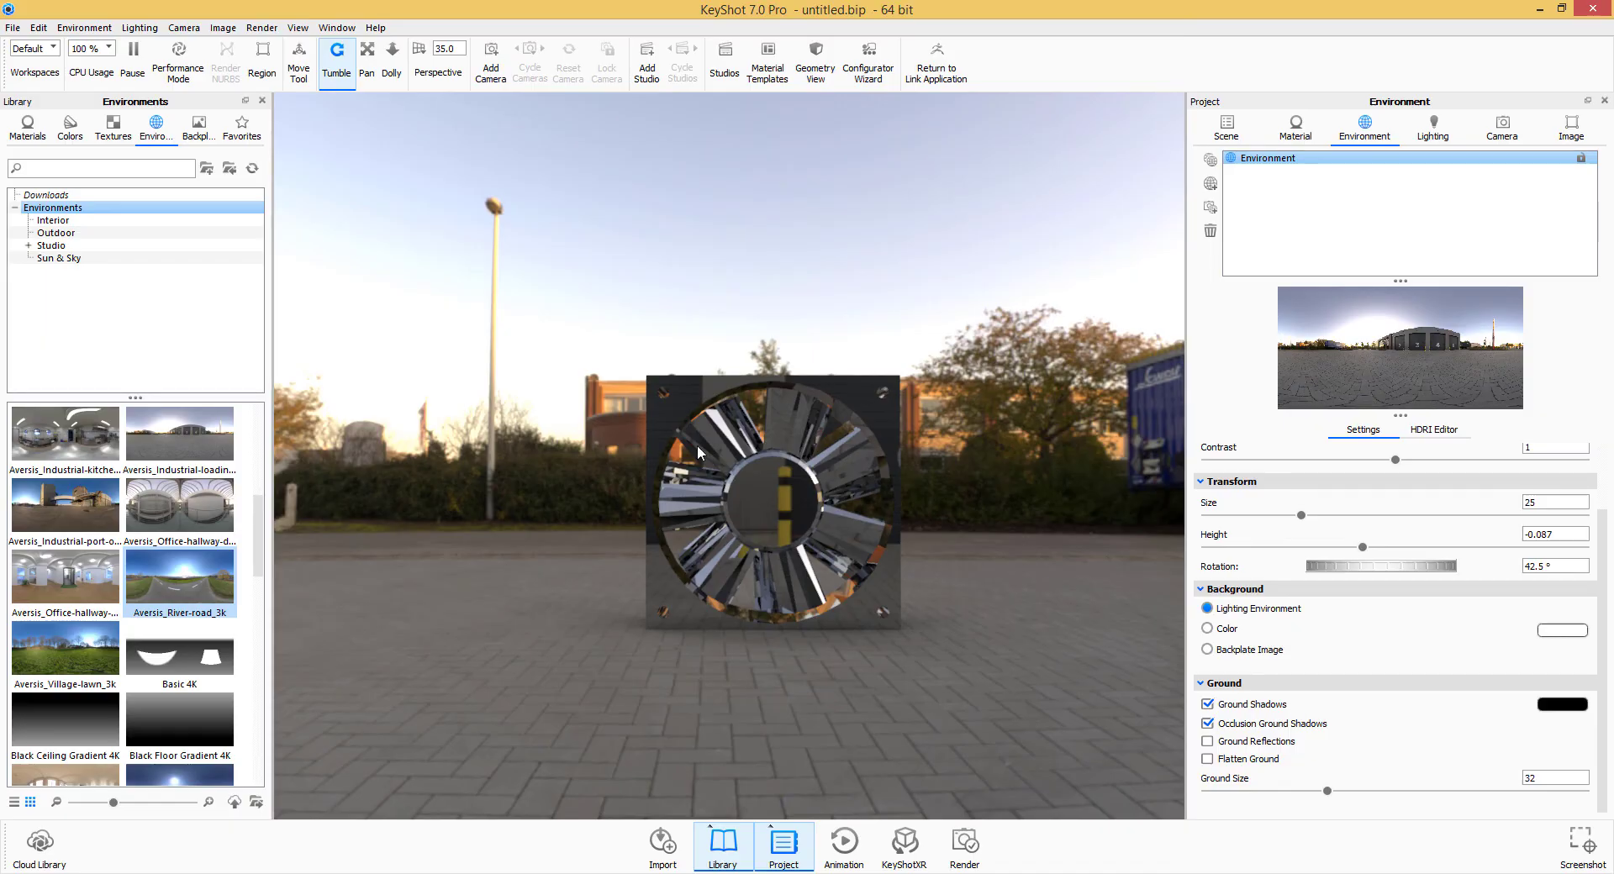
left_click_drag(698, 452, 672, 504)
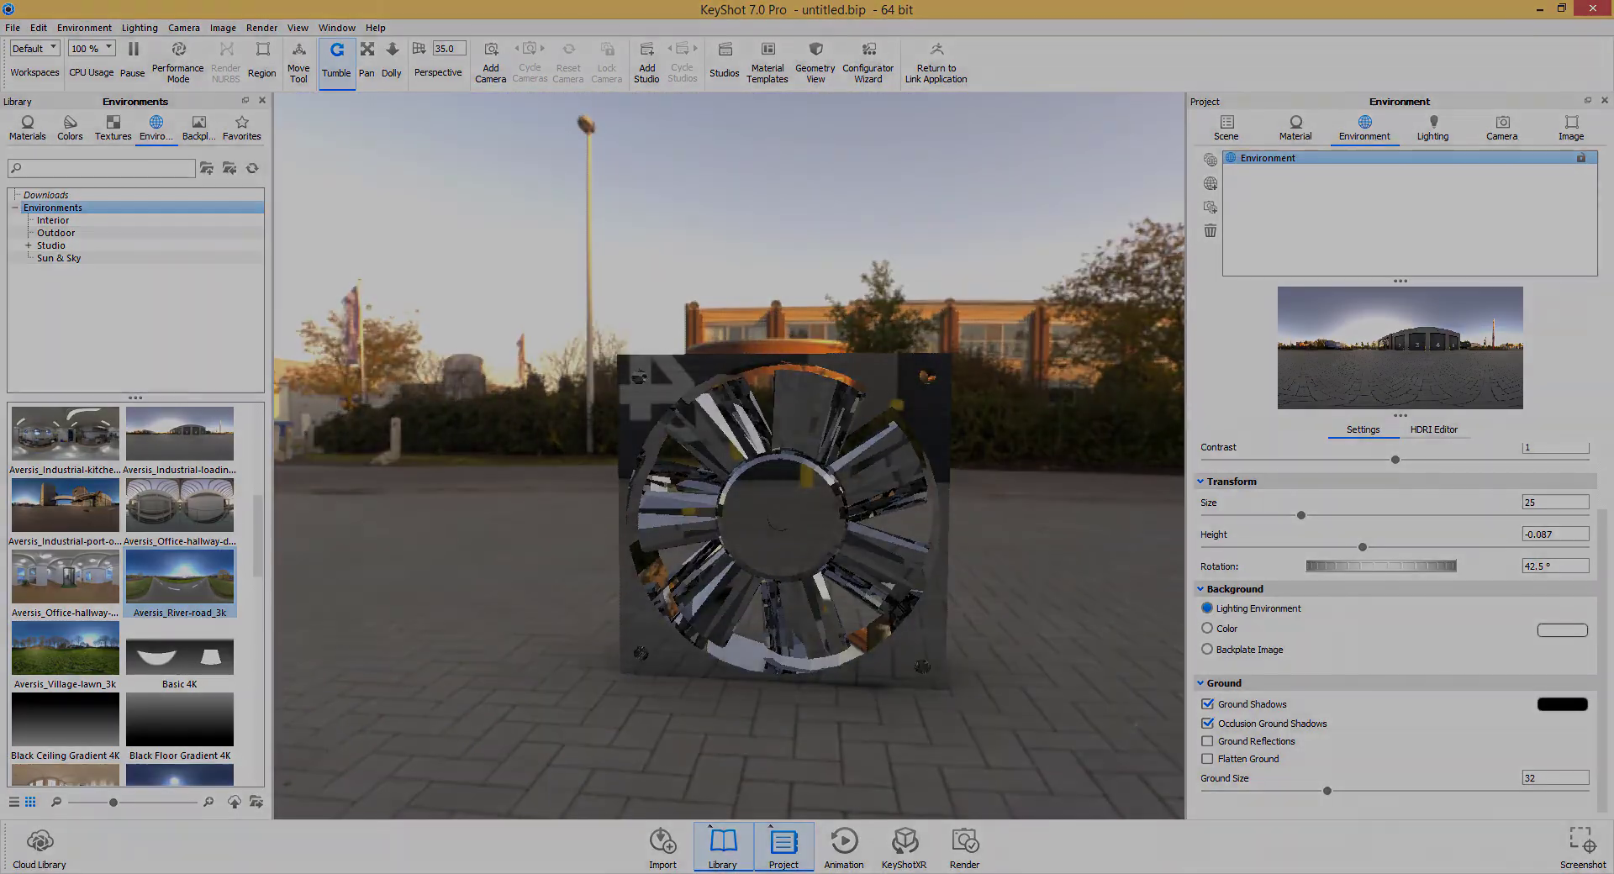